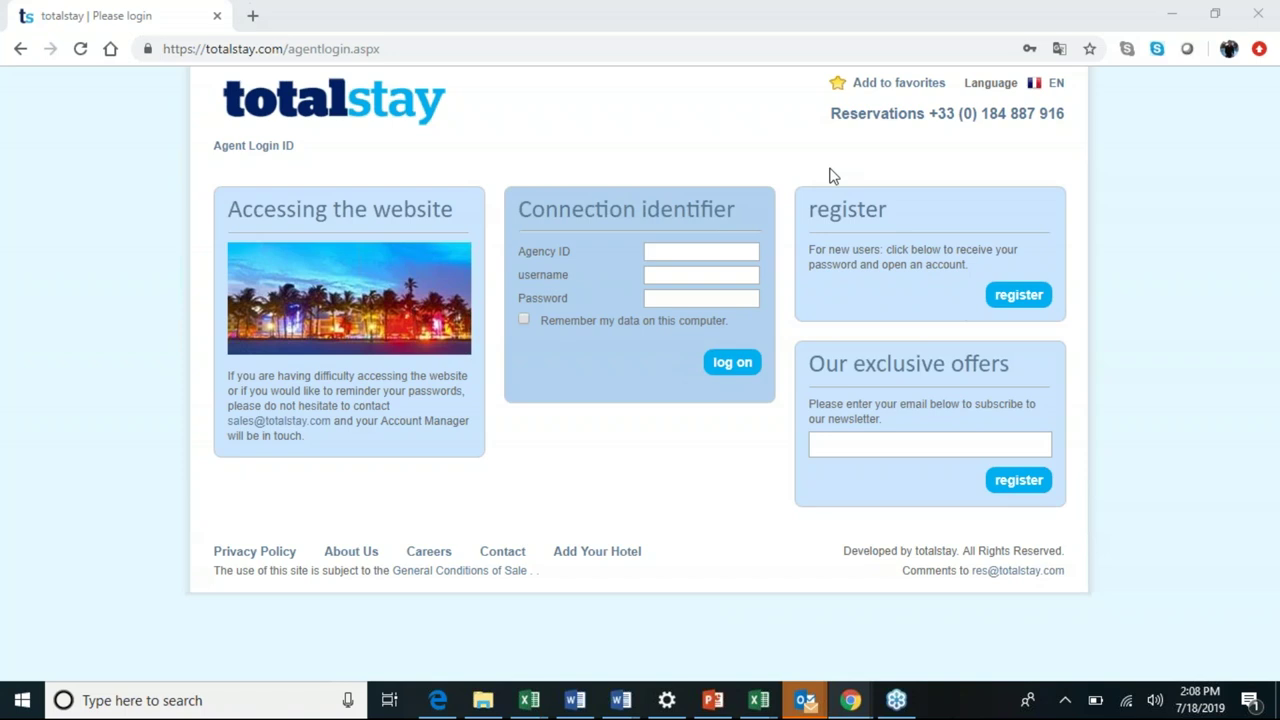
Open the agency registration form and change the site language from FR to EN.
left_click(1005, 312)
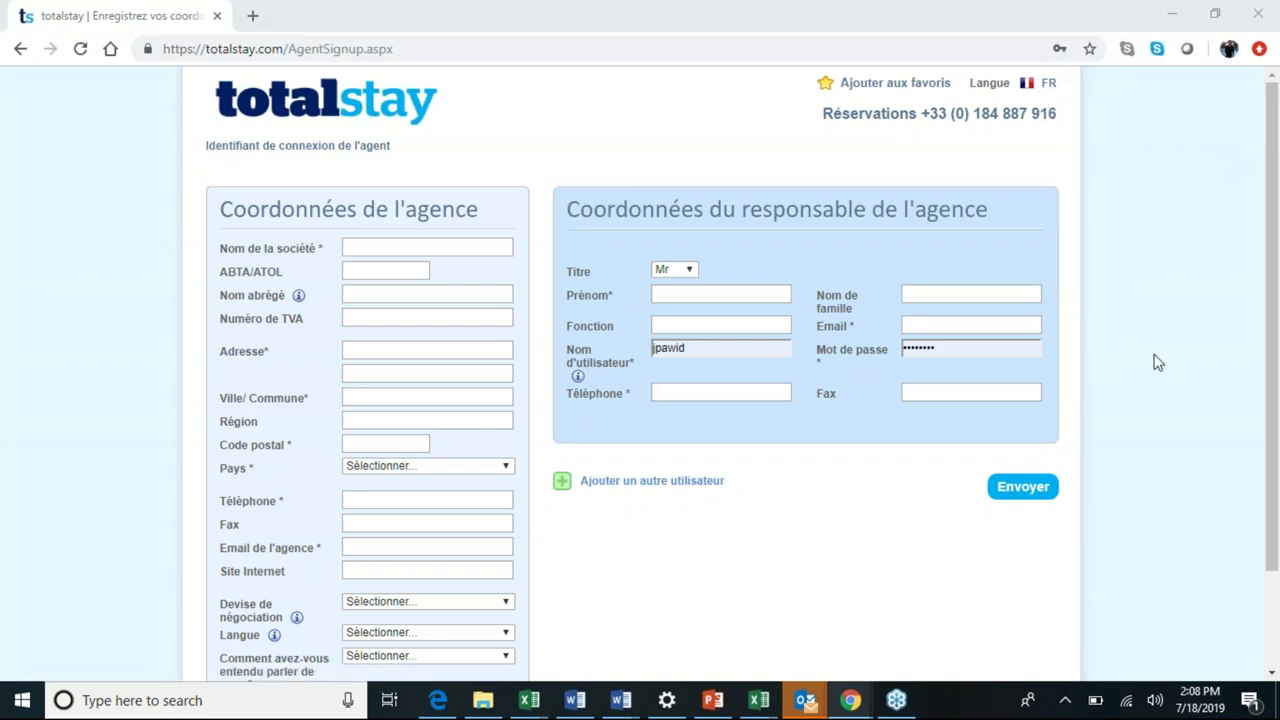
mouse_move(1048, 85)
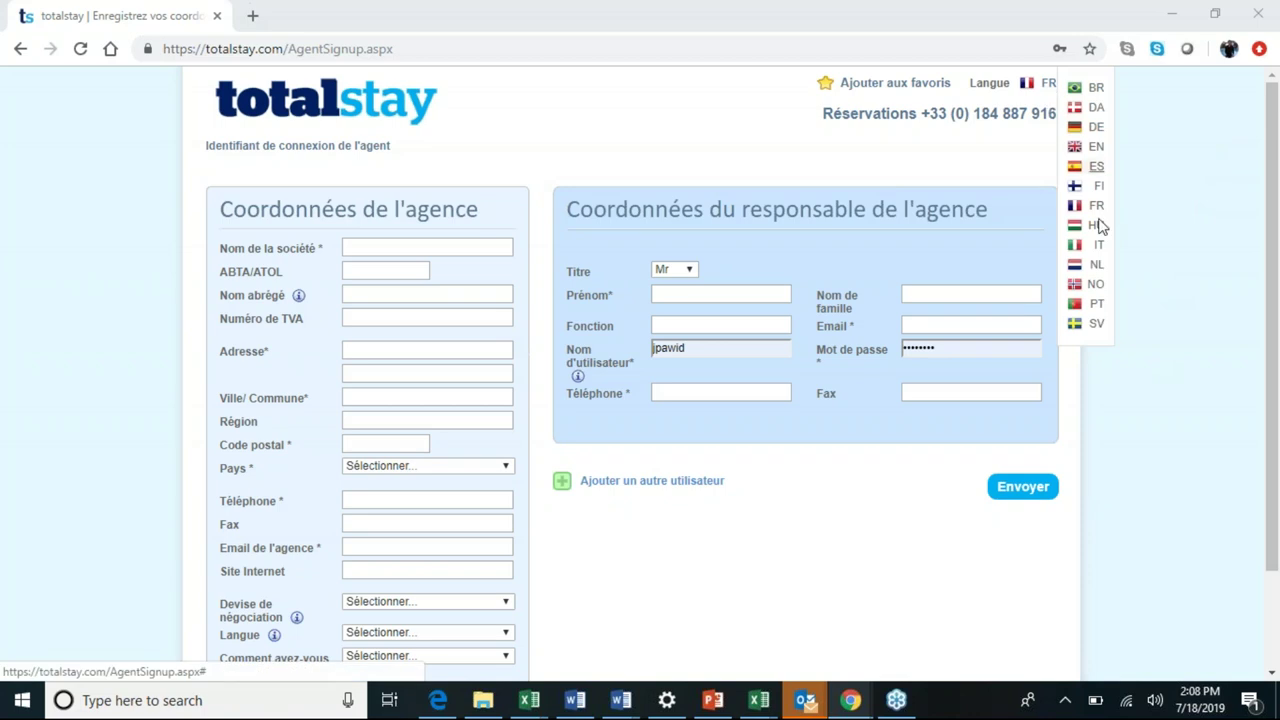
left_click(1093, 157)
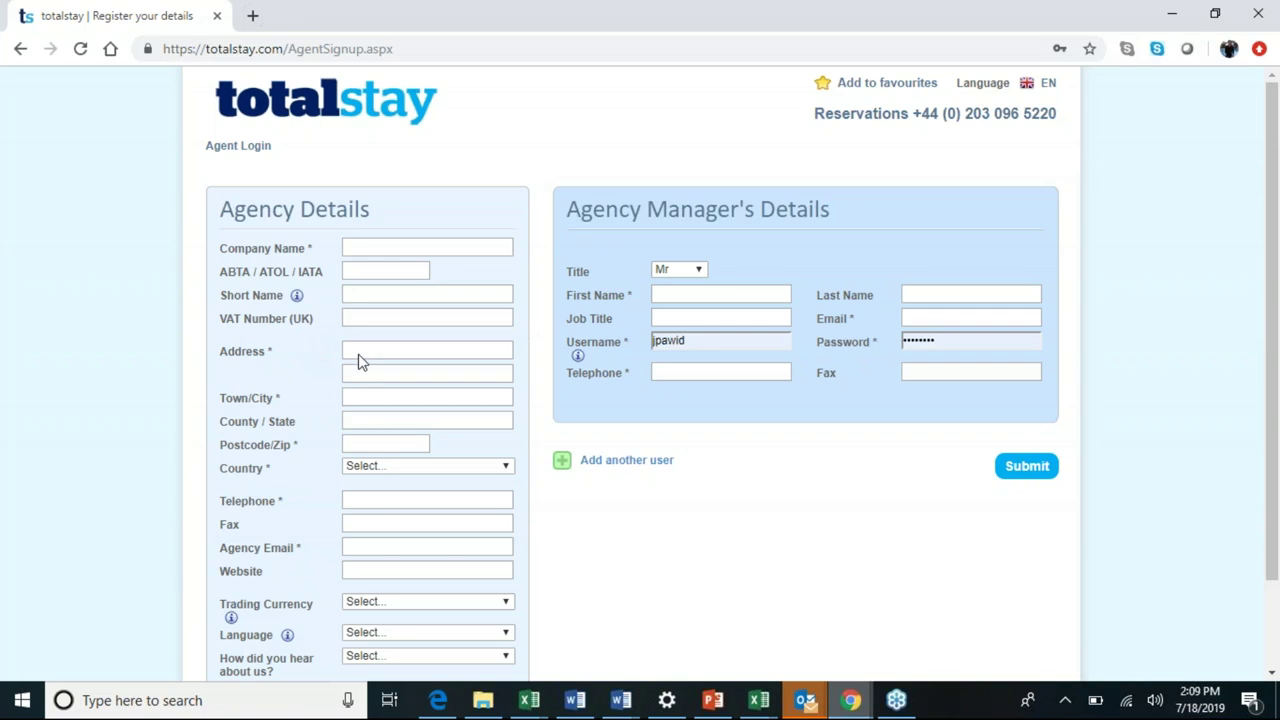
Scroll through the sign-up form, then return to the agent login page.
scroll(362, 362, "down", 2)
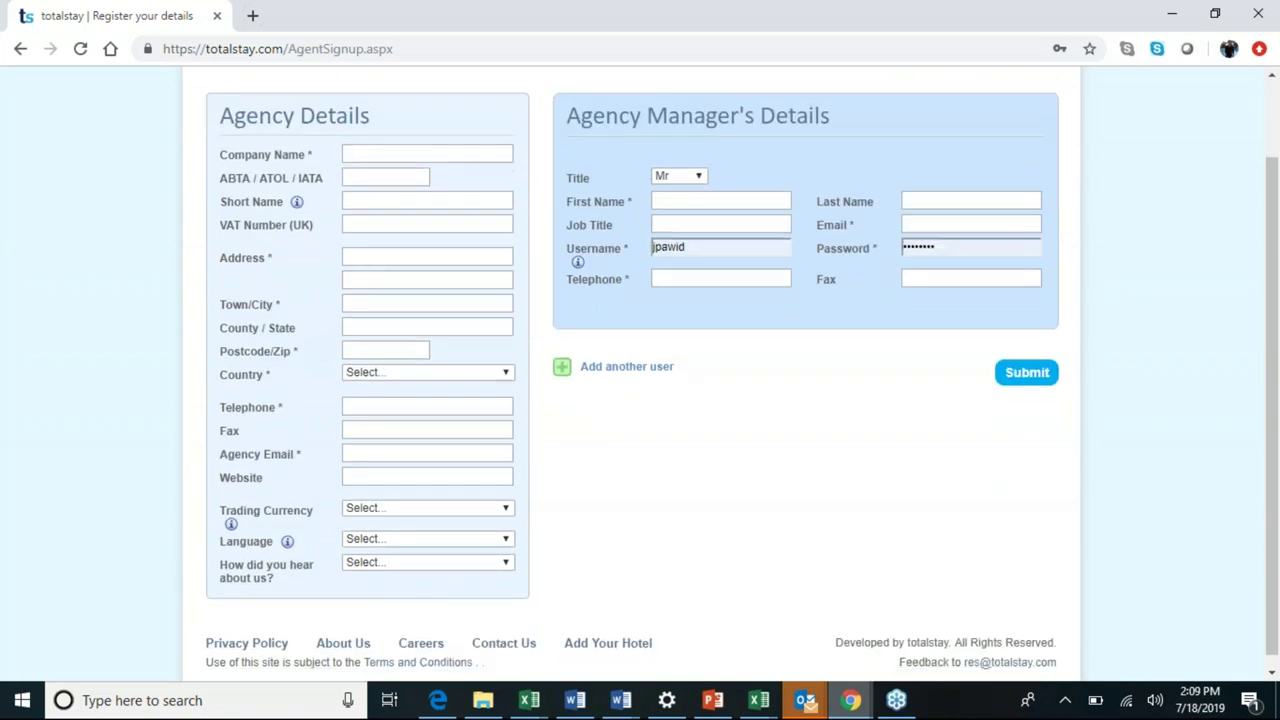
scroll(459, 362, "up", 1)
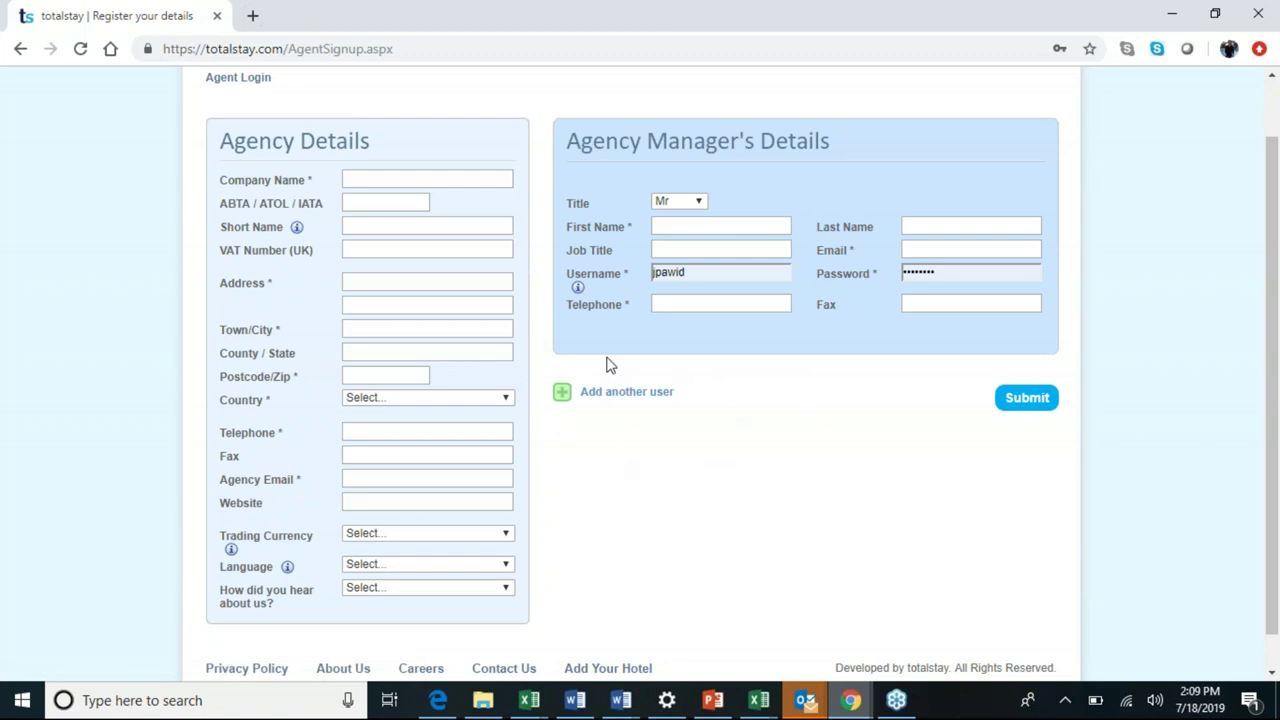
scroll(509, 226, "up", 1)
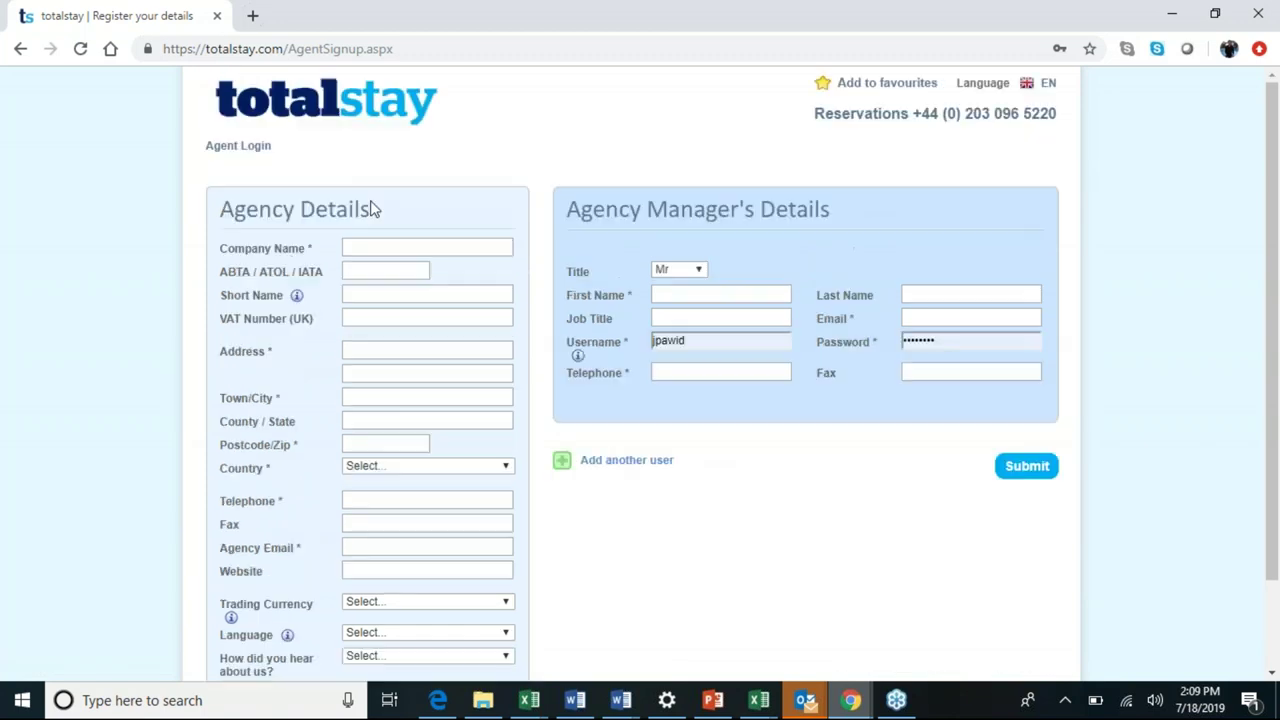
left_click(238, 145)
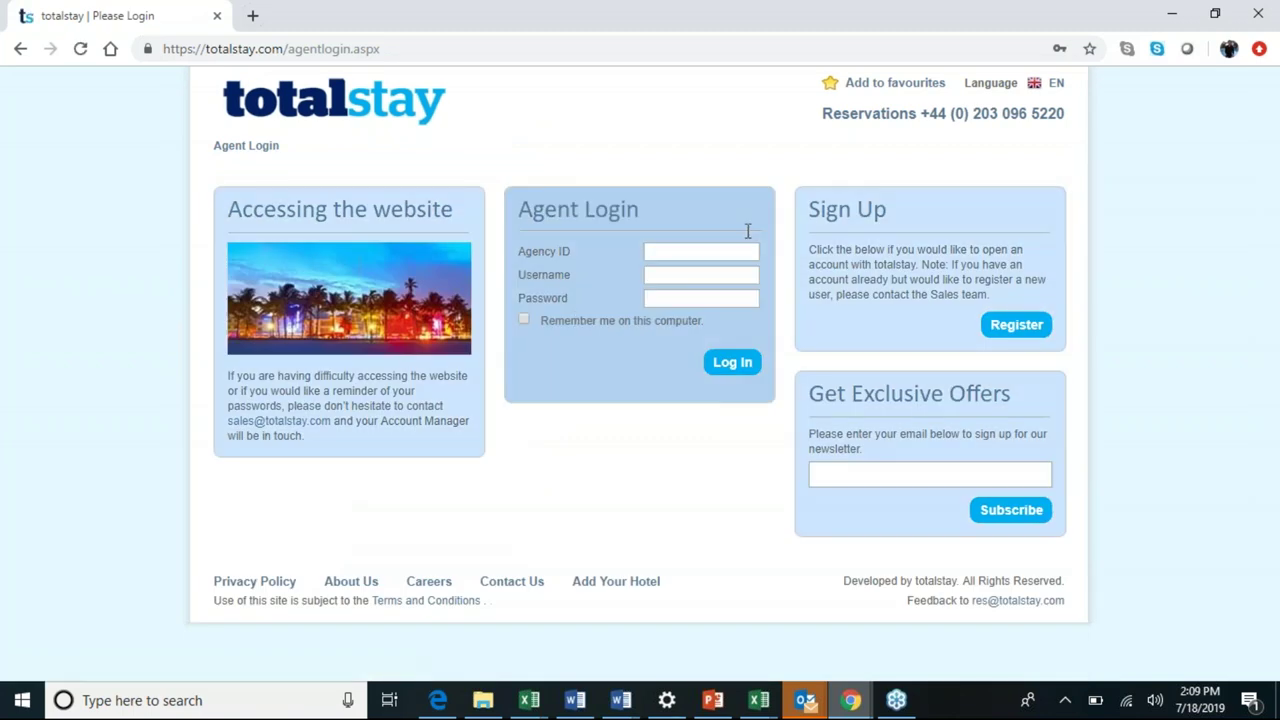
Log in with the saved agency ID and username plus the account password.
left_click(697, 254)
type("jpaw")
key("BackSpace")
key("BackSpace")
key("Down")
key("Down")
key("Tab")
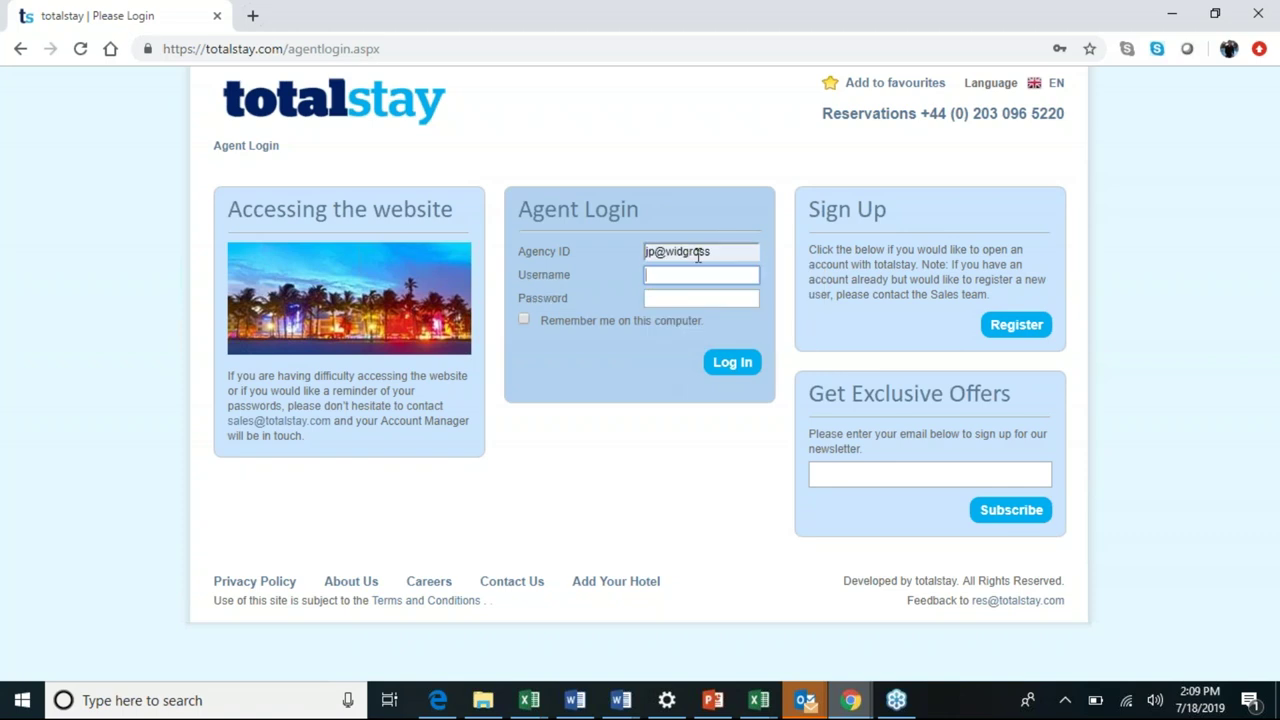
type("jp")
key("Down")
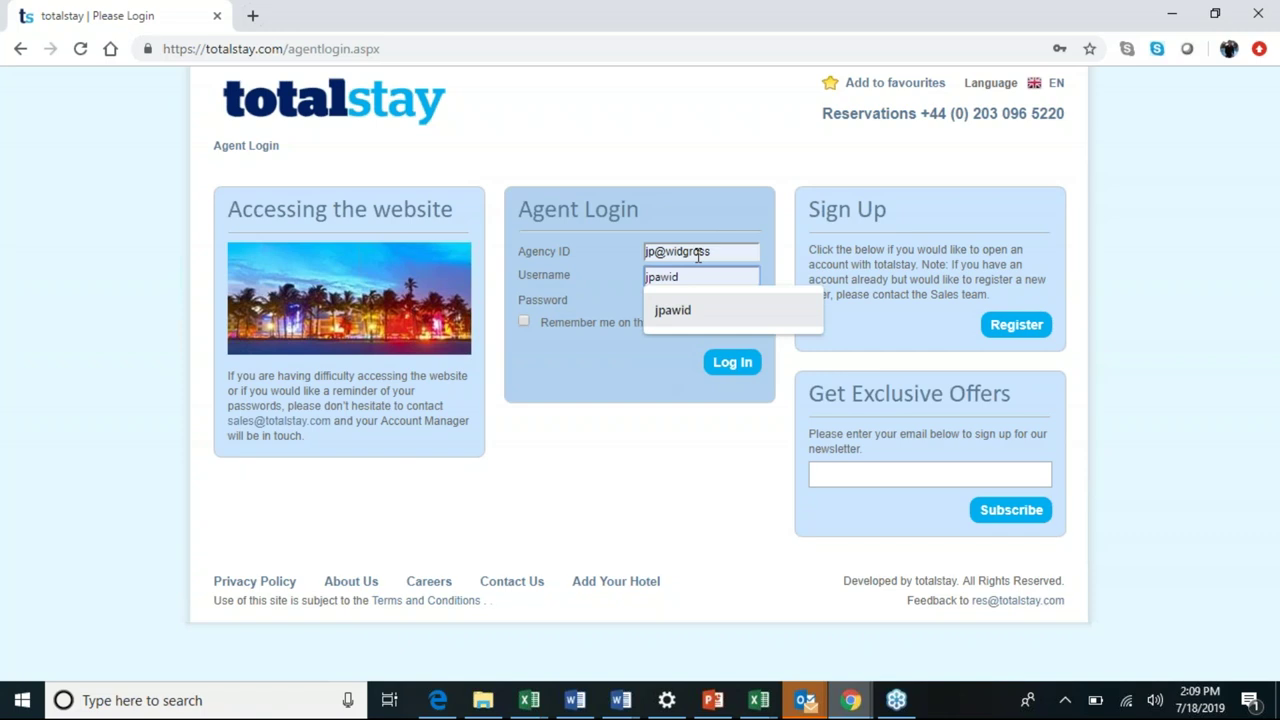
key("Tab")
type("*******")
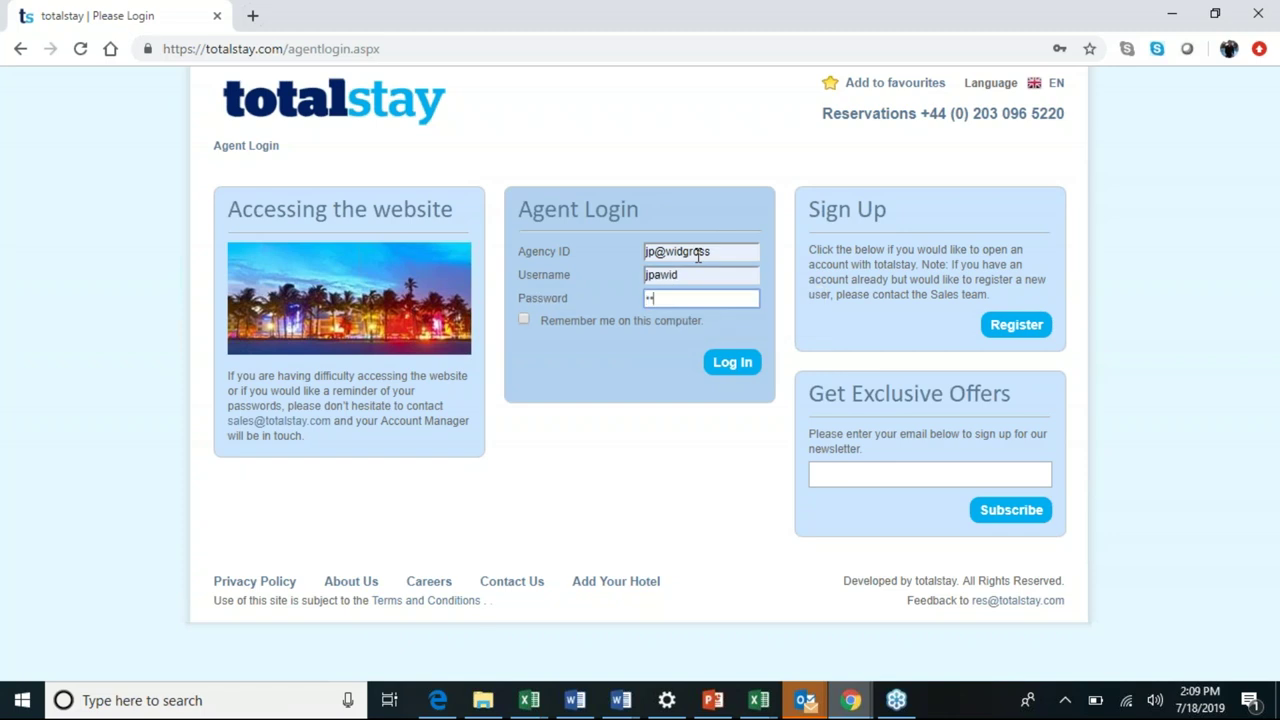
type("*")
key("Return")
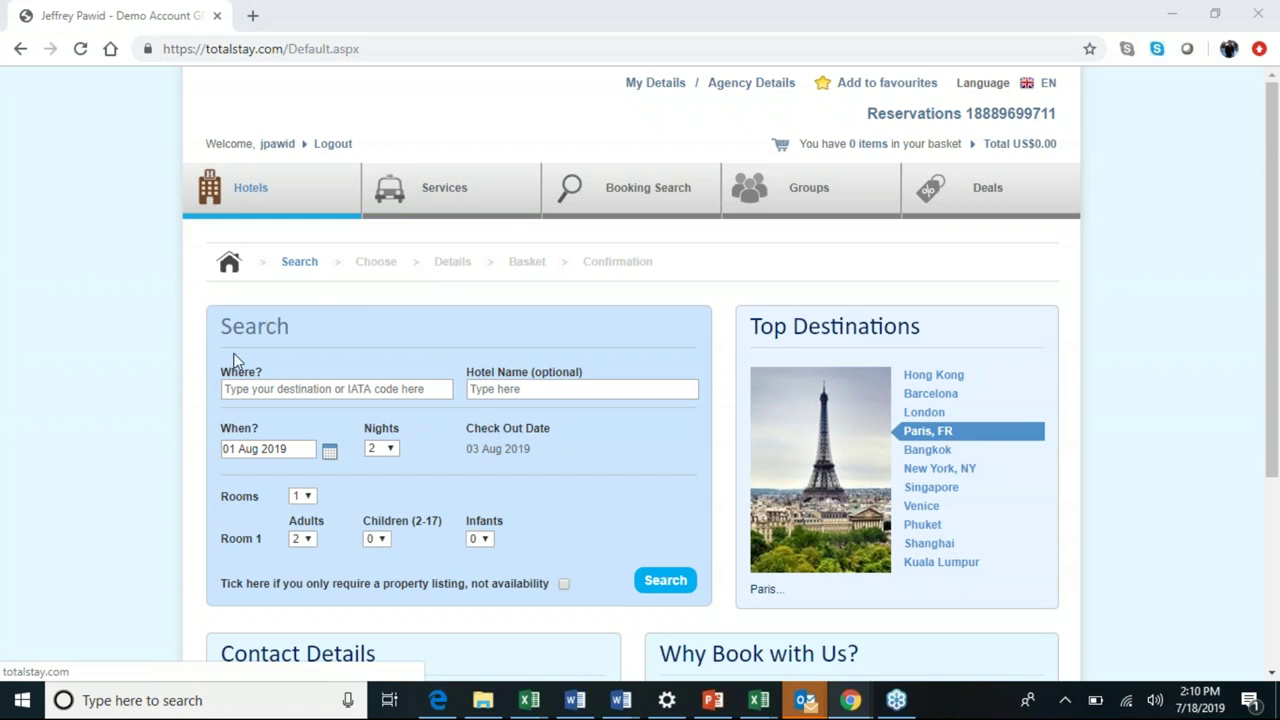
Set the destination to London and the check-in date to 12 Sep 2019.
left_click(330, 395)
type("lond")
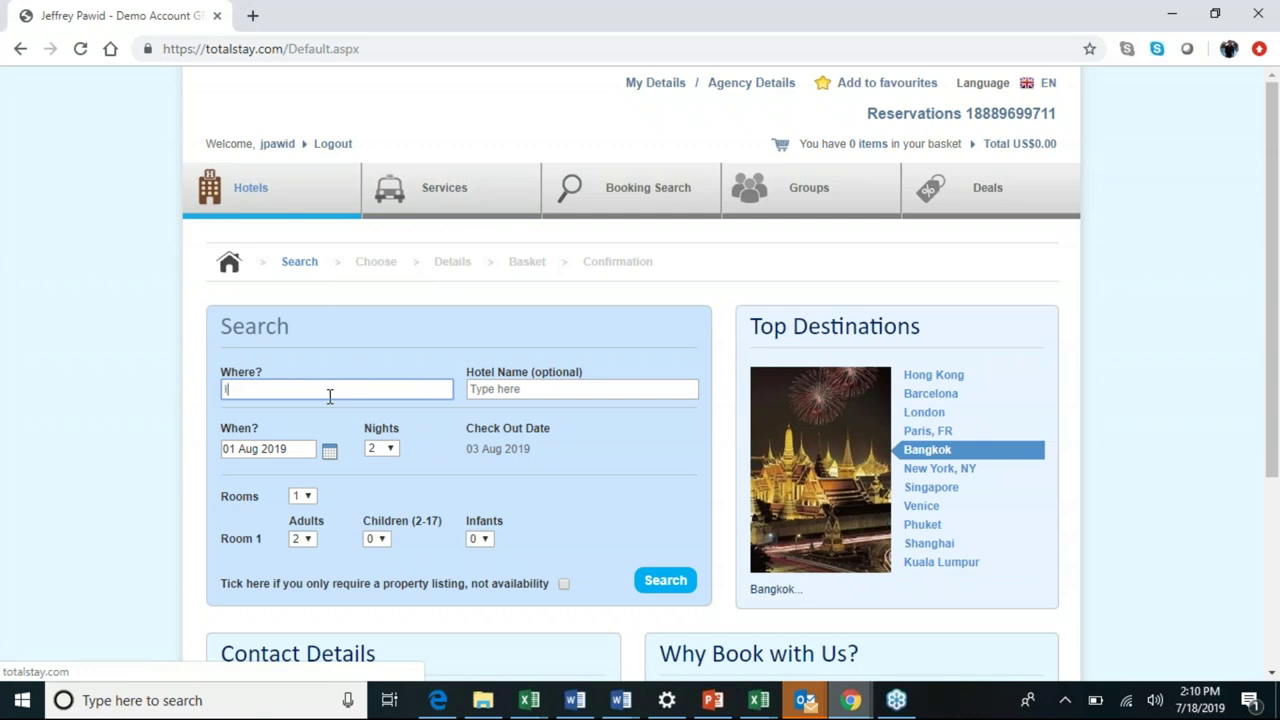
double_click(330, 395)
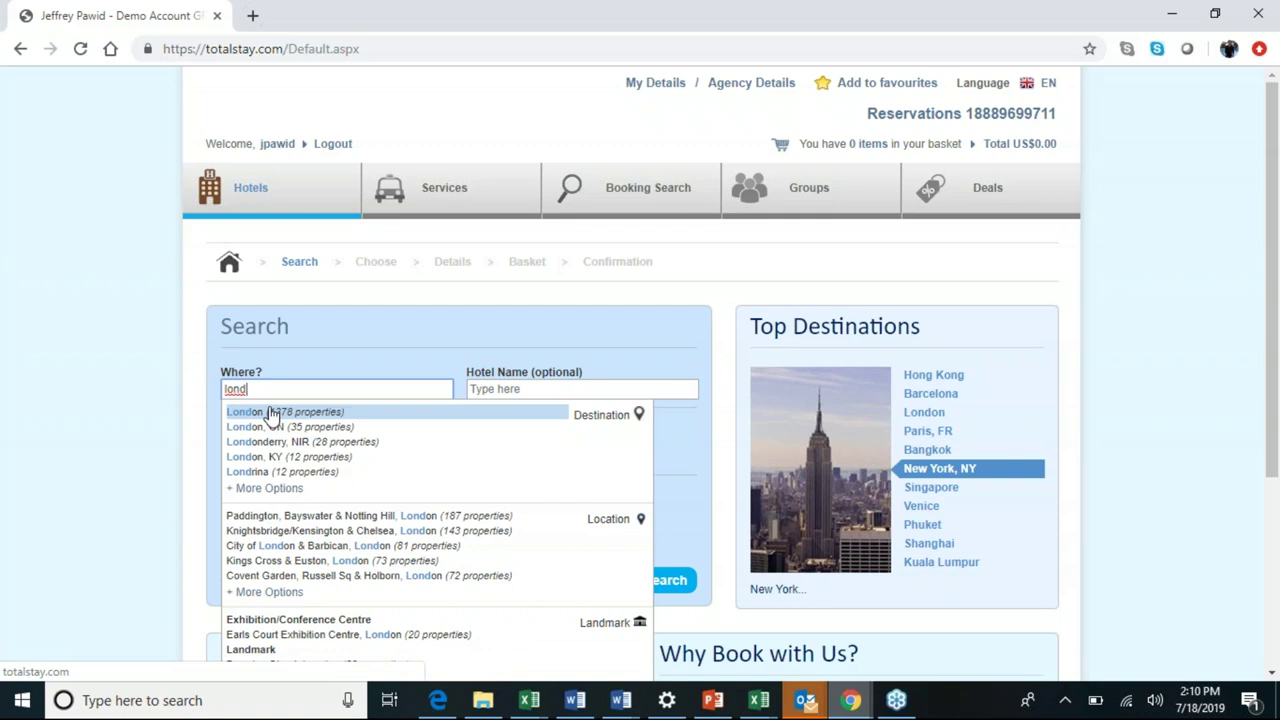
left_click(248, 413)
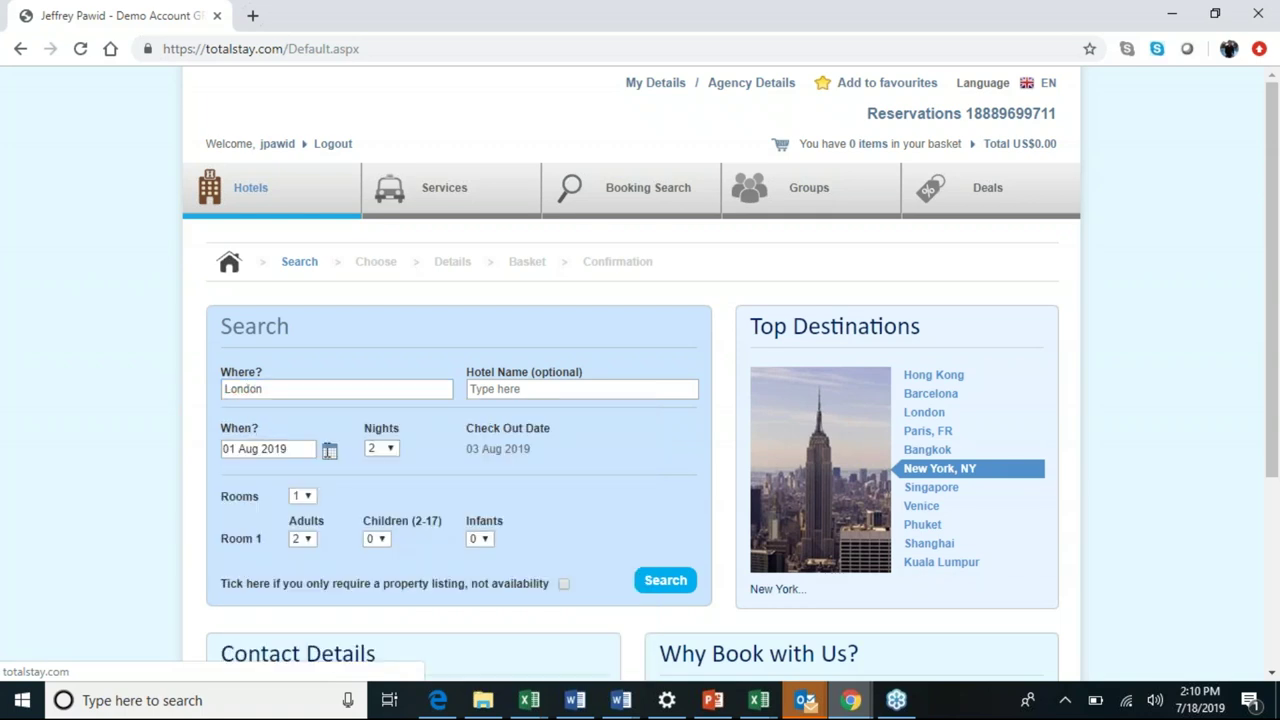
left_click(329, 455)
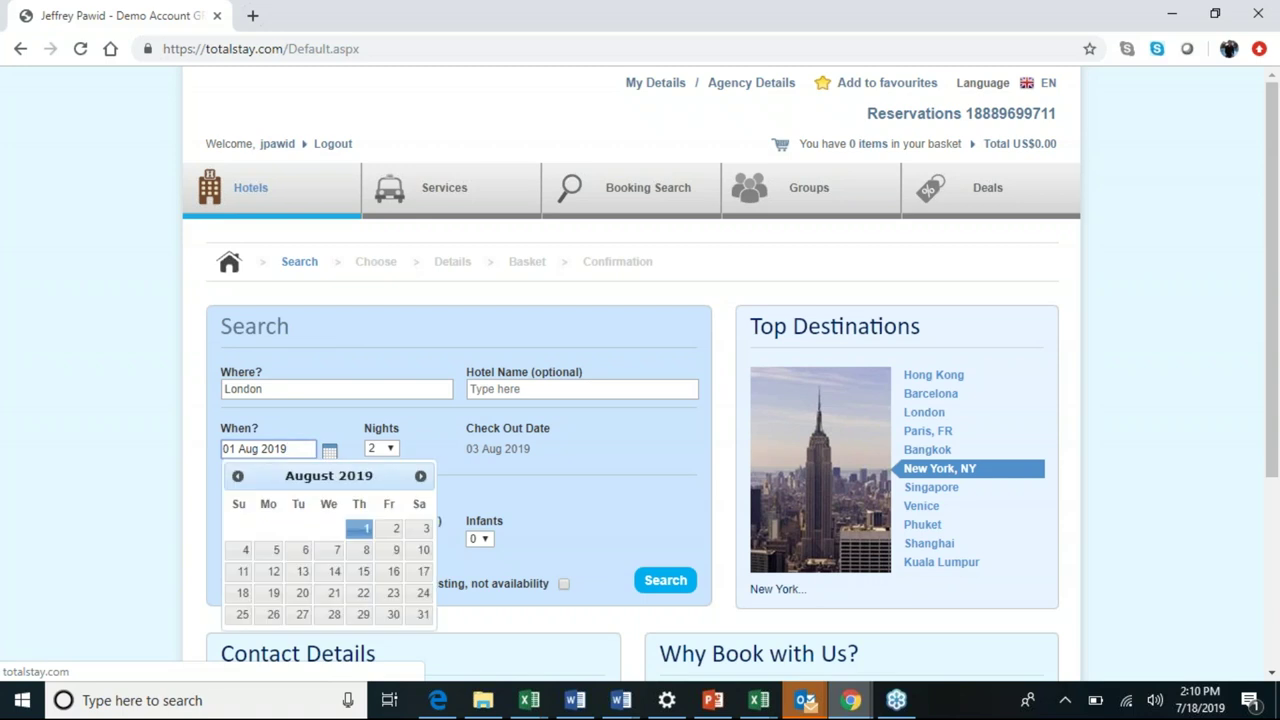
left_click(420, 477)
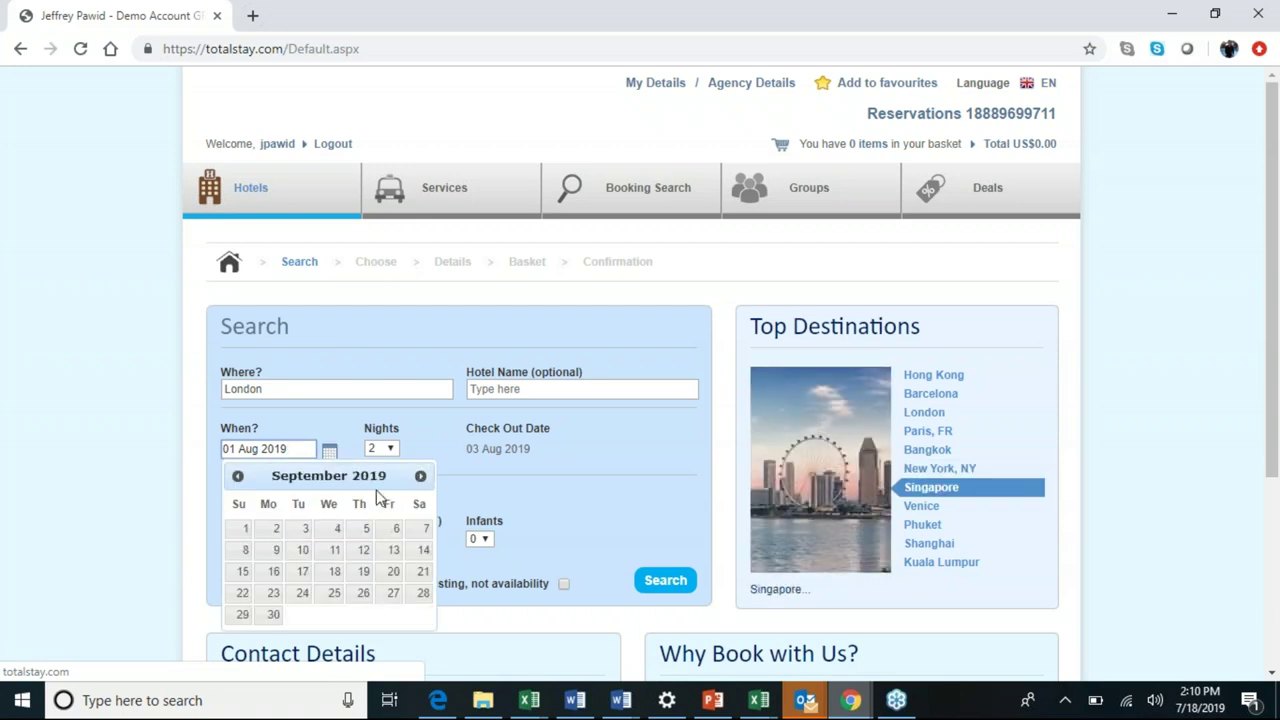
left_click(363, 553)
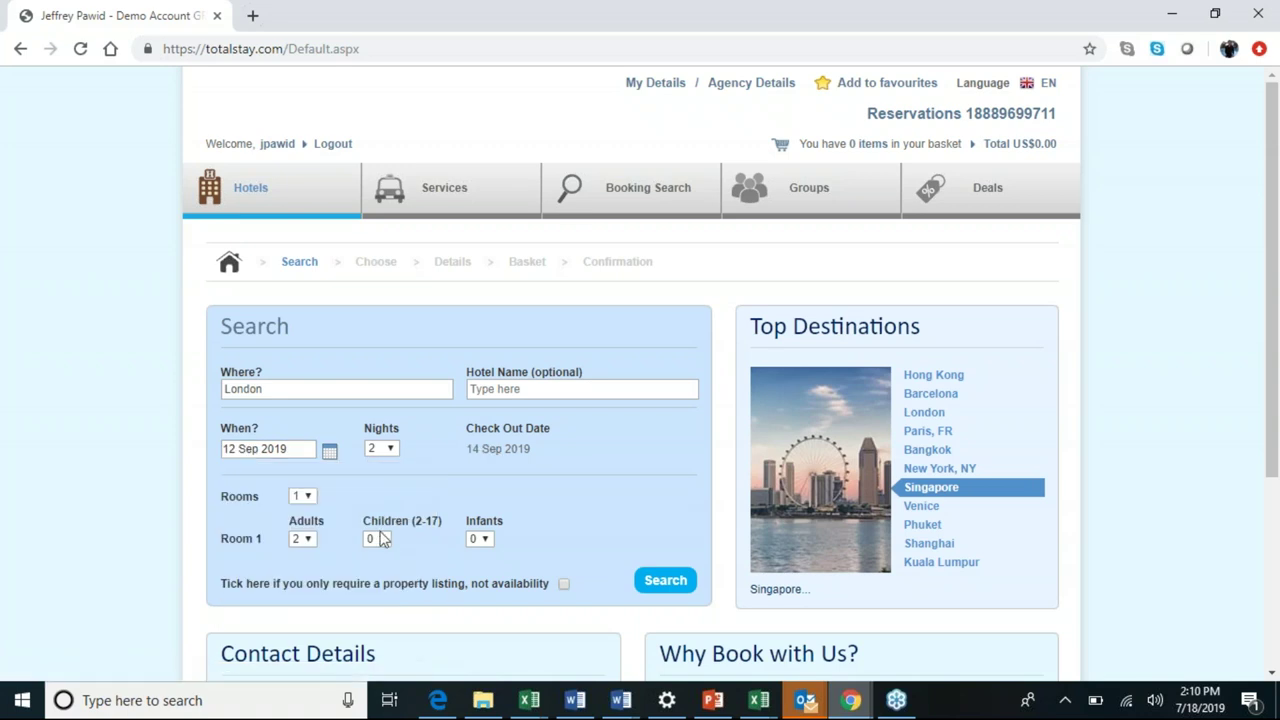
Set the stay to 4 nights with one room and two adults.
left_click(391, 451)
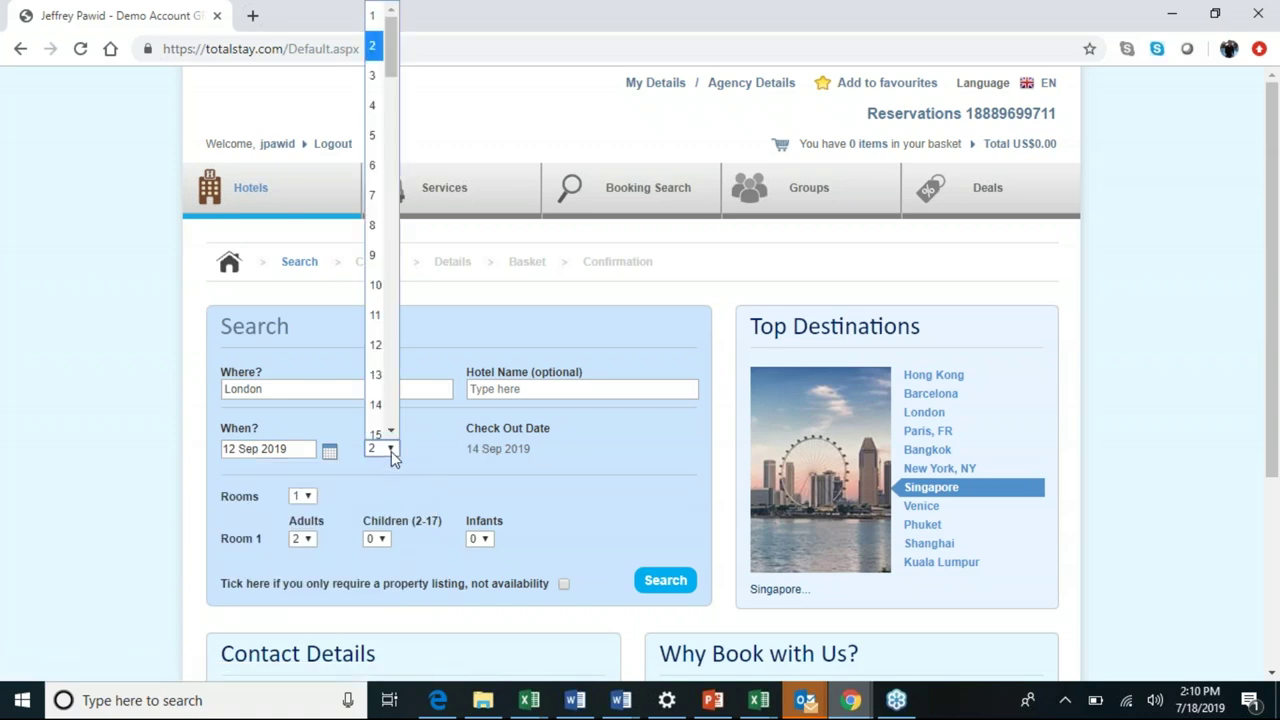
left_click(381, 120)
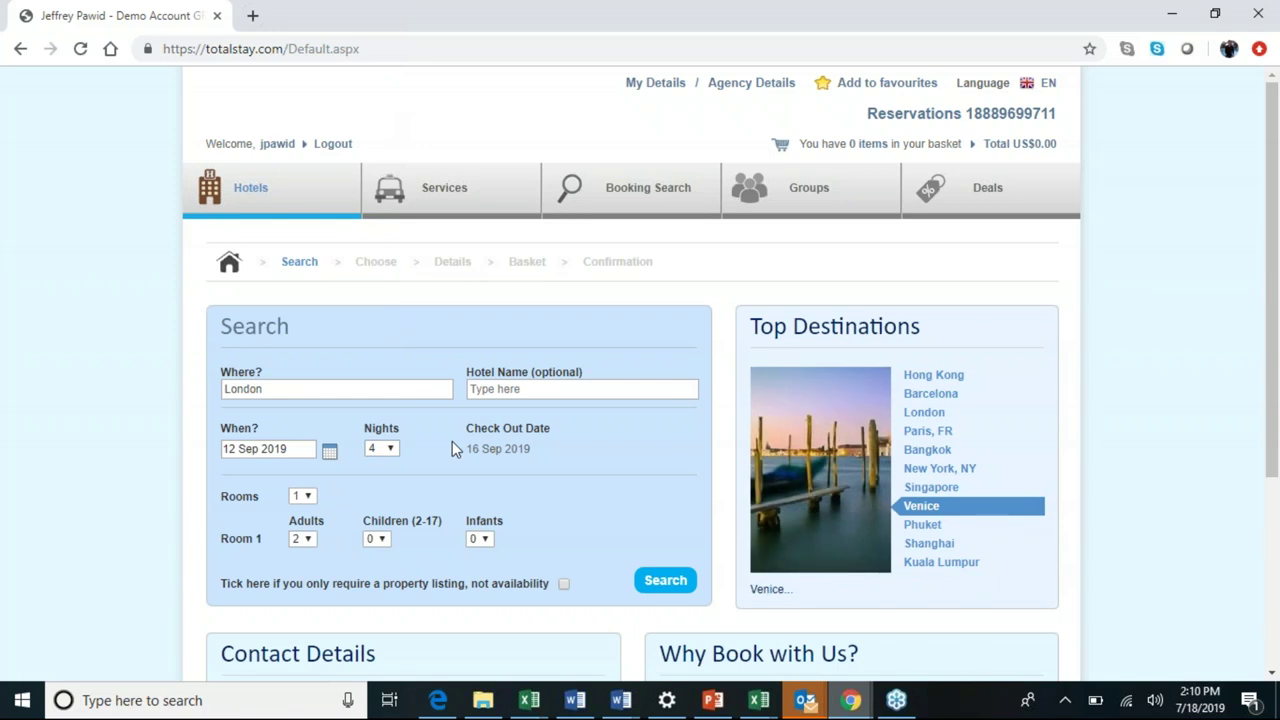
scroll(452, 441, "down", 1)
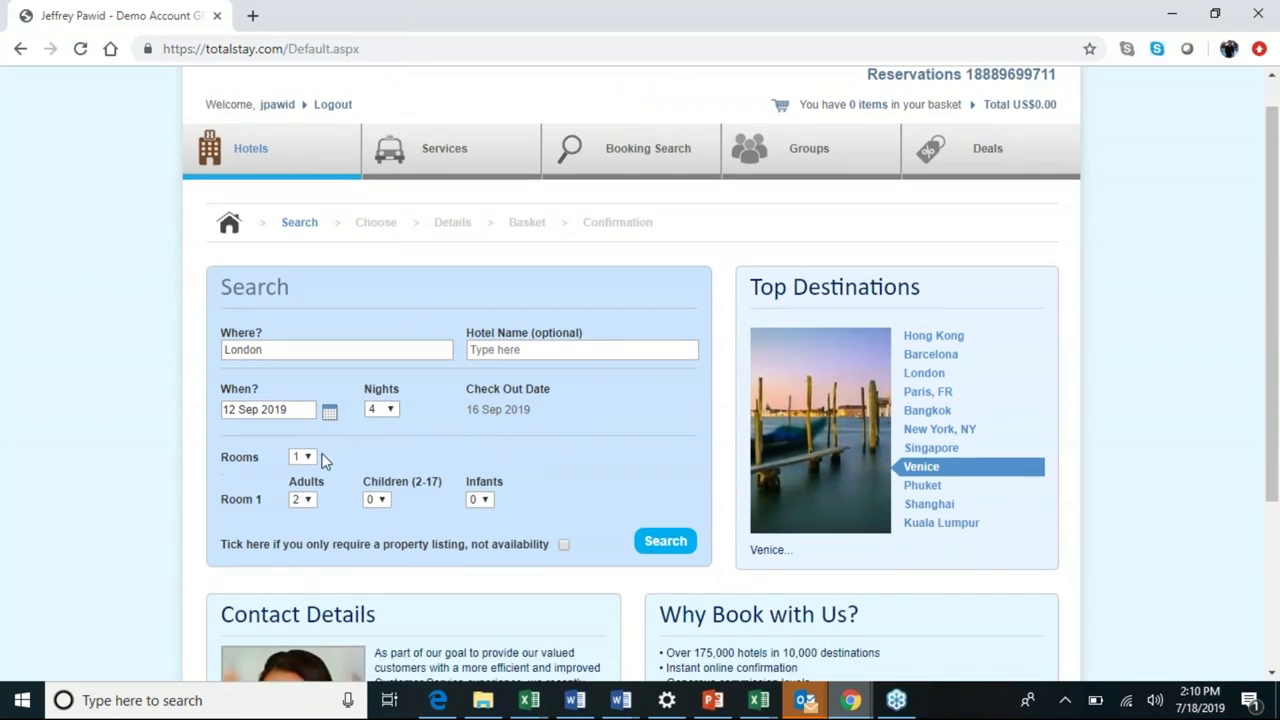
left_click(315, 459)
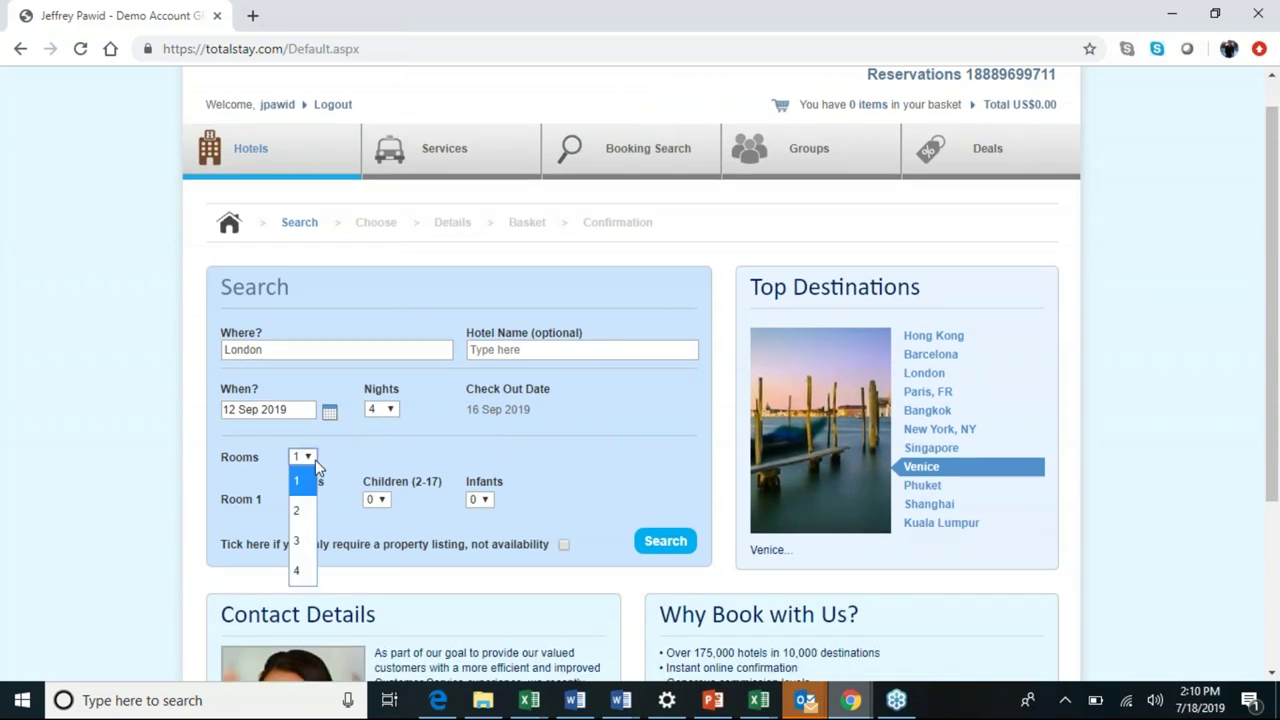
left_click(315, 460)
left_click(309, 500)
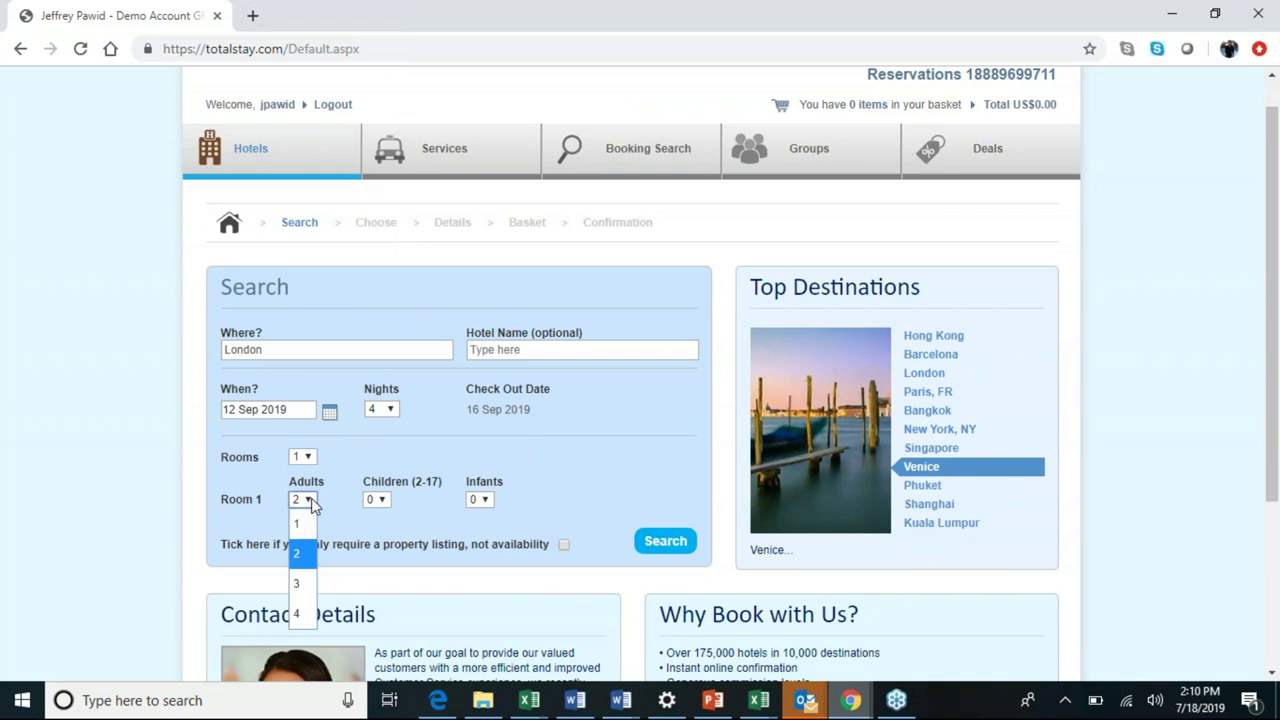
left_click(341, 464)
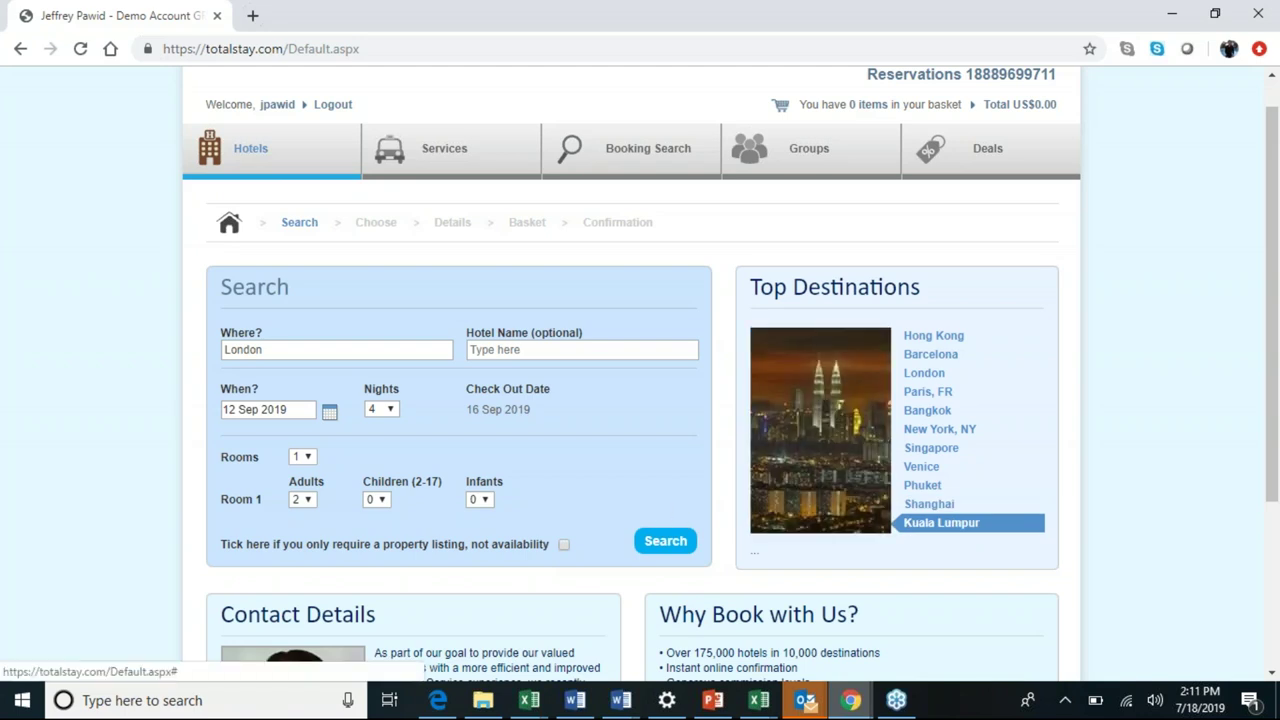
Run the London hotel search for 12–16 Sep 2019, two adults.
left_click(665, 540)
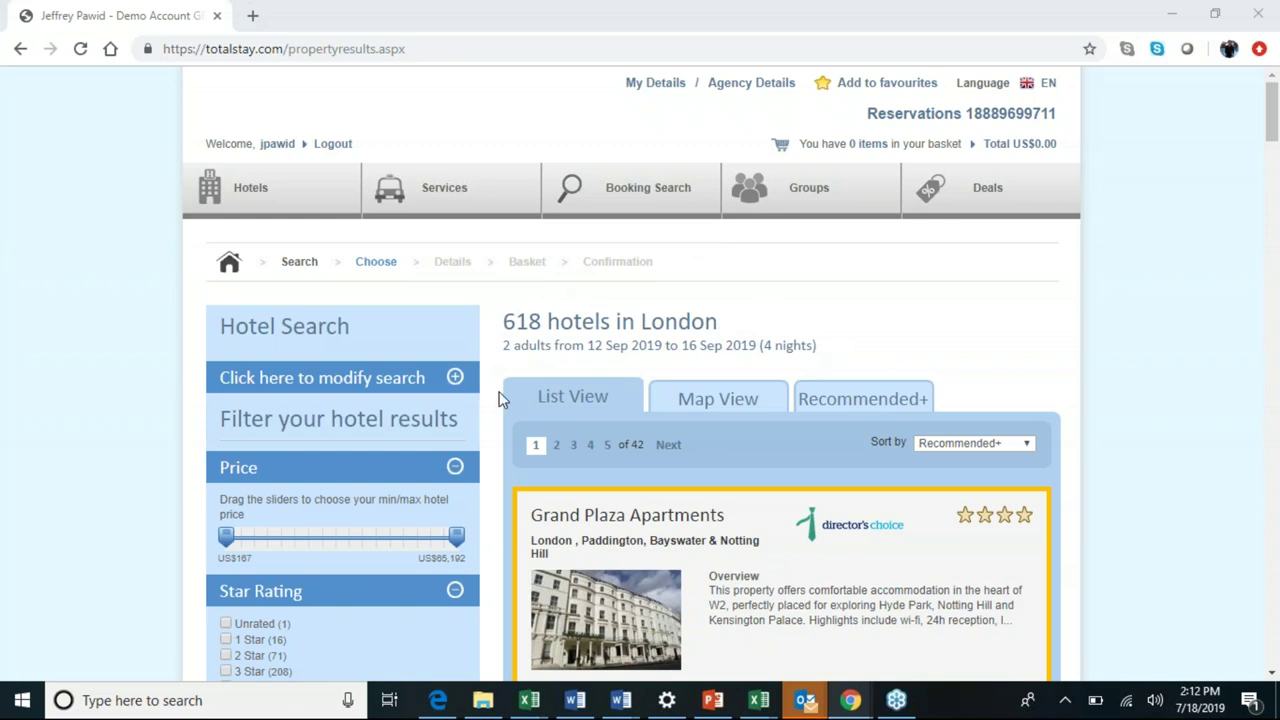
Scroll down to the Hotel Name or Post/Zipcode filter and enter 'mayf'.
scroll(500, 399, "down", 2)
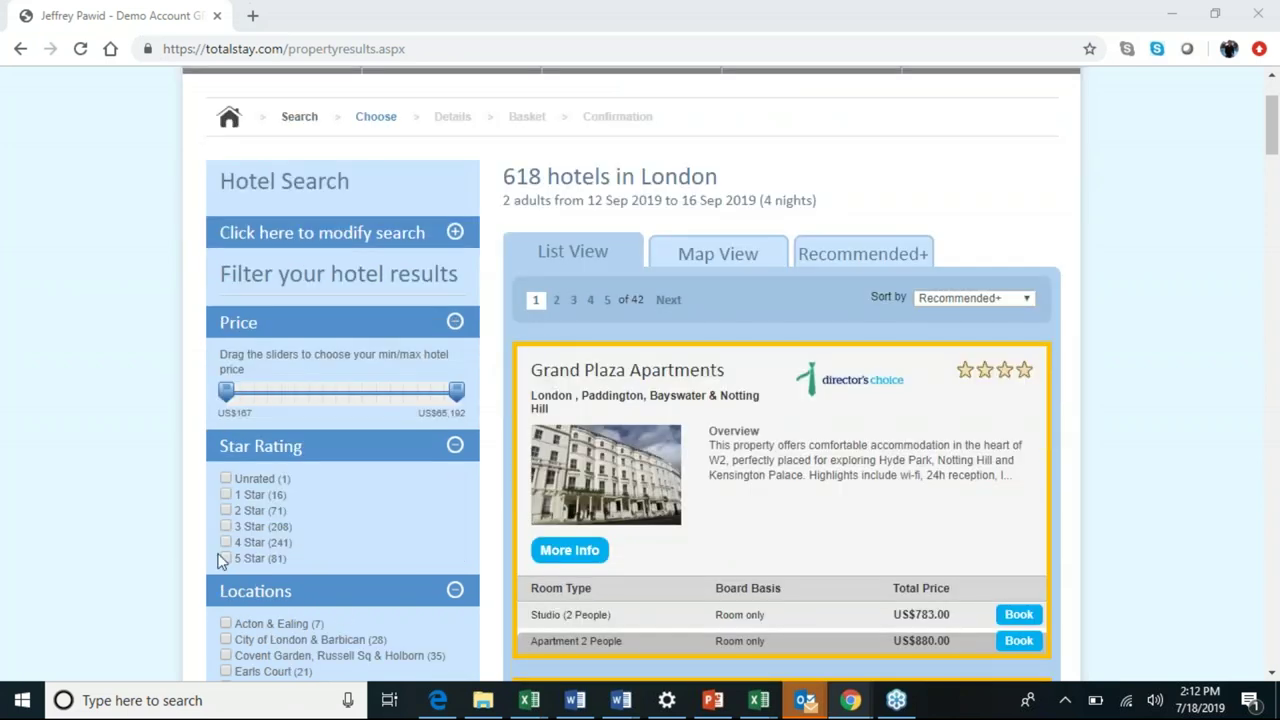
scroll(221, 553, "down", 2)
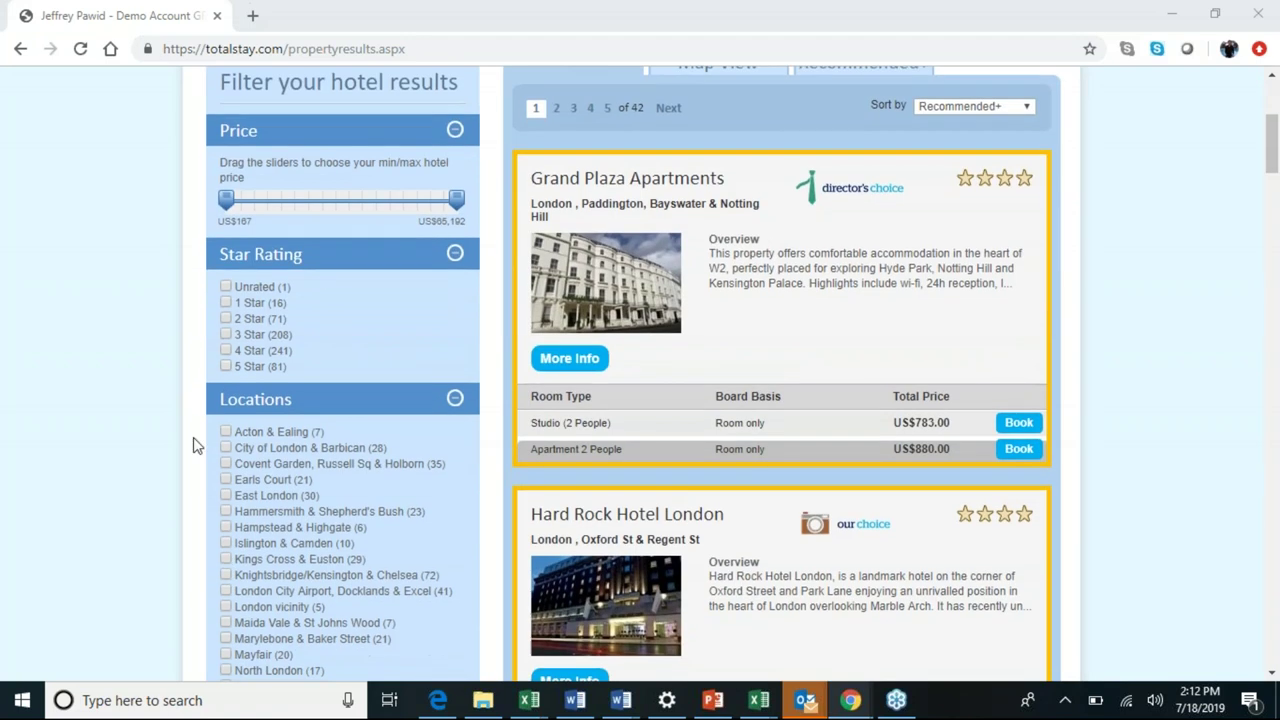
scroll(185, 491, "down", 3)
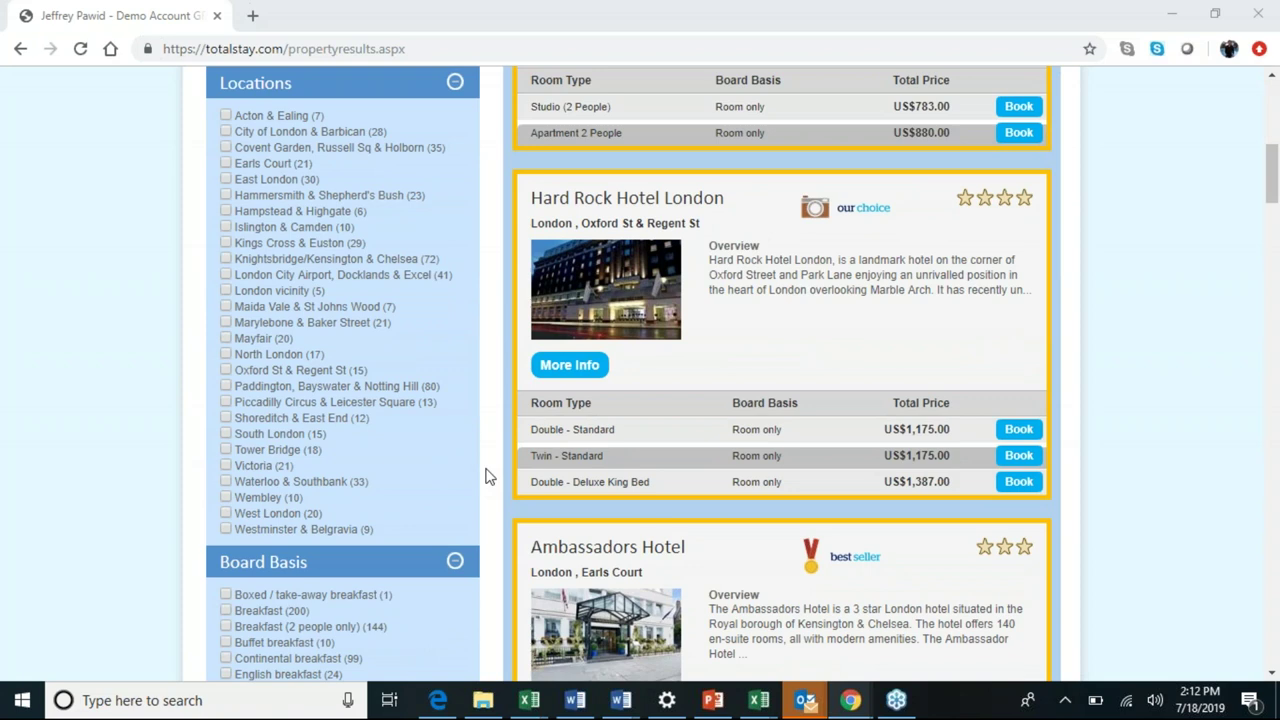
scroll(1274, 190, "down", 2)
scroll(1274, 190, "down", 2)
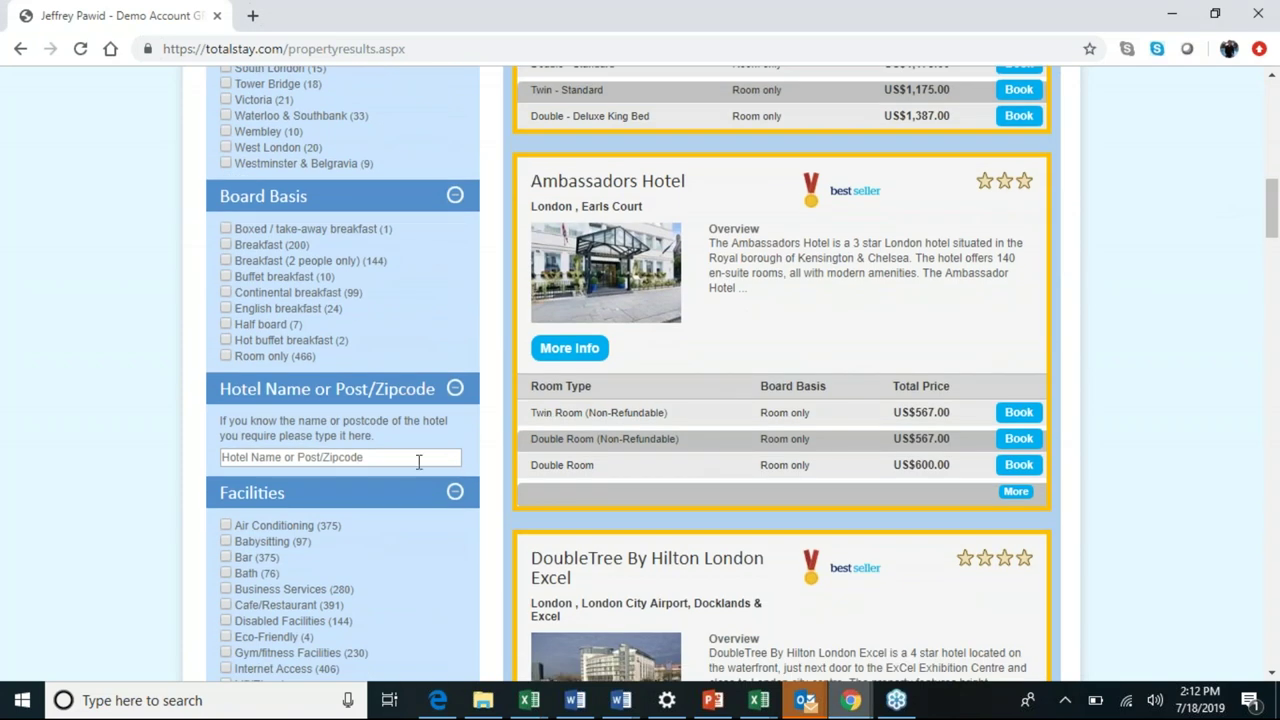
left_click(419, 458)
type("ma")
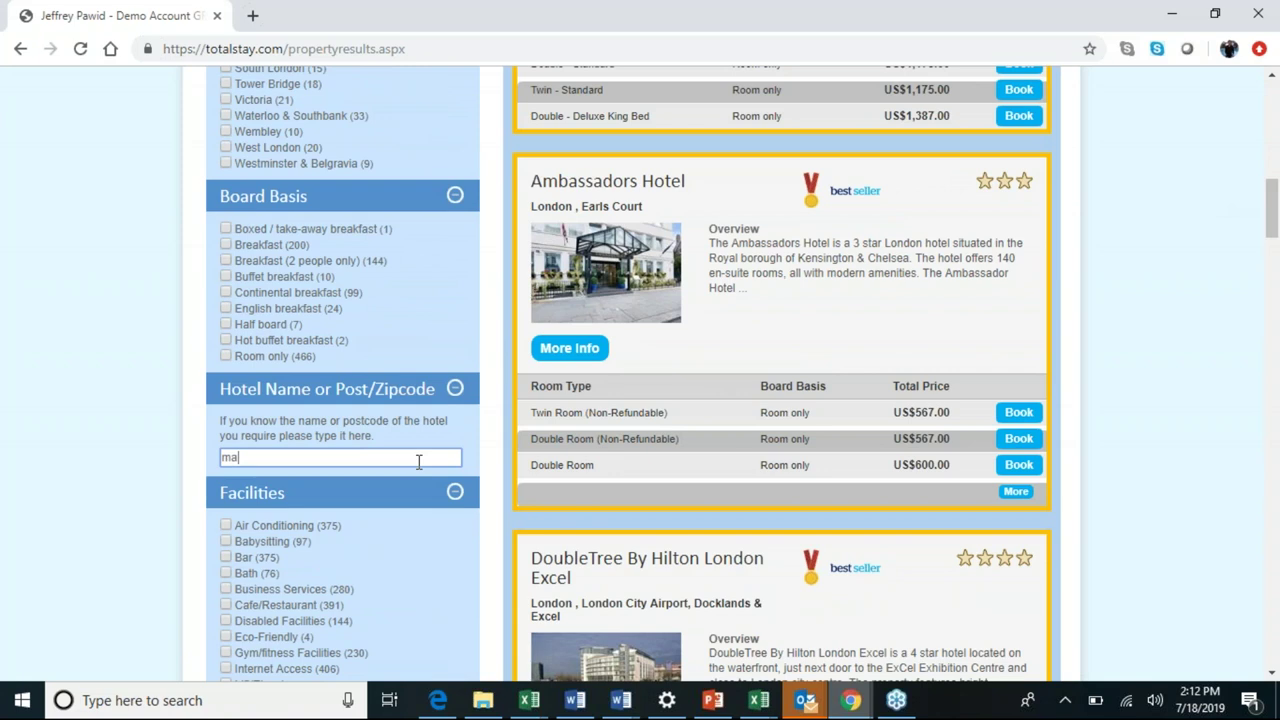
type("yf")
Scroll through the 'mayf'-filtered hotel results and select the filter text.
scroll(1275, 183, "up", 9)
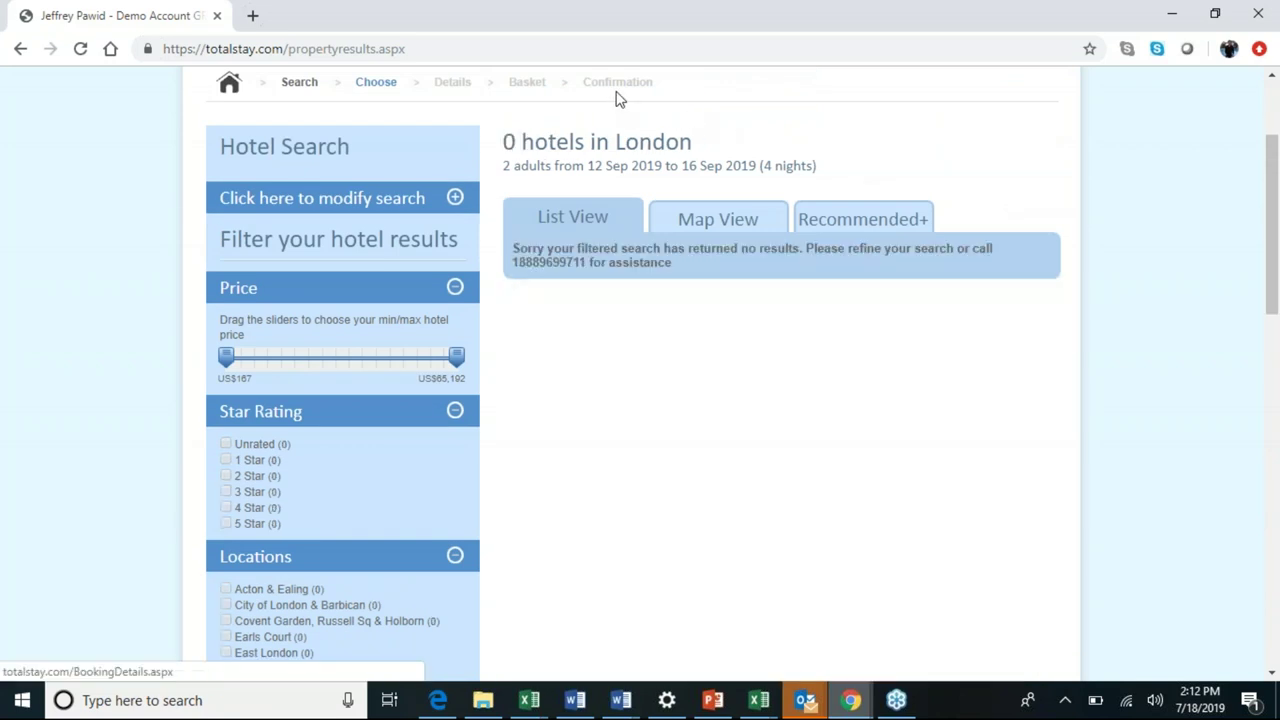
left_click_drag(1272, 168, 1251, 363)
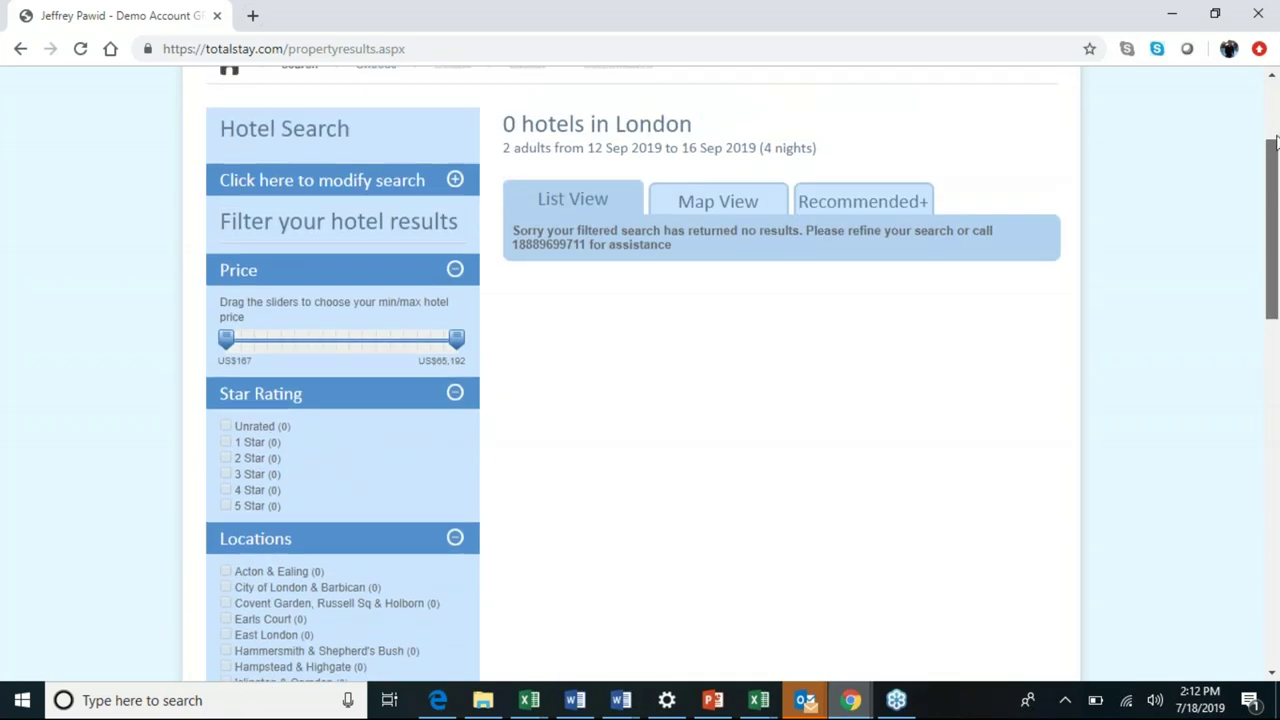
left_click_drag(1276, 143, 1269, 266)
left_click_drag(1272, 203, 1262, 438)
double_click(295, 533)
Clear the name filter and restrict the results to 5 Star hotels, leaving 15.
key("BackSpace")
left_click_drag(1277, 364, 1277, 170)
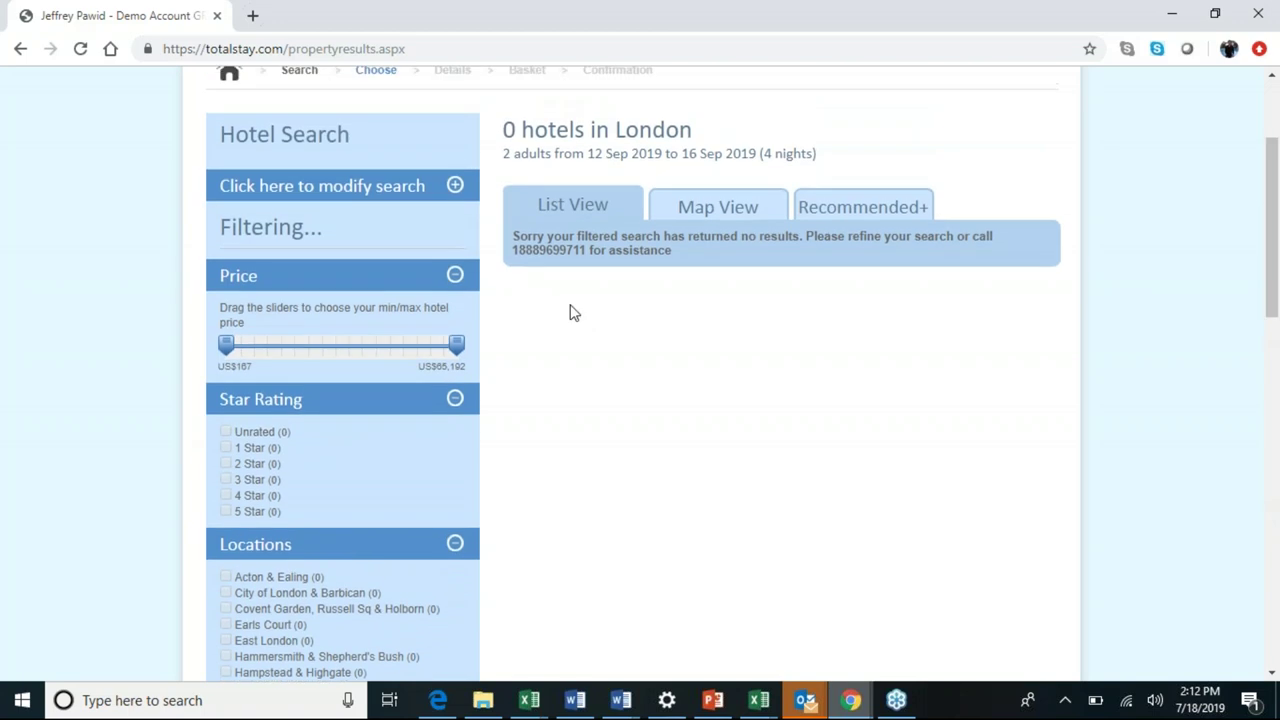
left_click(225, 511)
left_click_drag(1277, 125, 1273, 165)
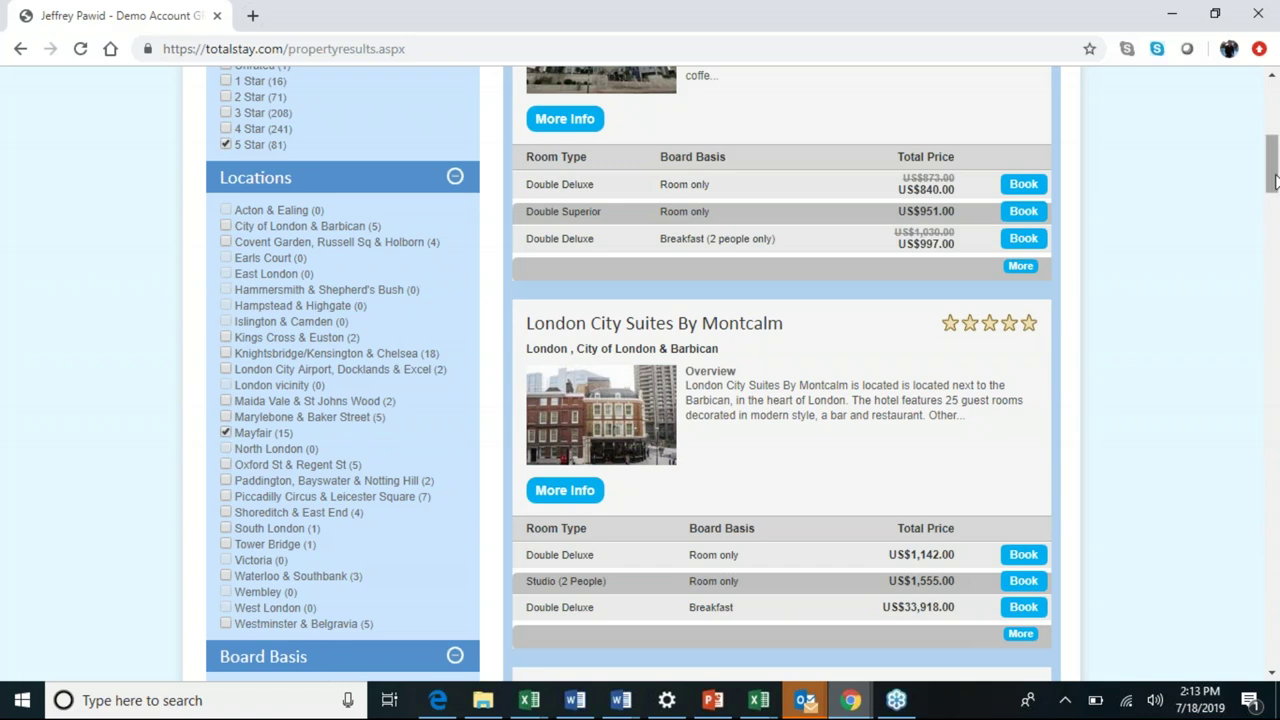
left_click_drag(1275, 180, 1273, 145)
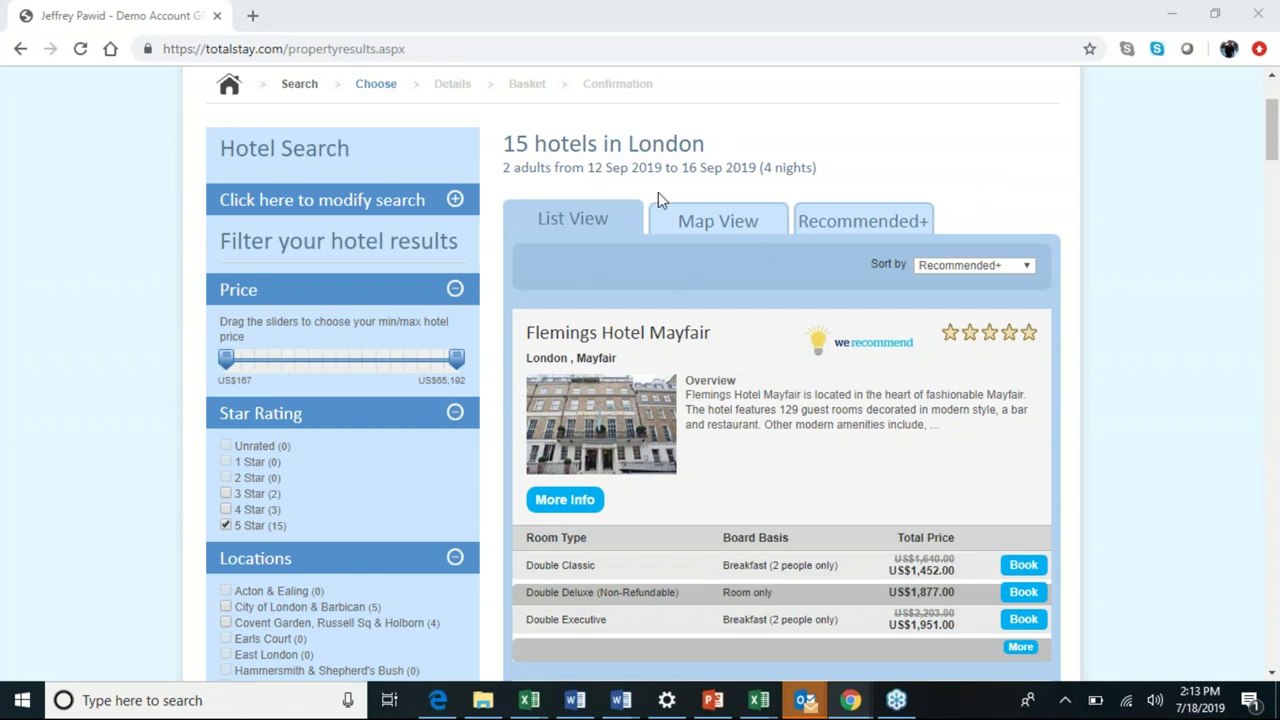
Switch to Map View and zoom into the six-hotel Mayfair cluster.
left_click(709, 222)
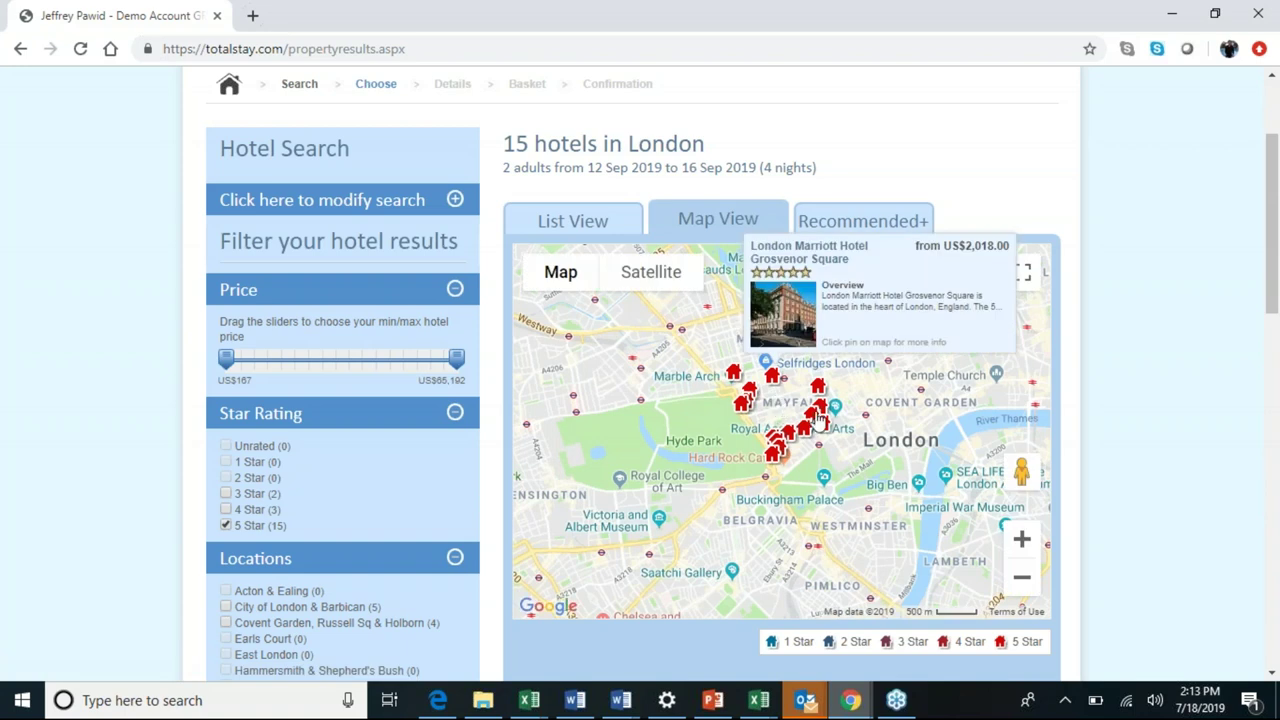
left_click(1020, 542)
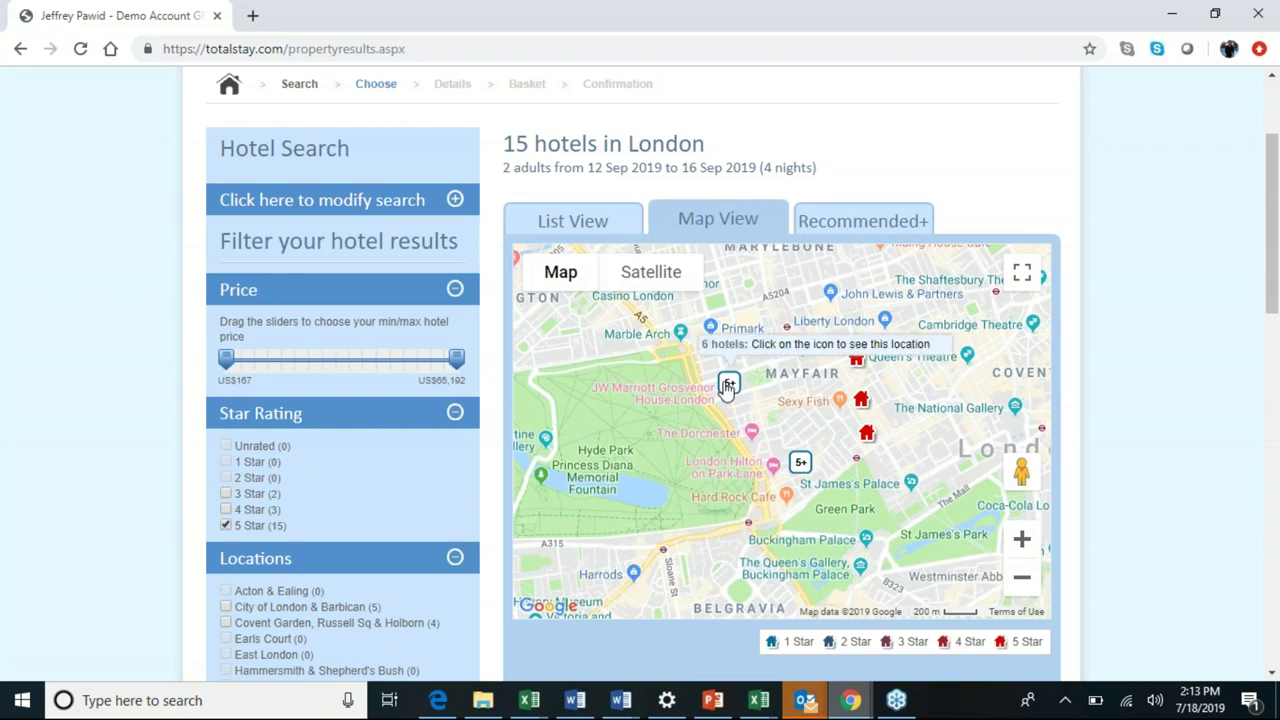
left_click(728, 385)
mouse_move(753, 405)
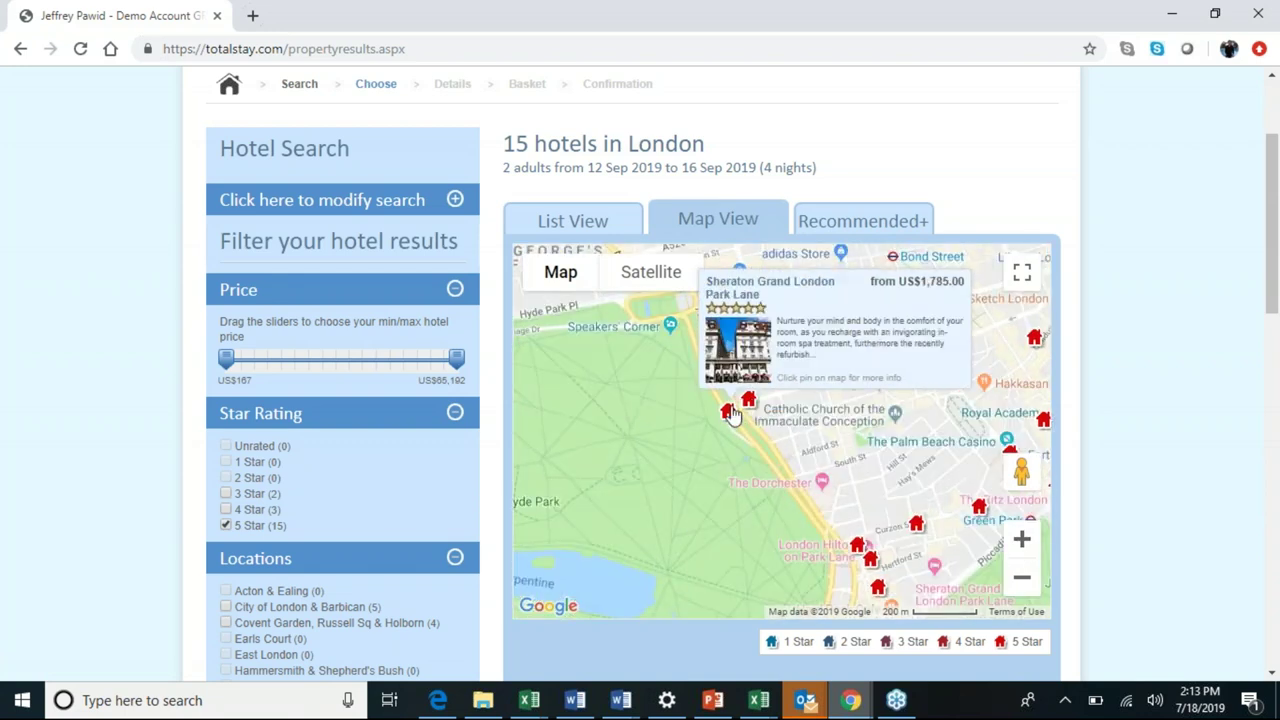
mouse_move(857, 546)
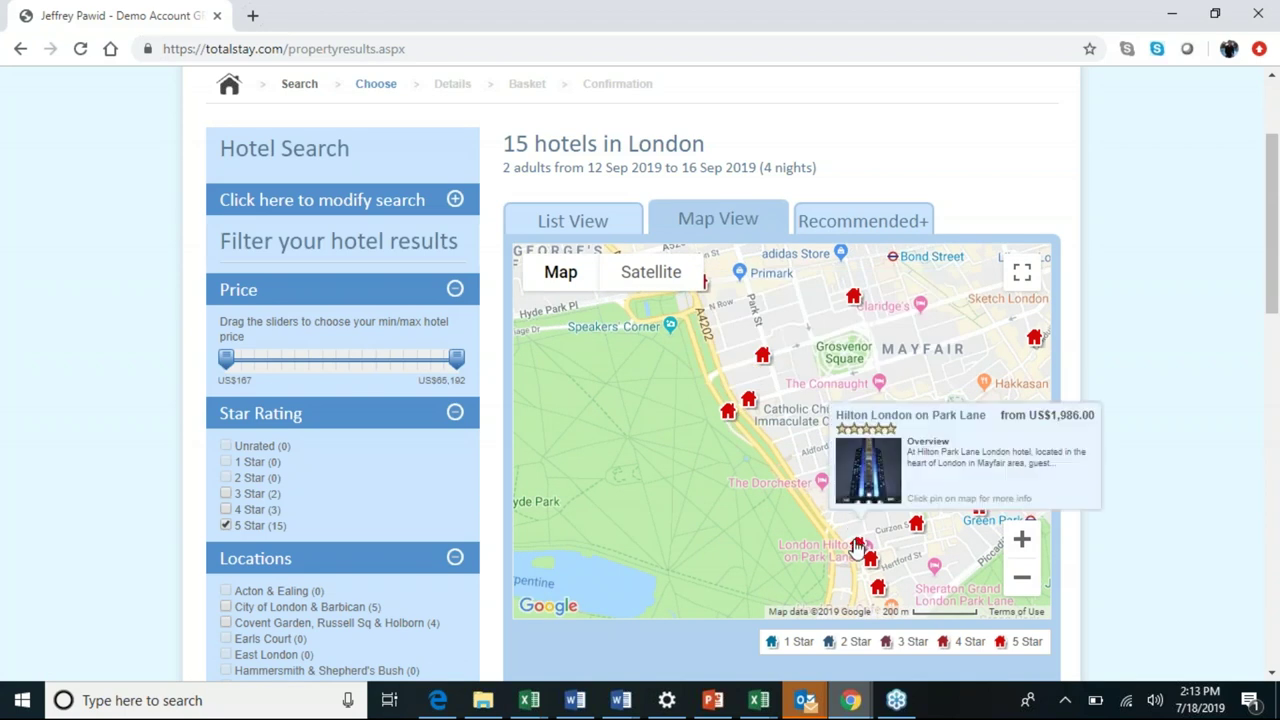
Open Hilton London on Park Lane's details and scroll to its room rates and Email These Details form.
left_click(857, 546)
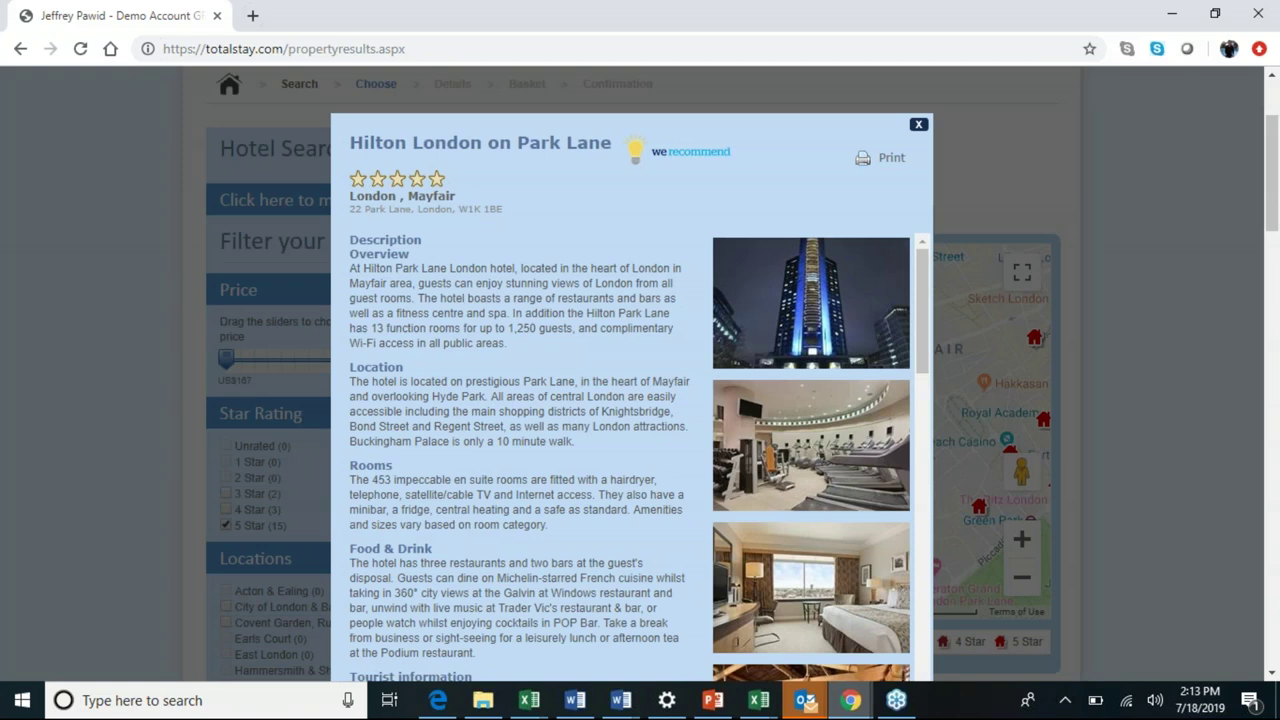
left_click_drag(927, 260, 404, 285)
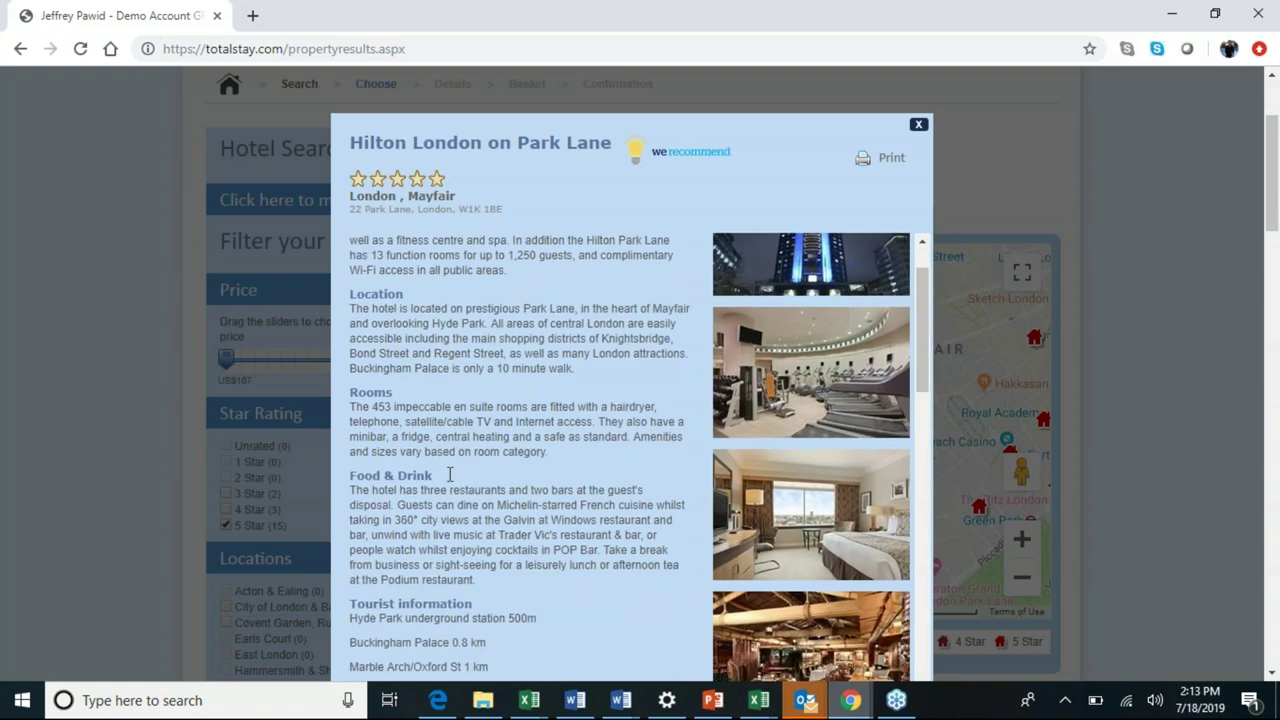
left_click_drag(921, 354, 921, 398)
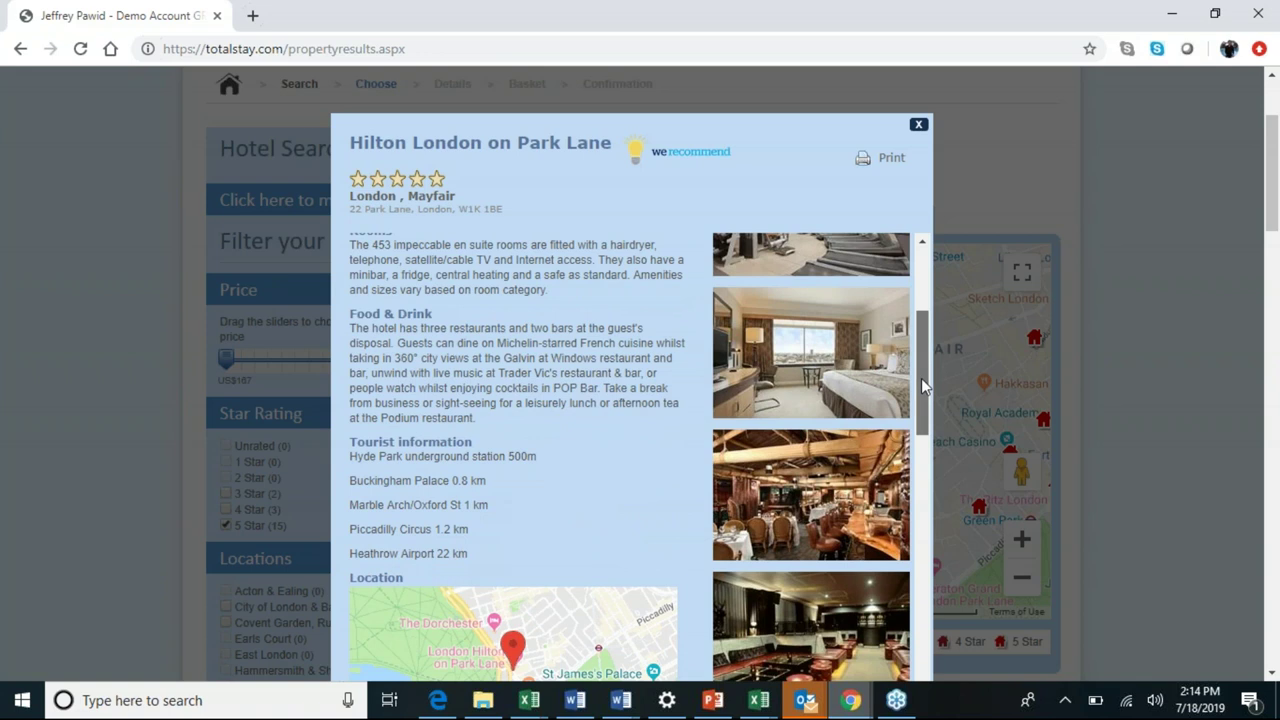
left_click_drag(921, 378, 900, 591)
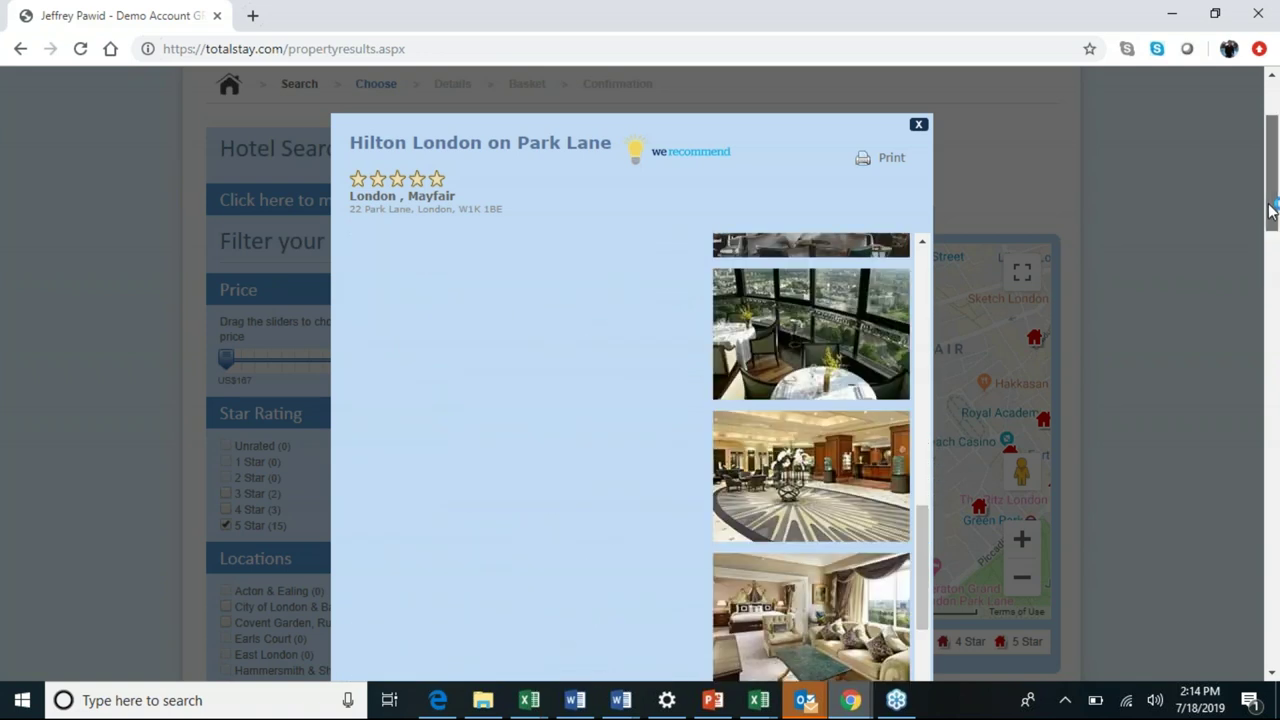
left_click_drag(1273, 215, 1273, 262)
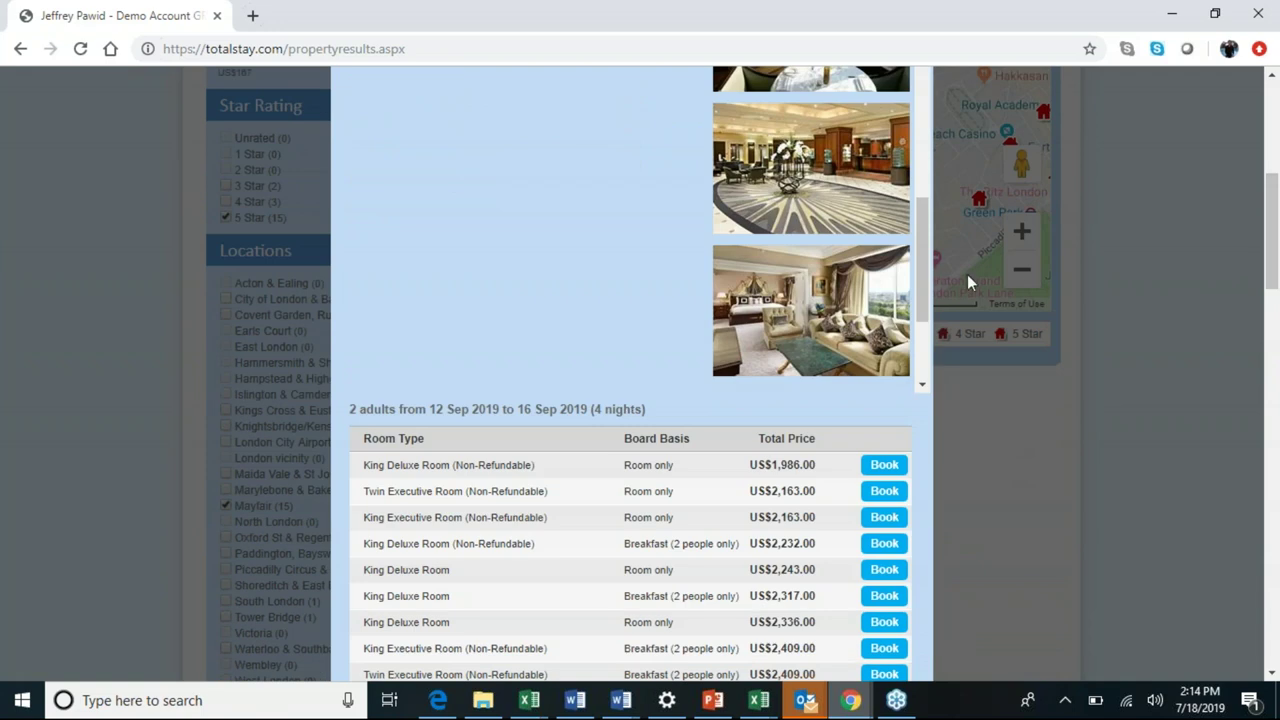
left_click_drag(930, 313, 934, 351)
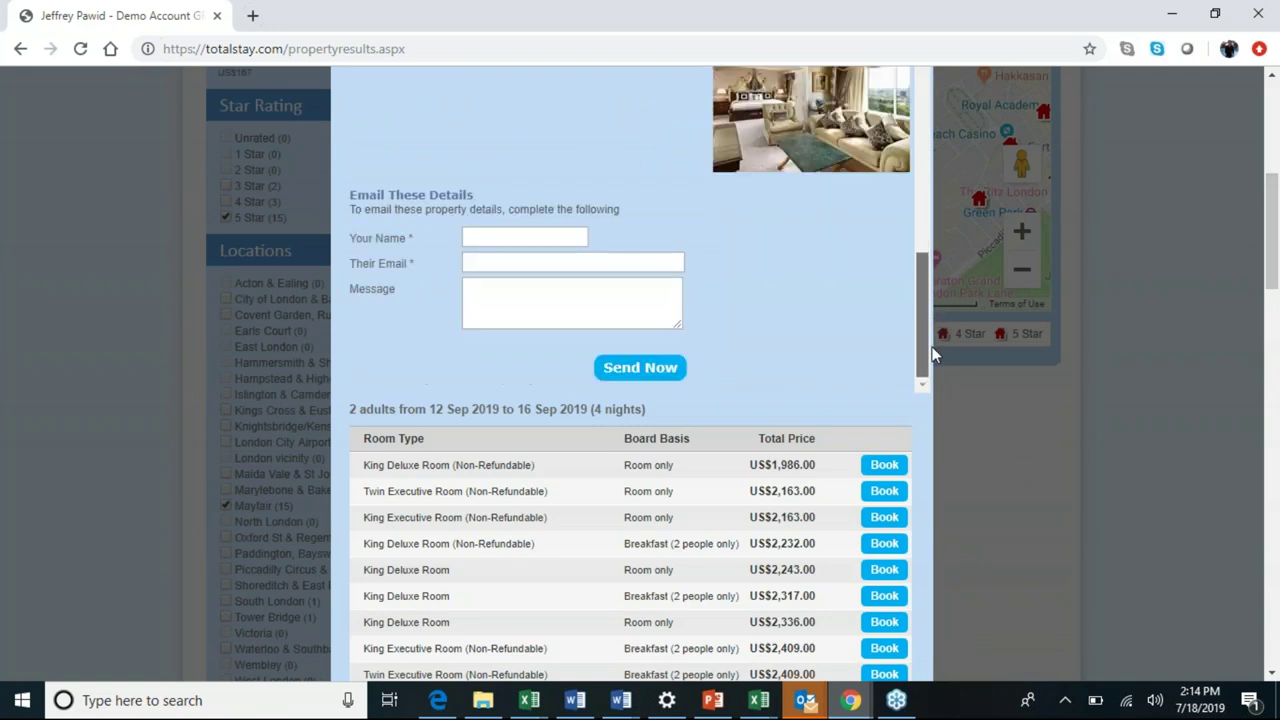
Enter the sender's name from autofill, keep the recipient e-mail, and type a short demo message.
left_click(578, 237)
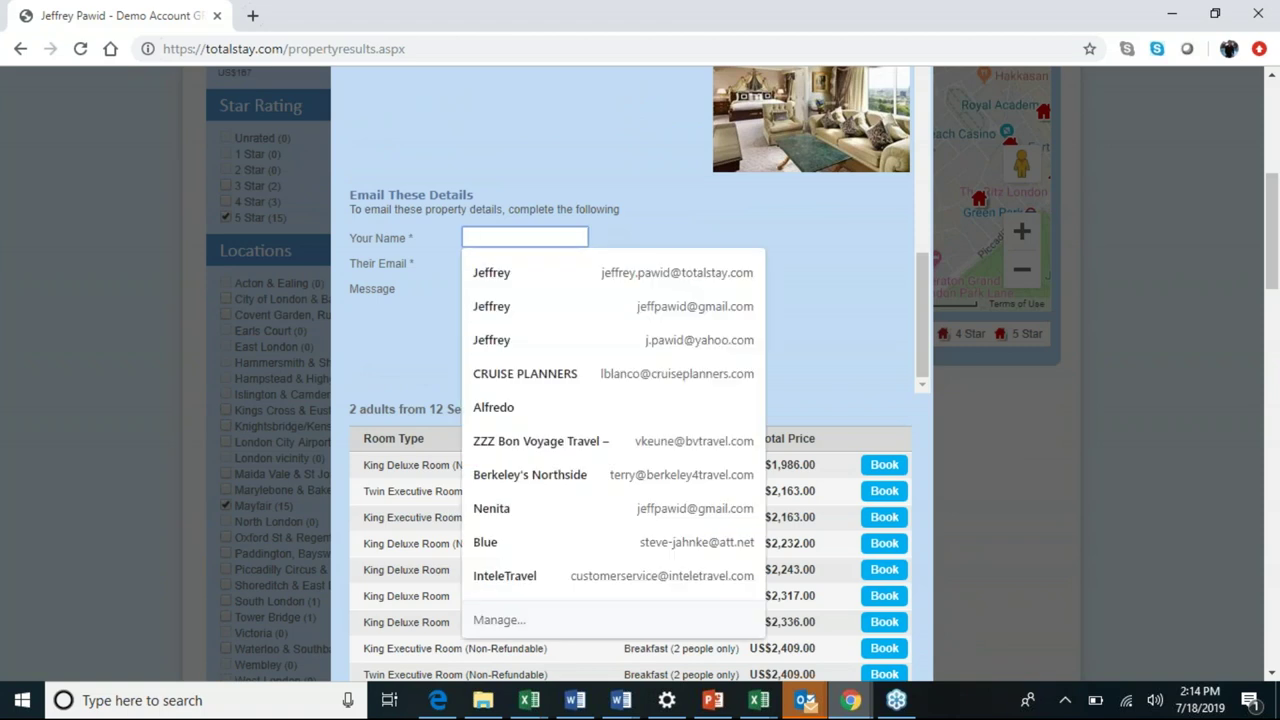
type("Je")
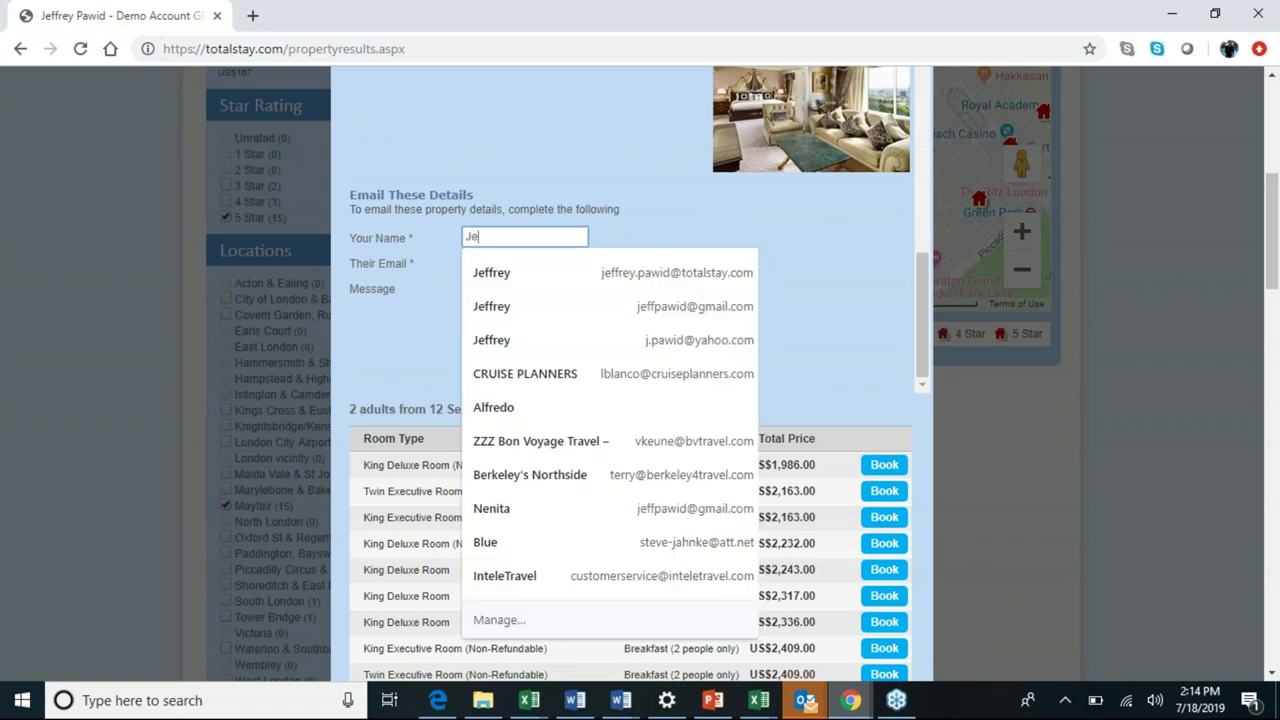
type("ffrey")
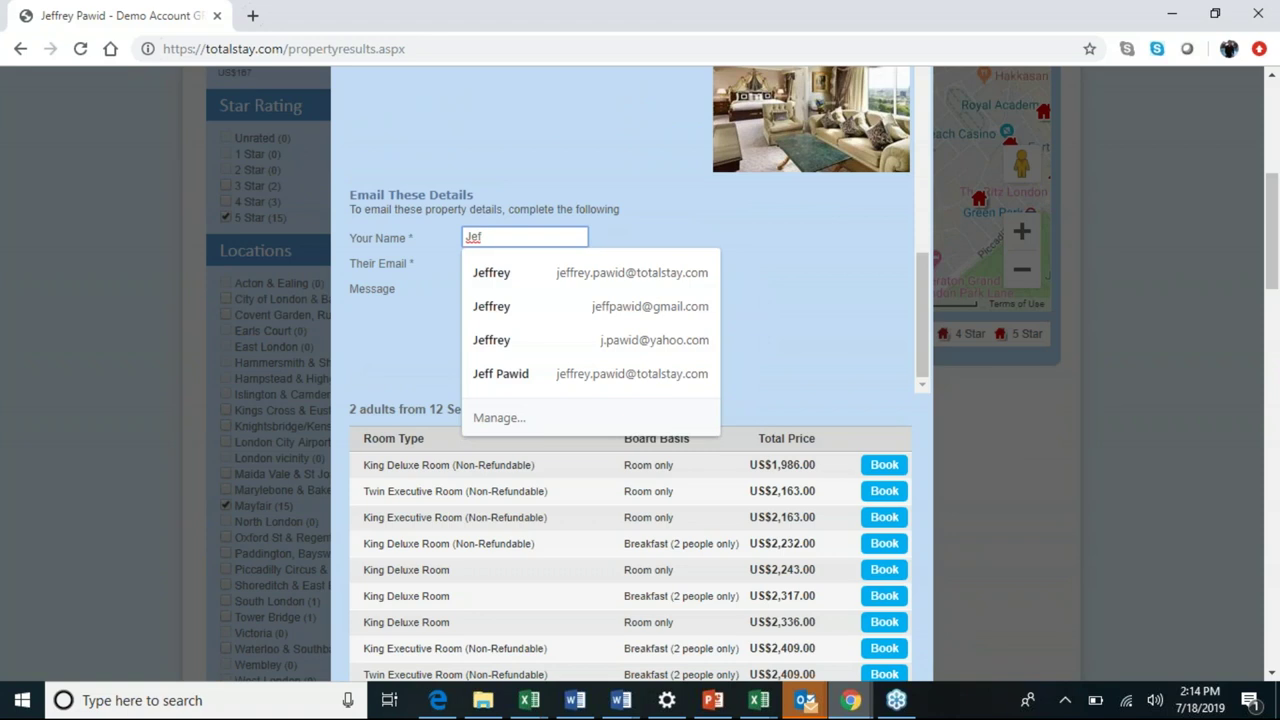
key("Down")
key("Return")
type("Pw")
key("BackSpace")
type("awid")
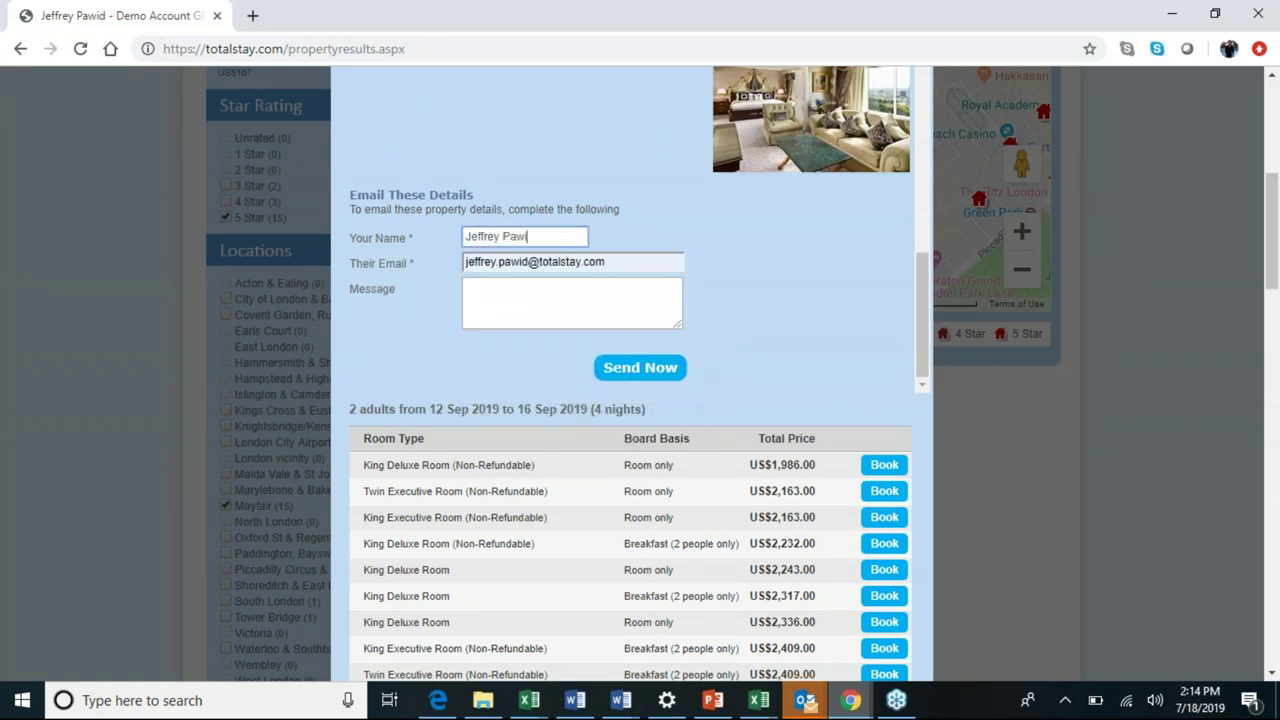
key("Tab")
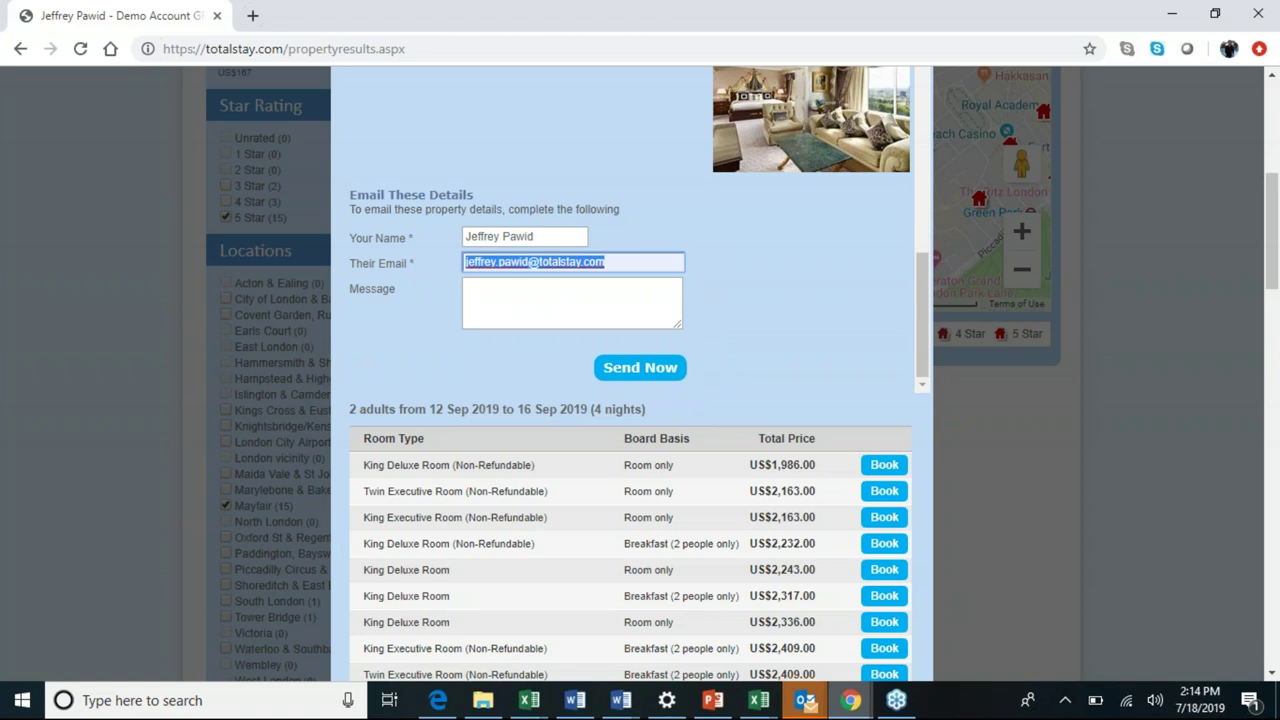
key("Tab")
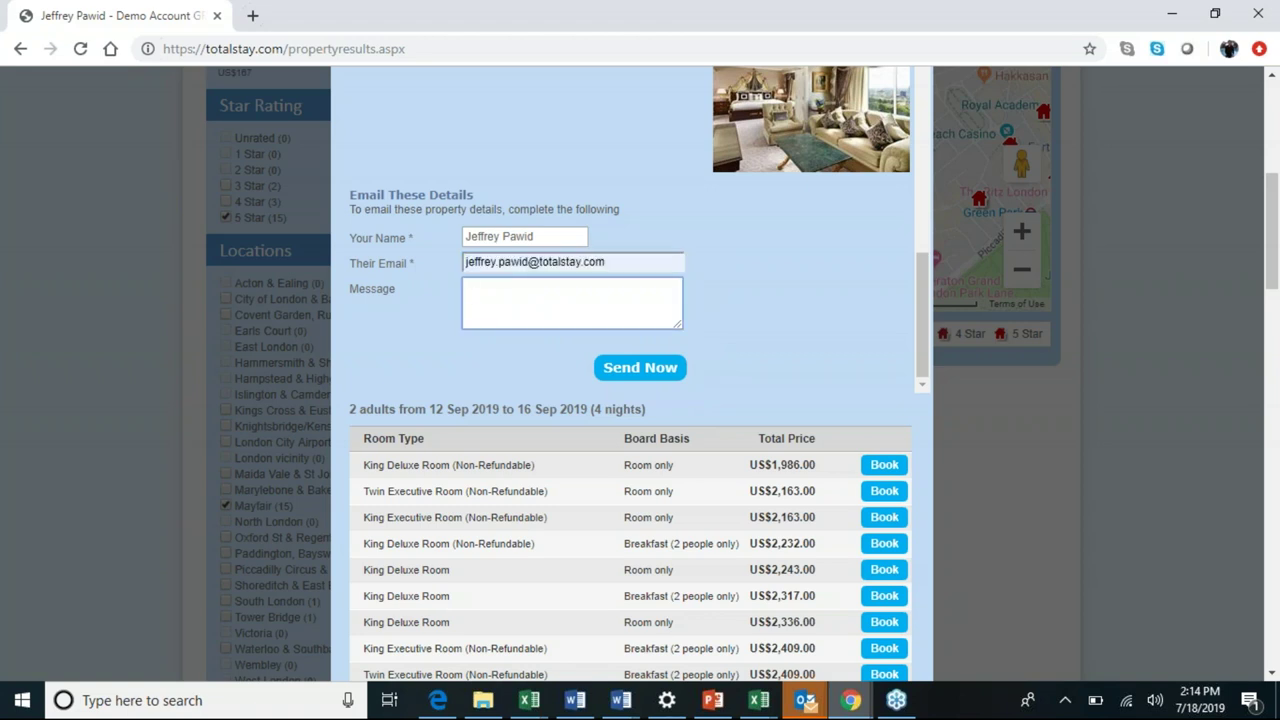
type("JP Demo")
Close the Hilton details popup and zoom the map in one more level.
left_click_drag(1272, 267, 1211, 206)
left_click(918, 268)
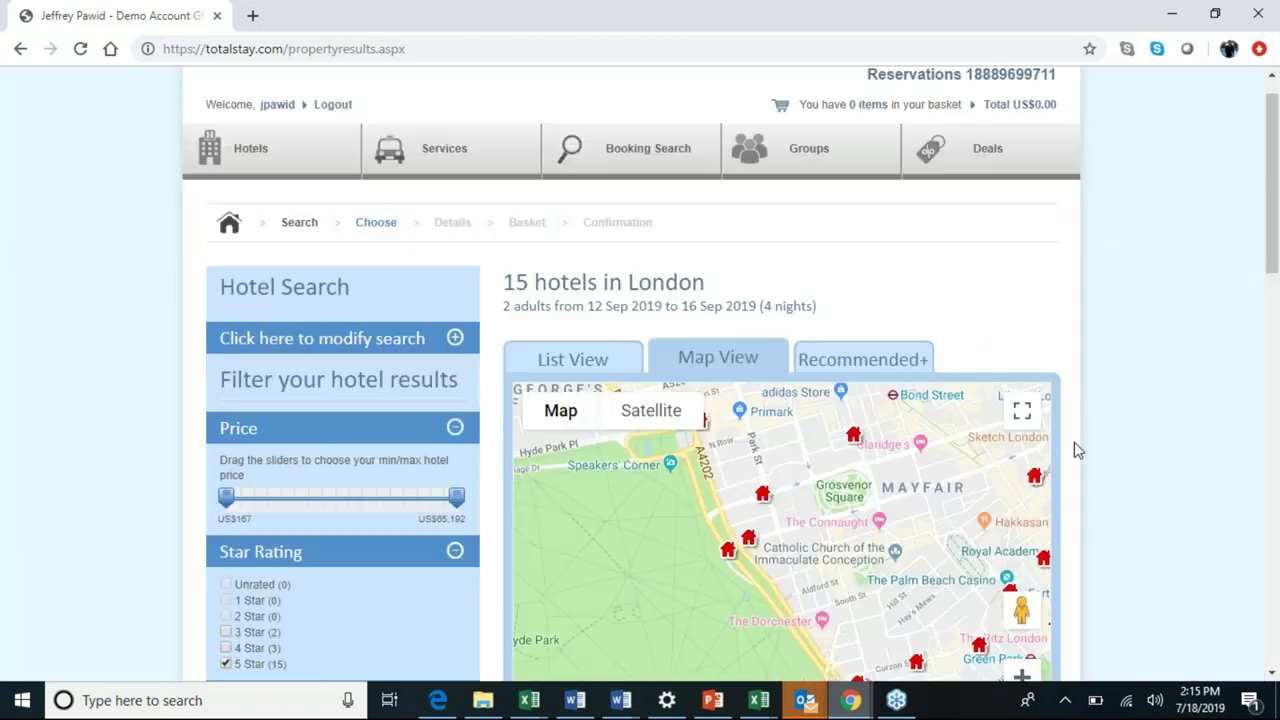
left_click_drag(1271, 245, 1272, 279)
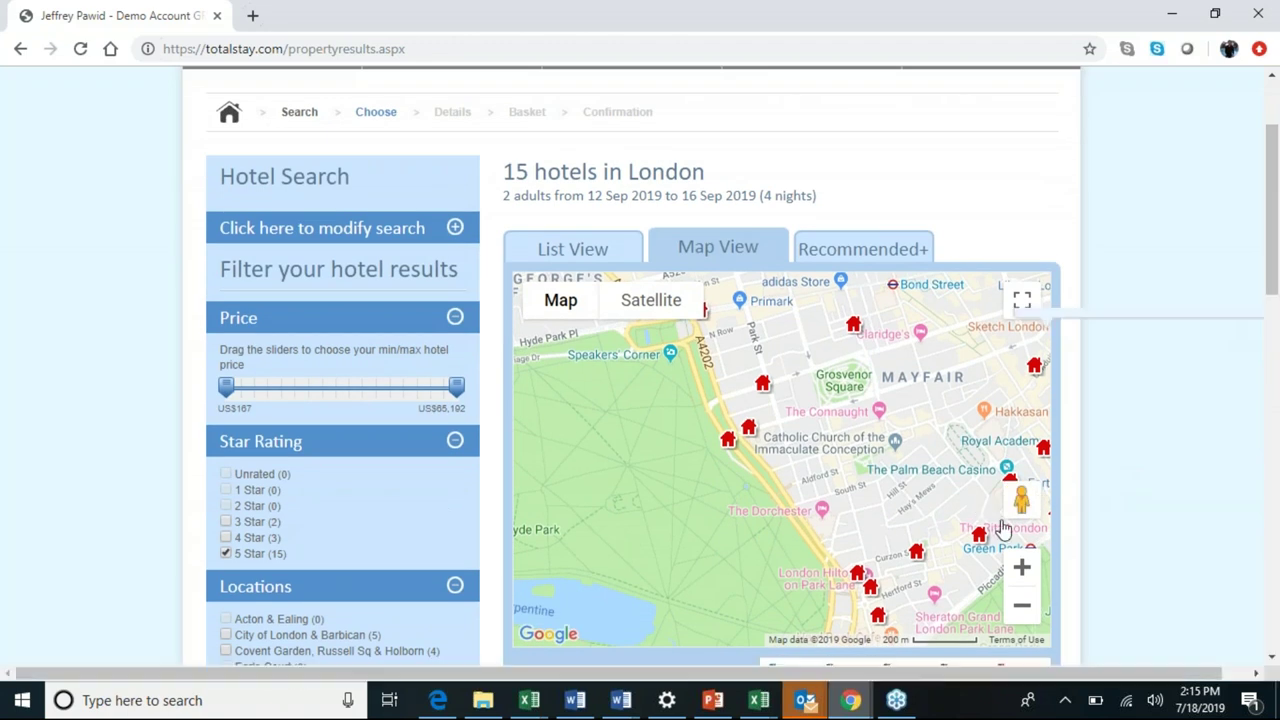
left_click(1026, 566)
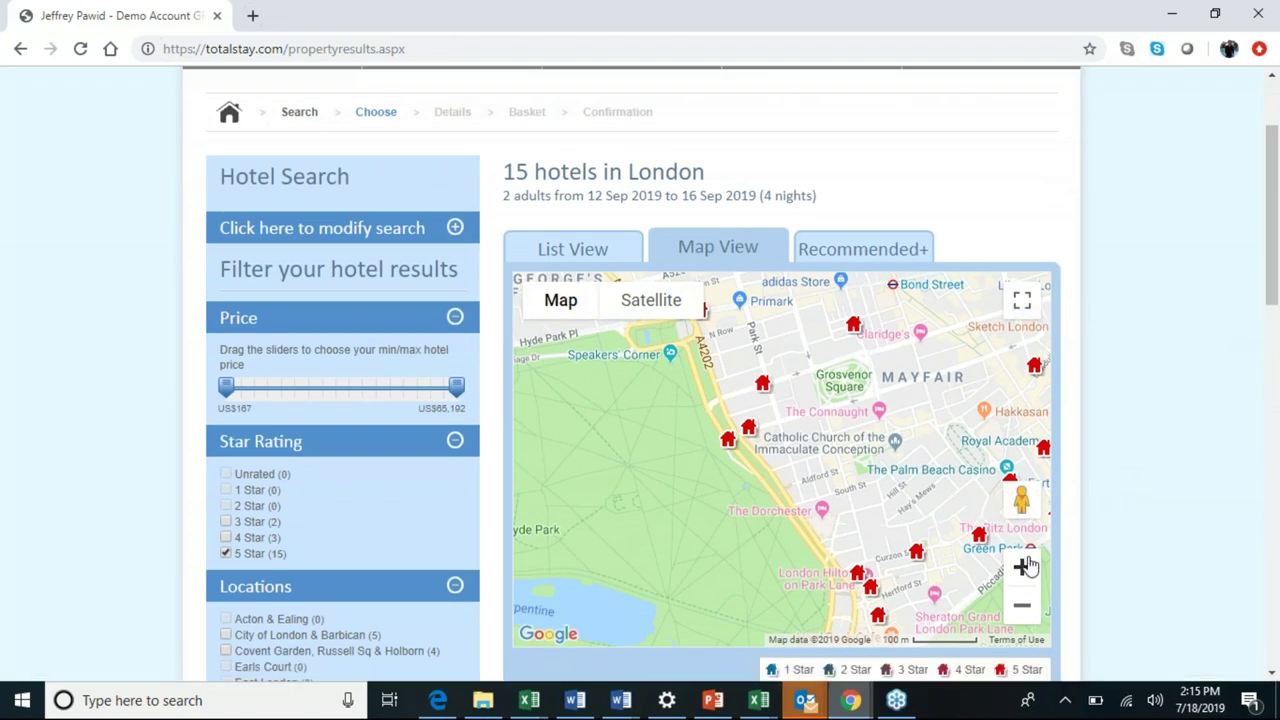
Enter Street View on Park Lane and turn the view left toward Hyde Park.
left_click_drag(1026, 566, 830, 564)
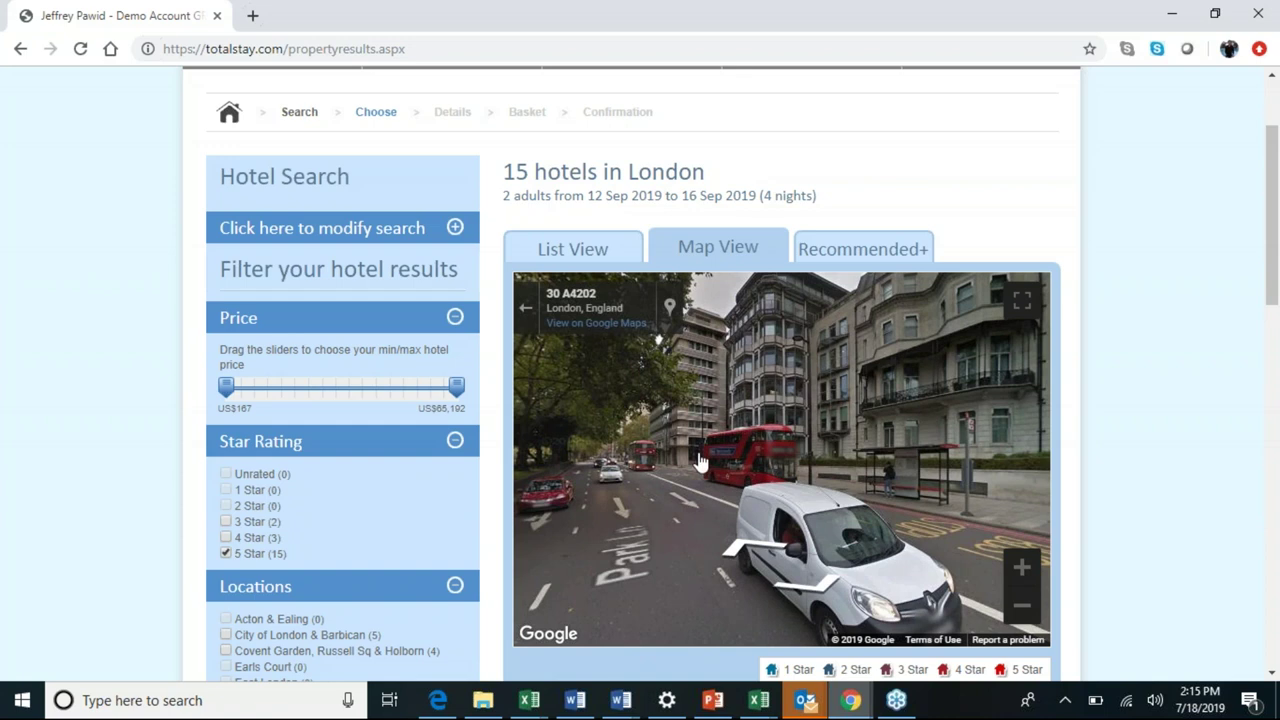
key("Left")
key("Left")
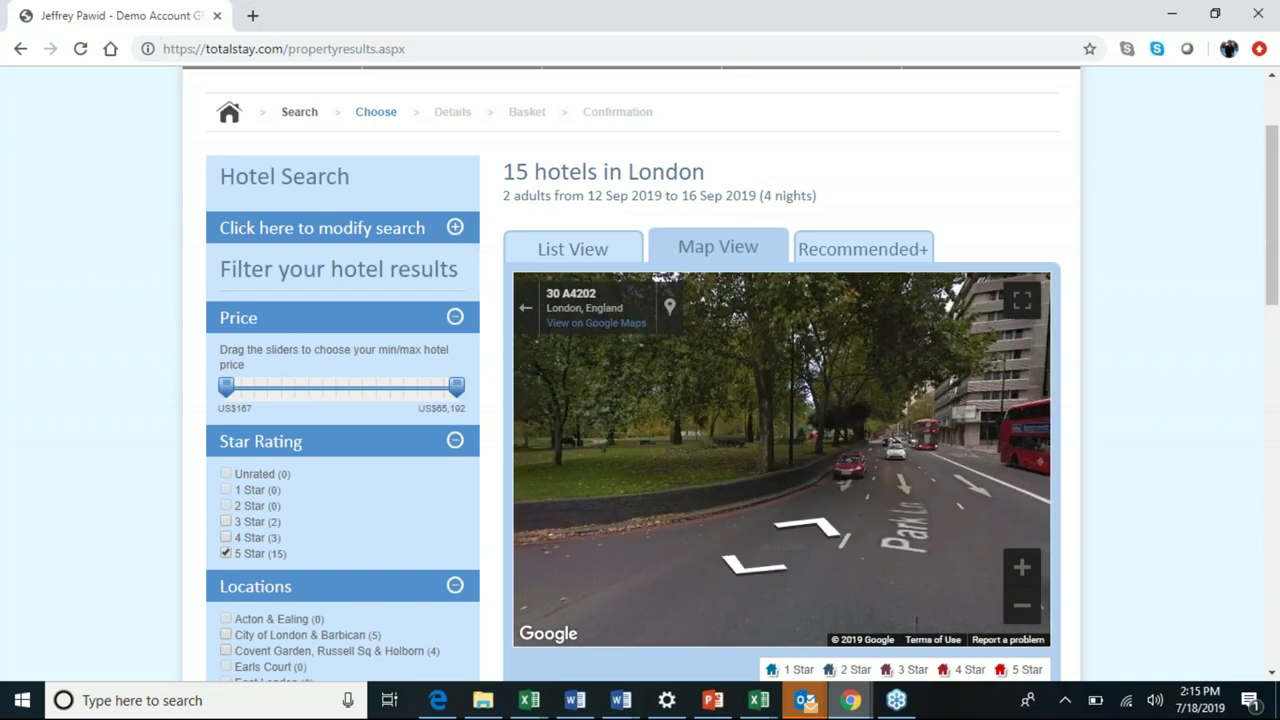
key("Left")
key("Left")
key("Left")
key("Left")
key("Left")
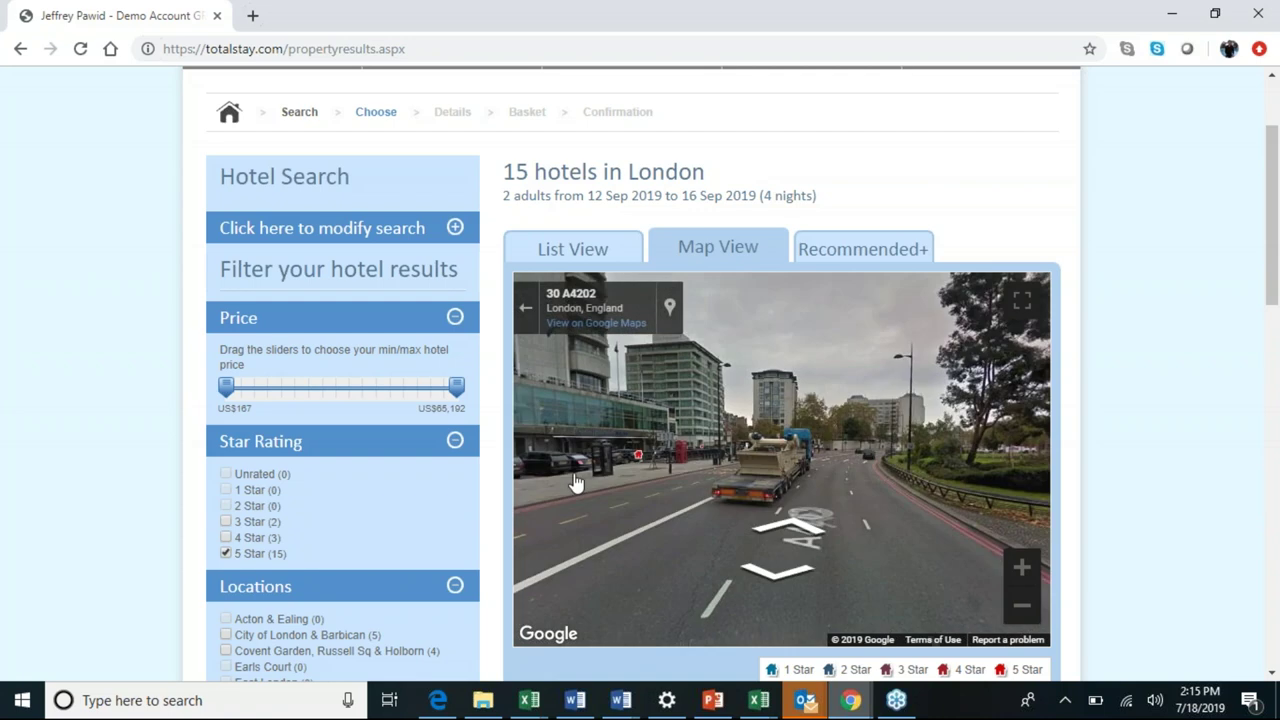
key("Left")
key("Left")
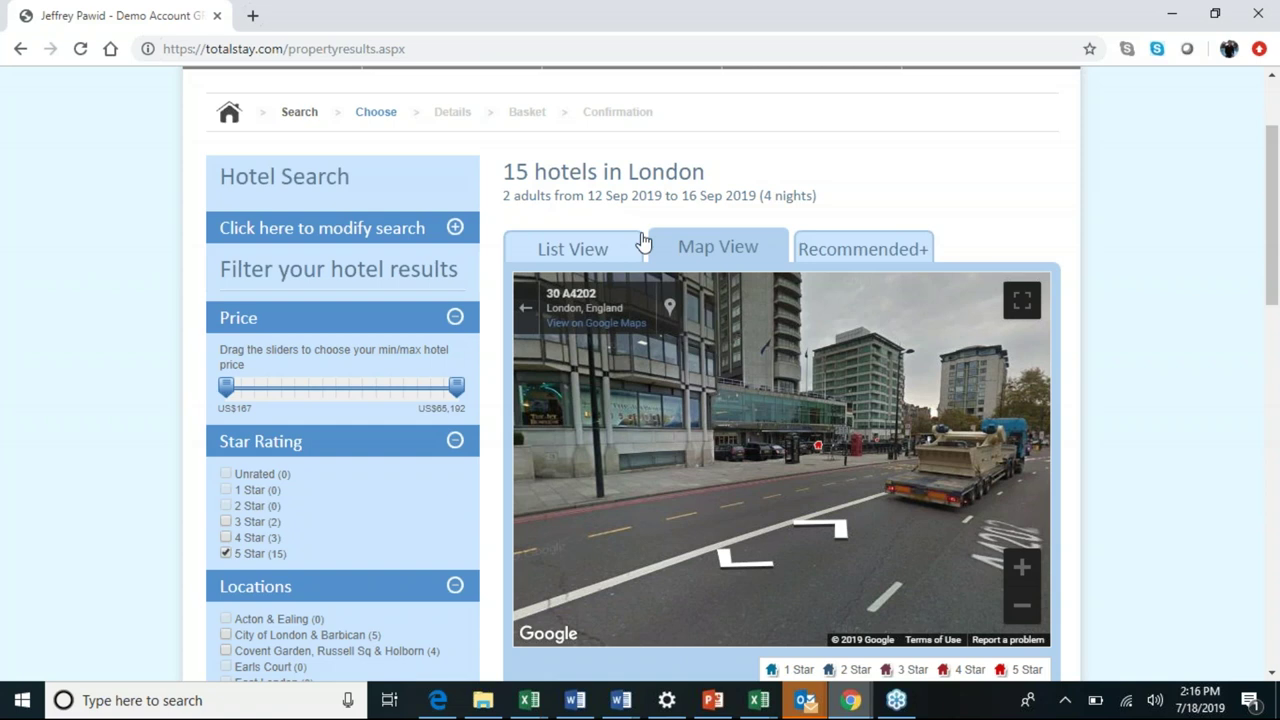
Return from street view to the hotel list and scroll to the Sheraton Grand London Park Lane rates.
left_click(528, 307)
left_click(553, 256)
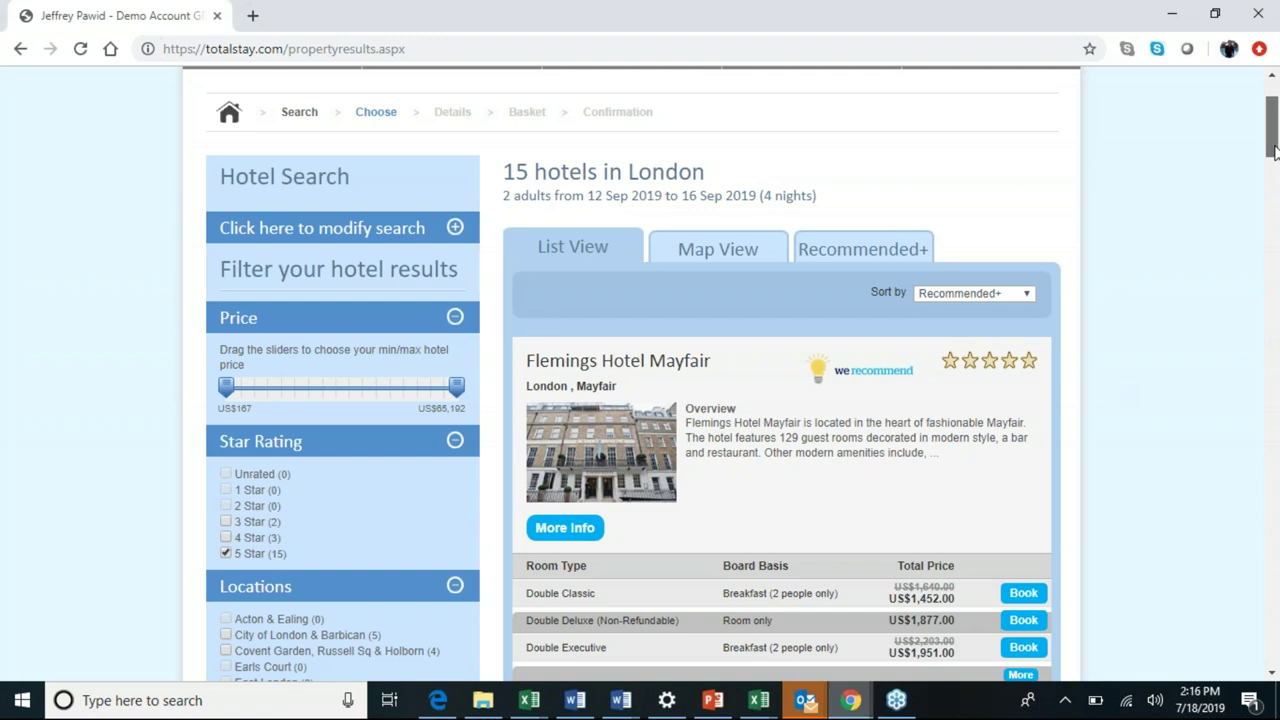
scroll(1260, 158, "down", 1)
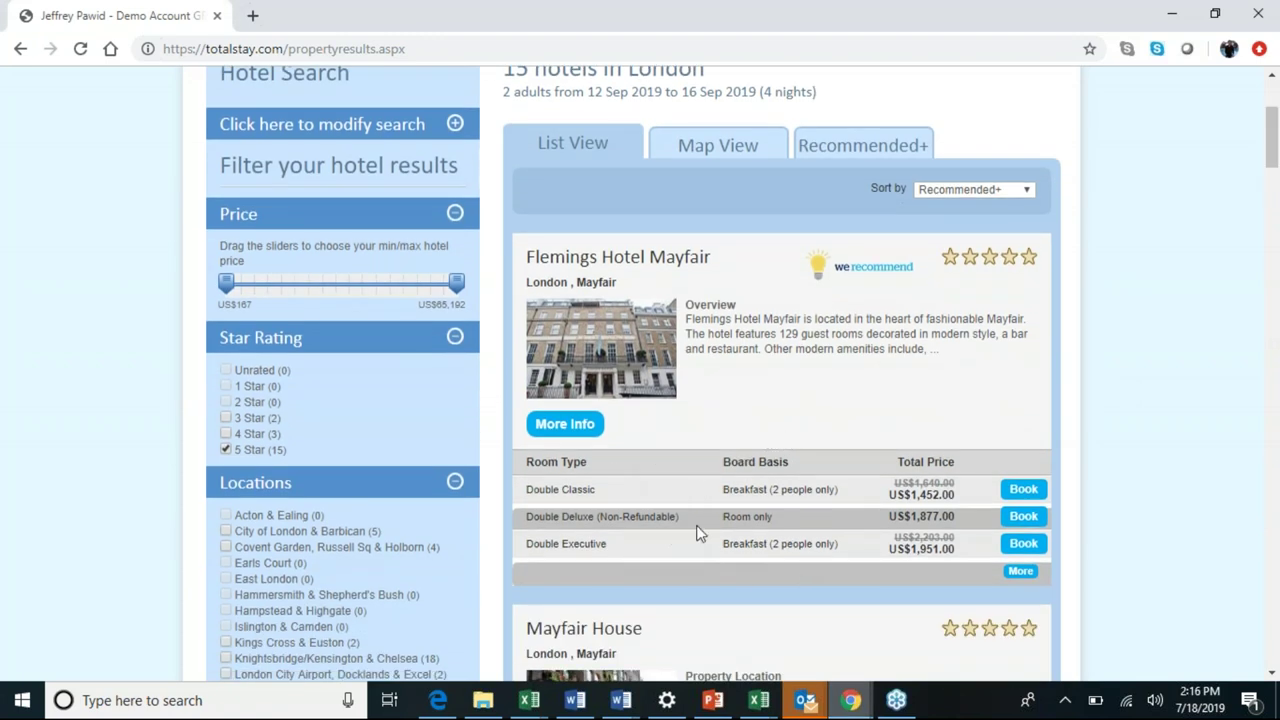
left_click_drag(689, 521, 600, 520)
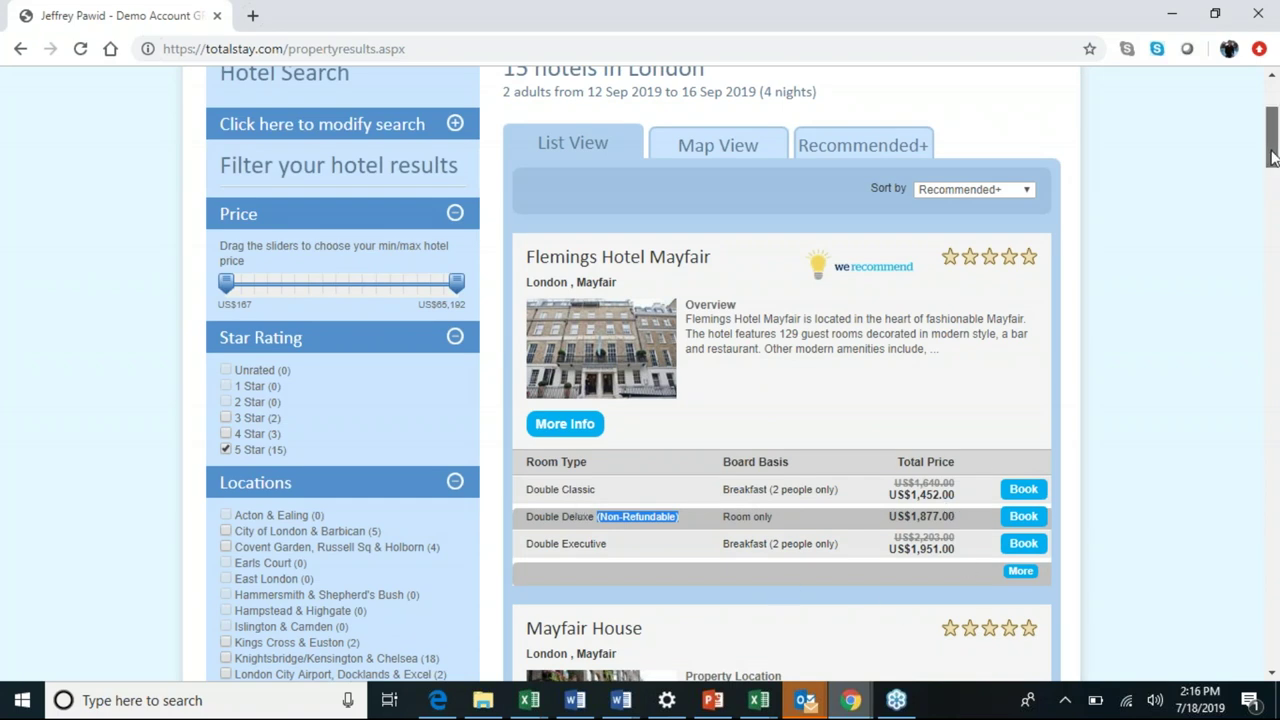
scroll(1276, 180, "down", 4)
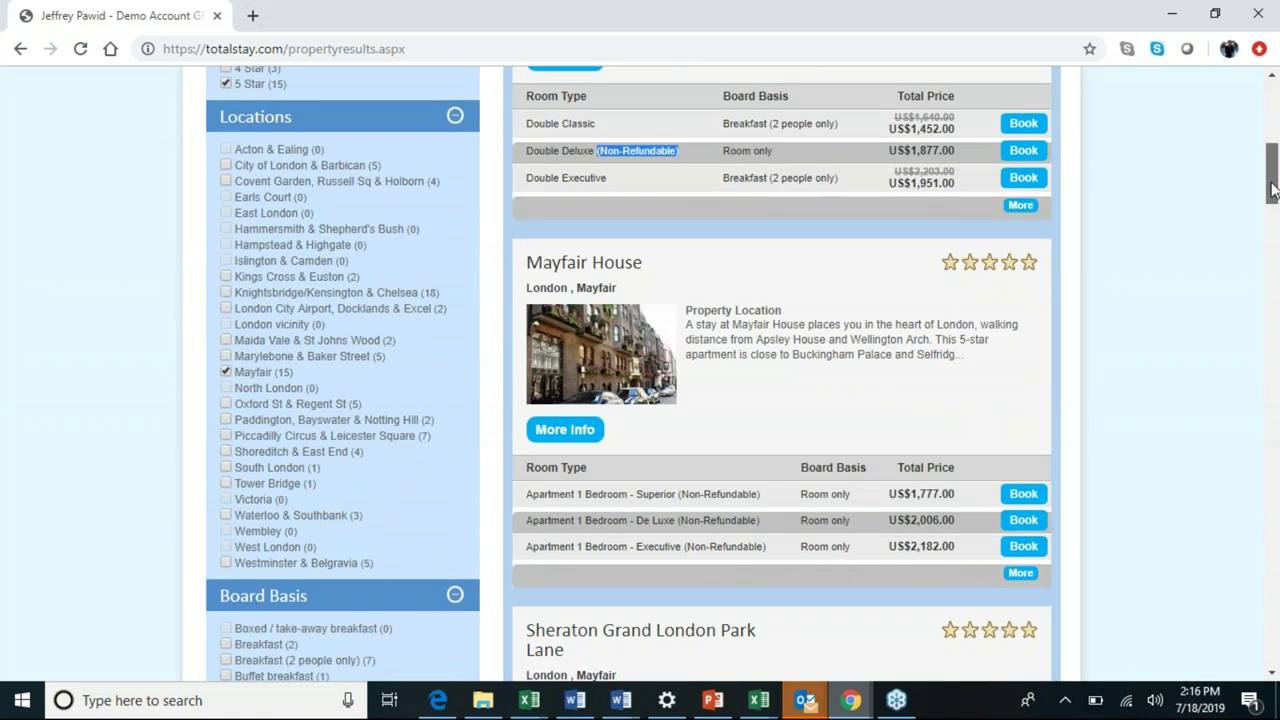
scroll(1273, 188, "up", 1)
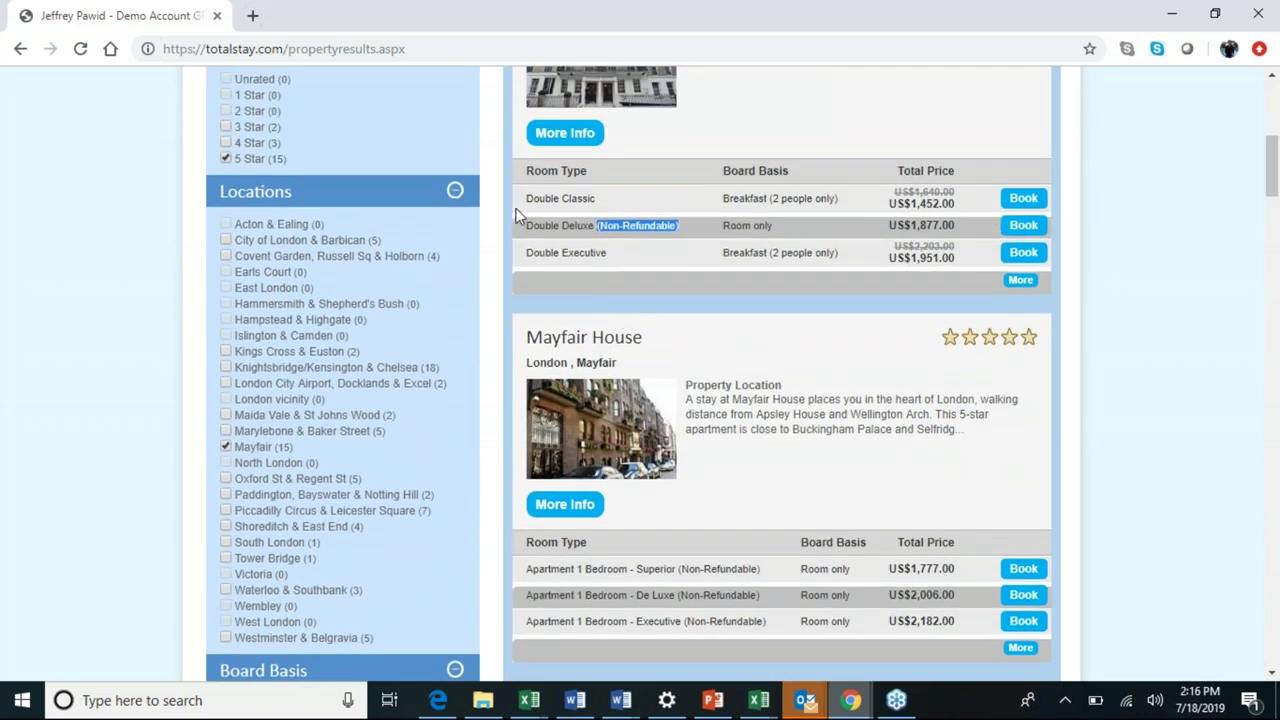
left_click_drag(1276, 190, 1276, 218)
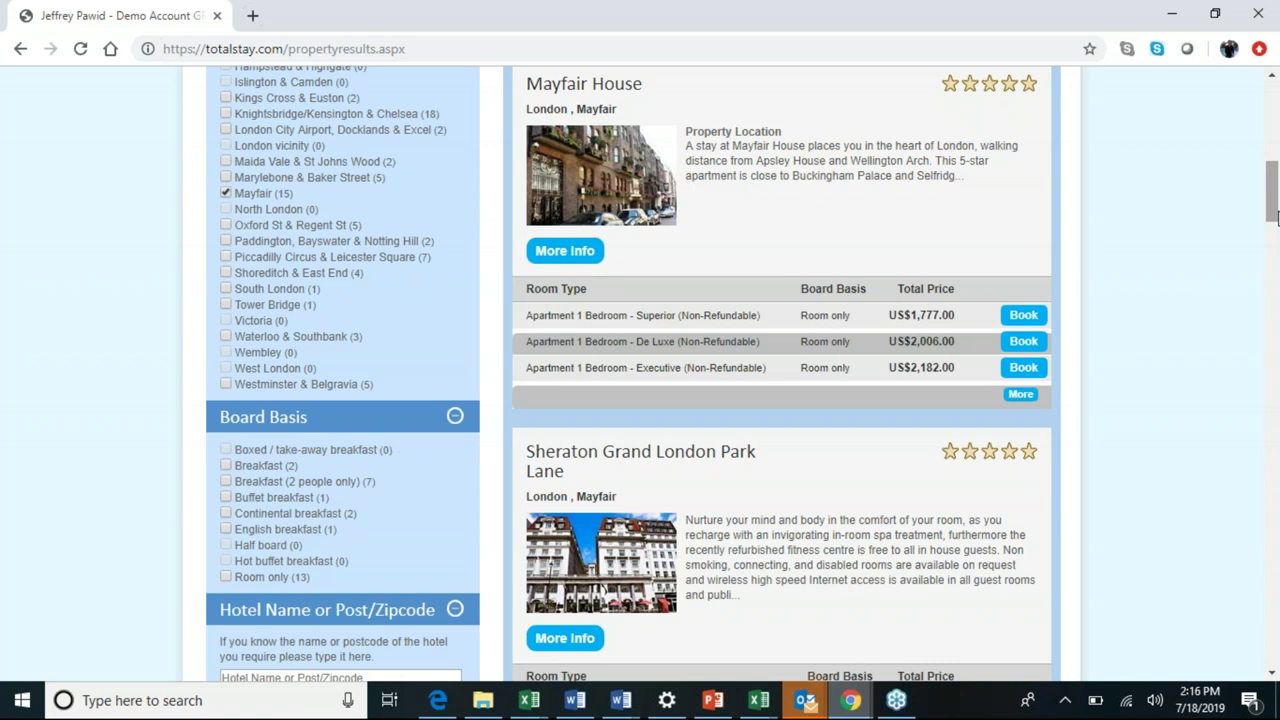
scroll(1043, 525, "down", 2)
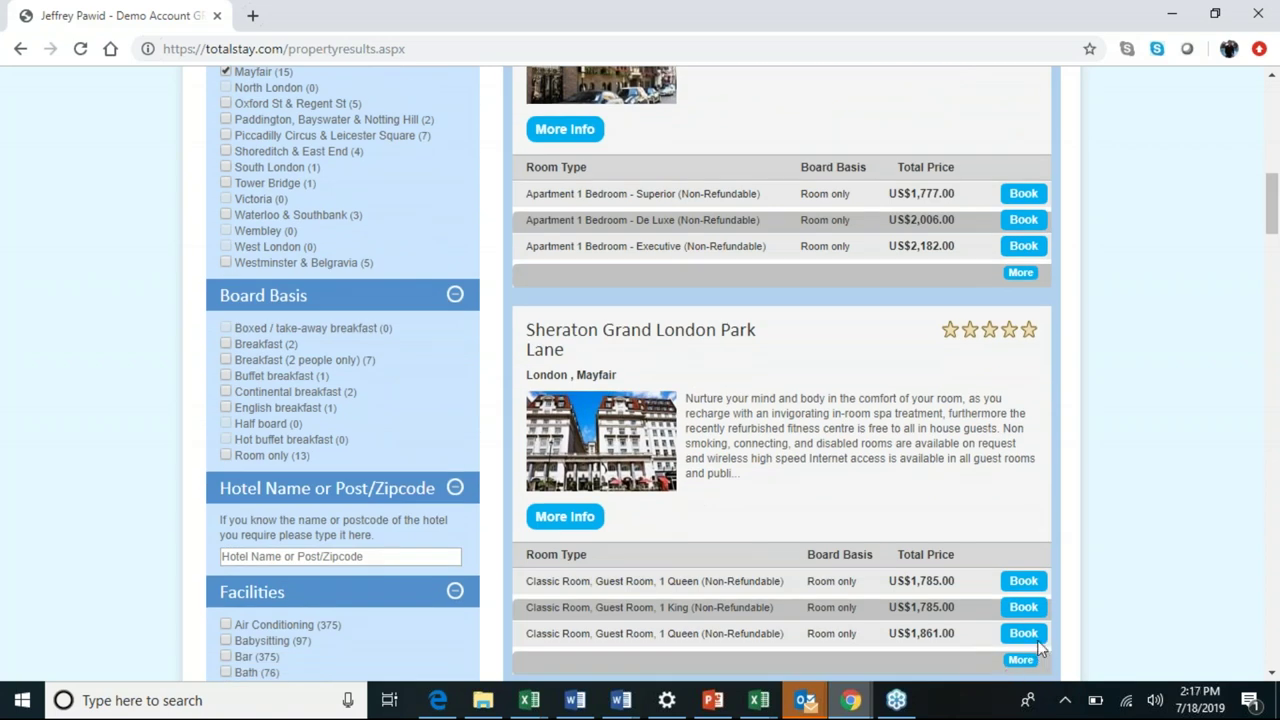
scroll(1272, 224, "down", 3)
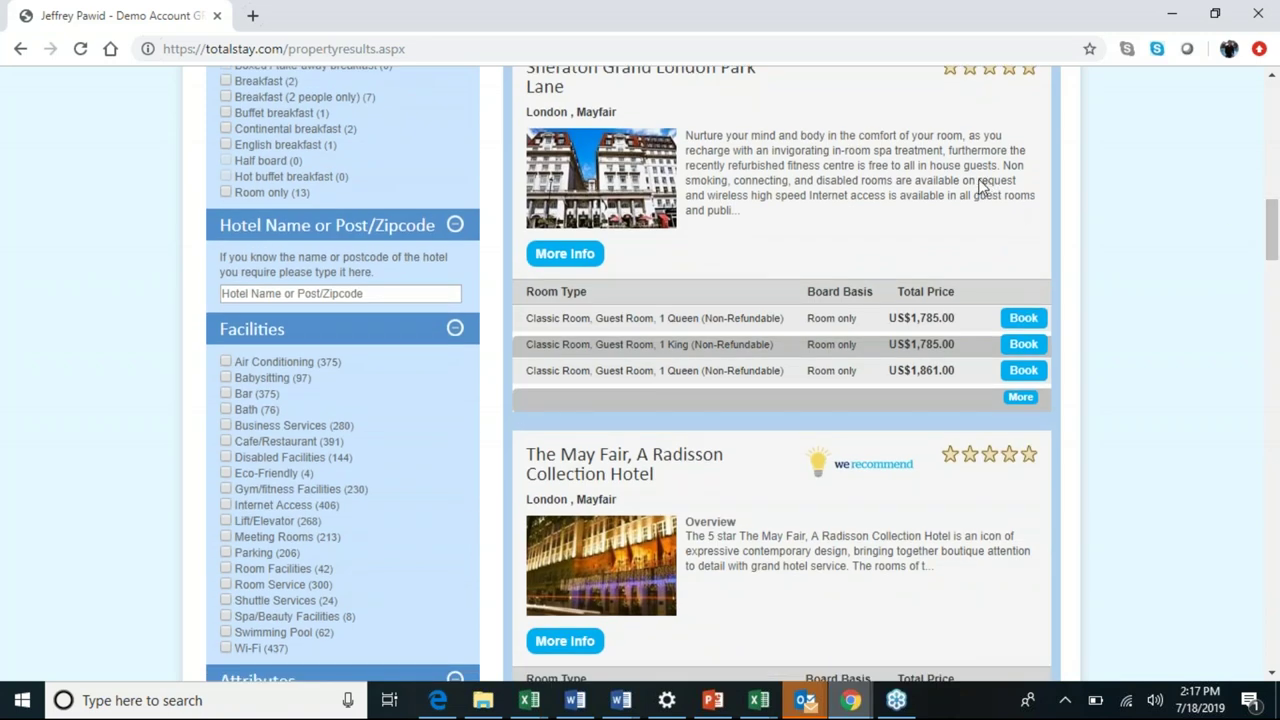
Expand all Sheraton room rates and book the Club Room, Club Lounge Access, 1 King at US$2,321.00.
left_click(1020, 396)
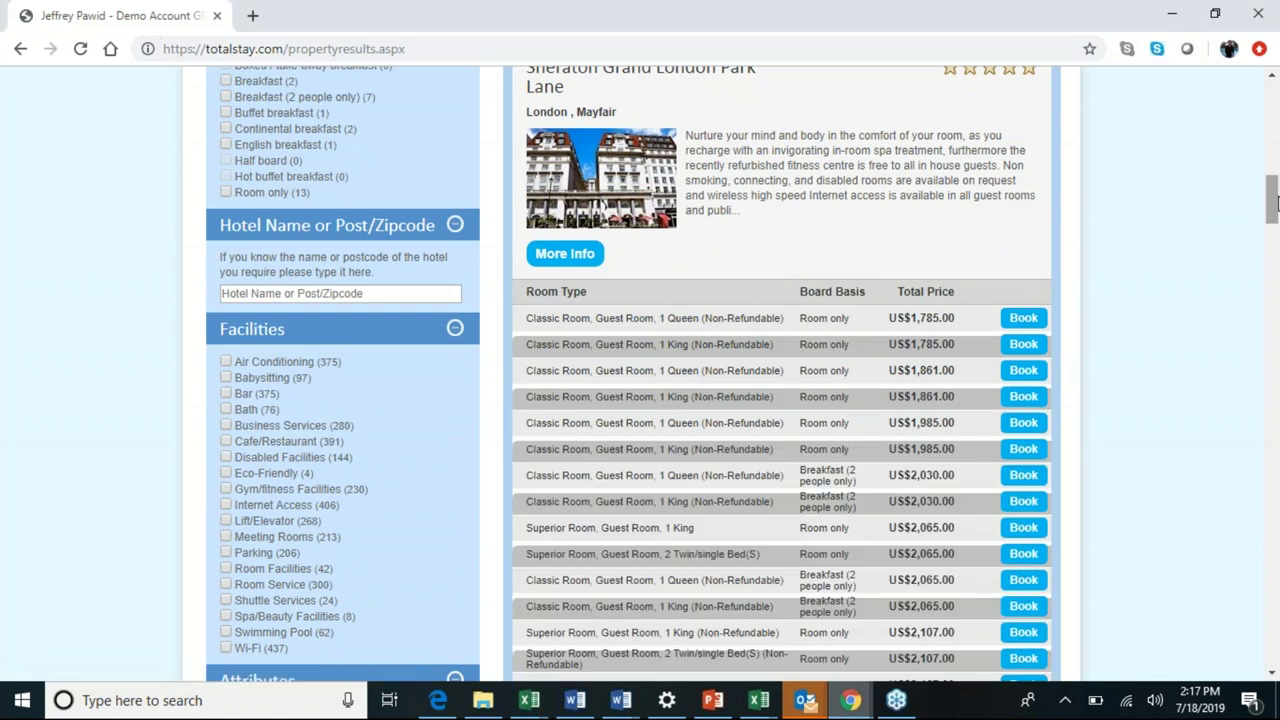
left_click_drag(1276, 203, 1276, 208)
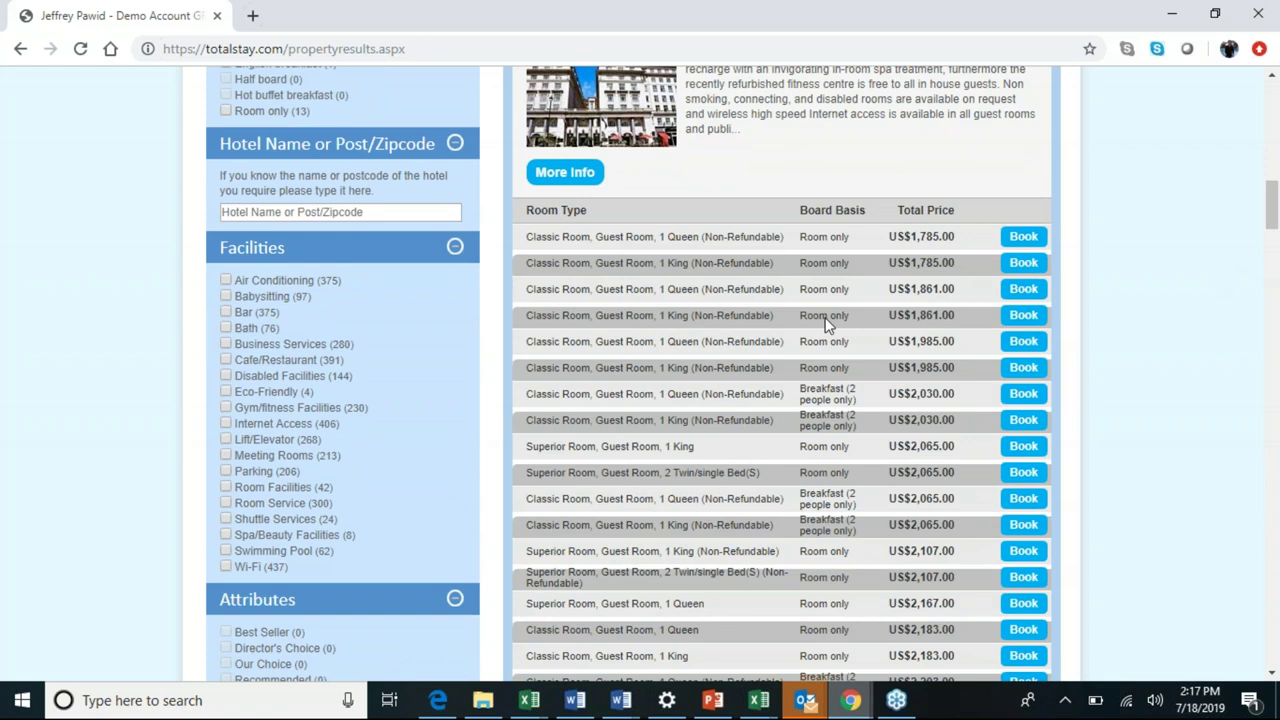
left_click_drag(1273, 220, 1273, 326)
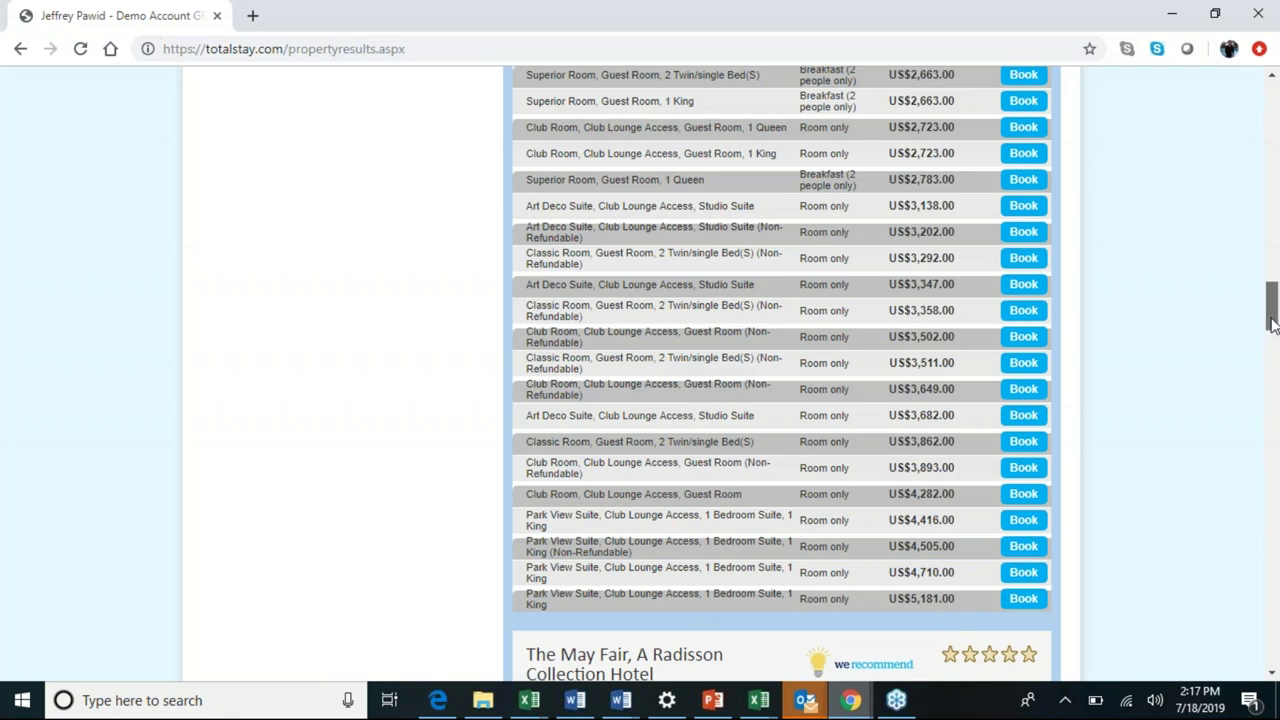
left_click_drag(1272, 323, 1275, 287)
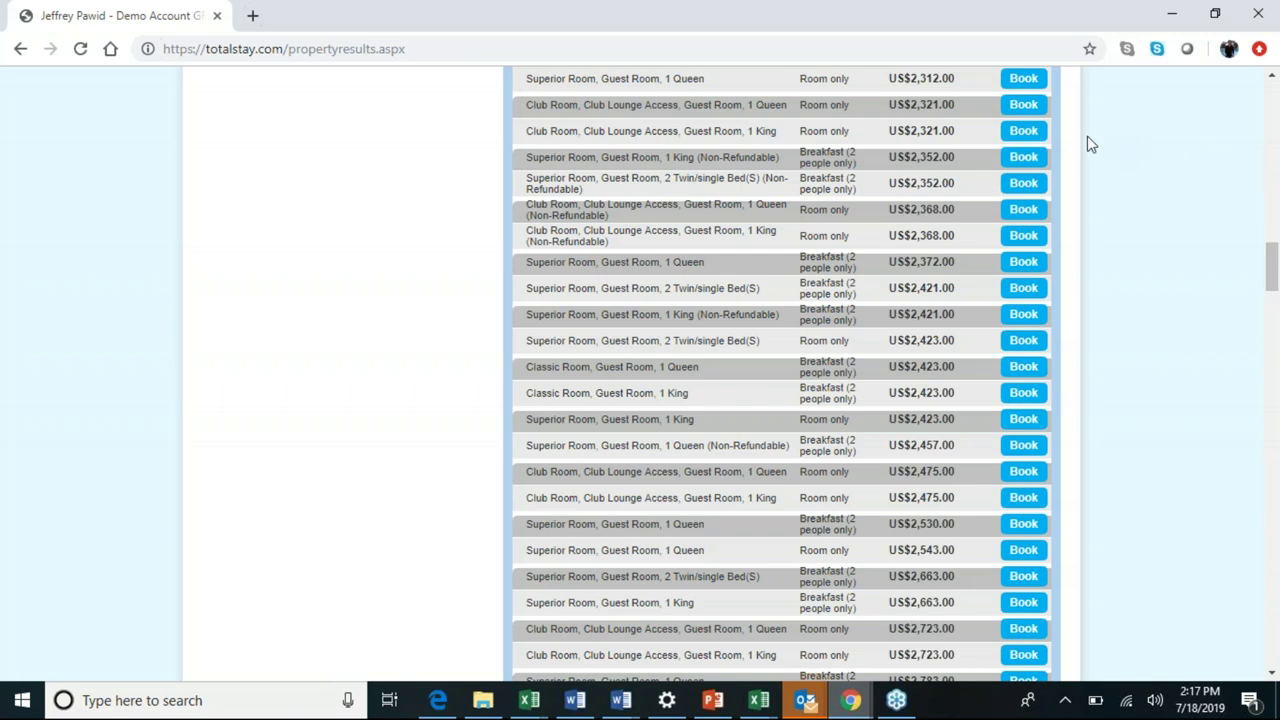
left_click(1021, 145)
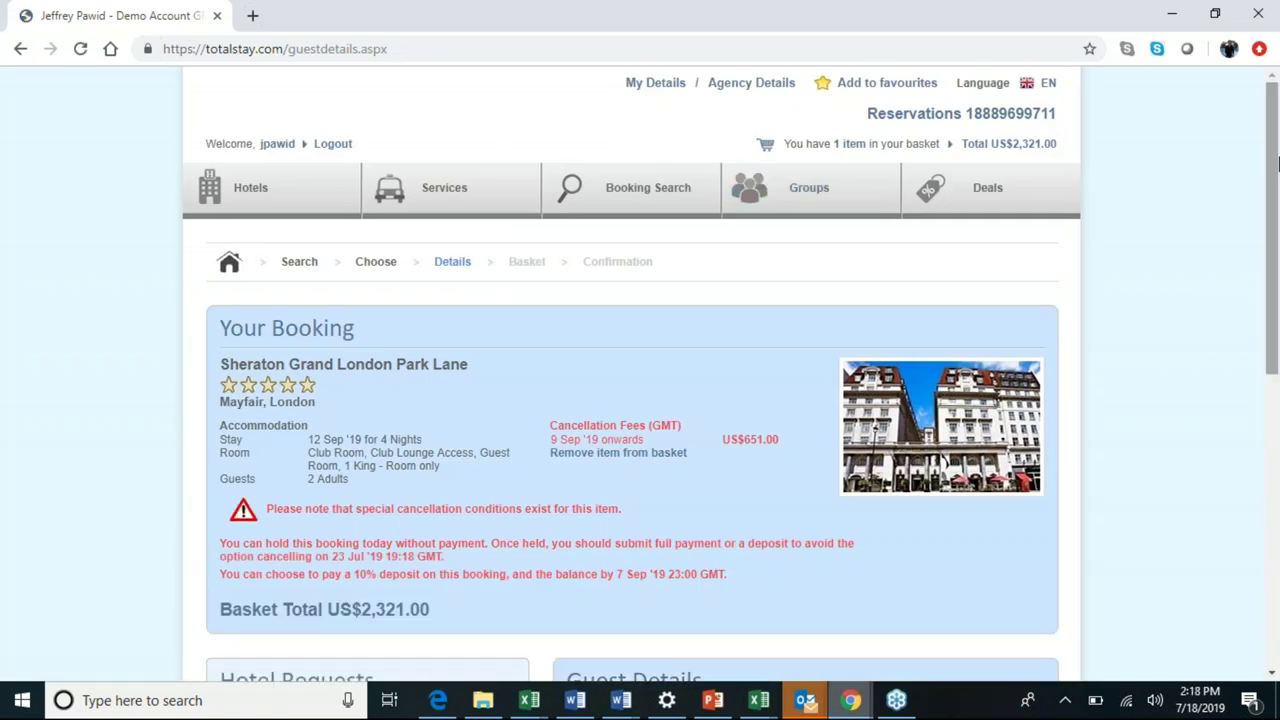
Review the Your Booking panel with its US$651.00 cancellation fee and 10% deposit option.
scroll(543, 318, "down", 1)
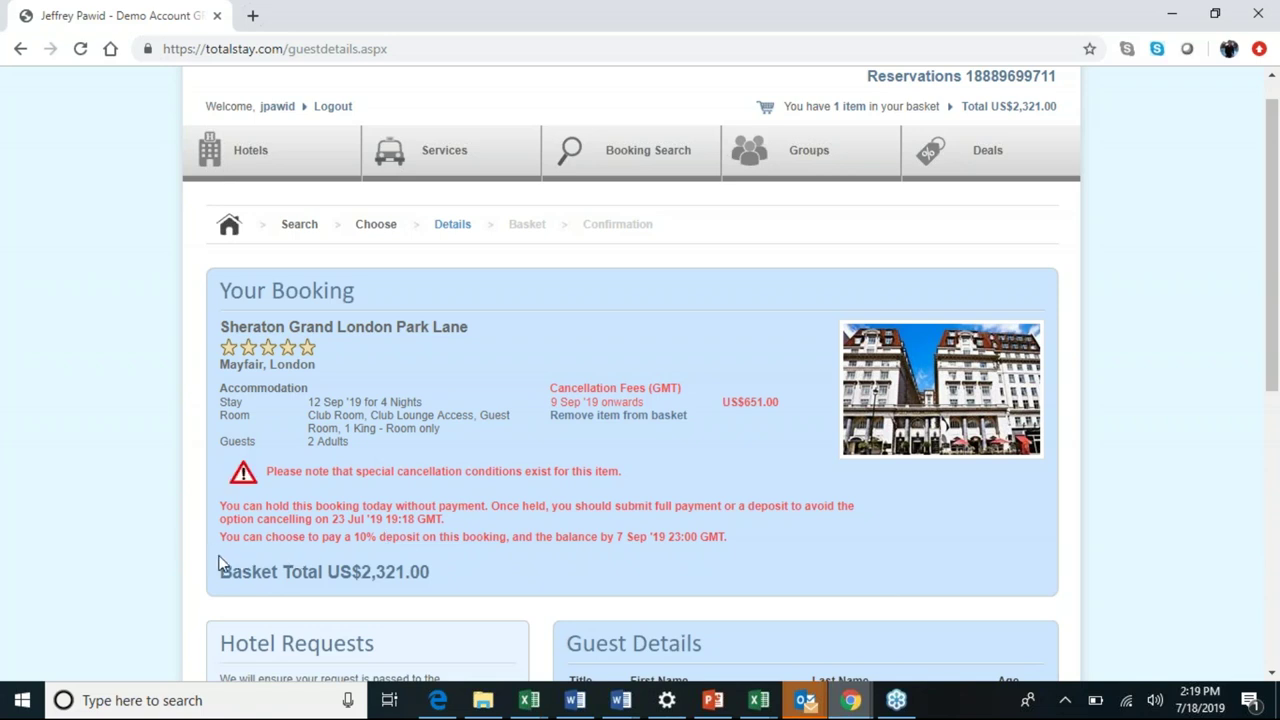
Highlight the 10% deposit sentence, balance due 7 Sep '19, and scroll to Guest Details.
left_click_drag(216, 540, 744, 540)
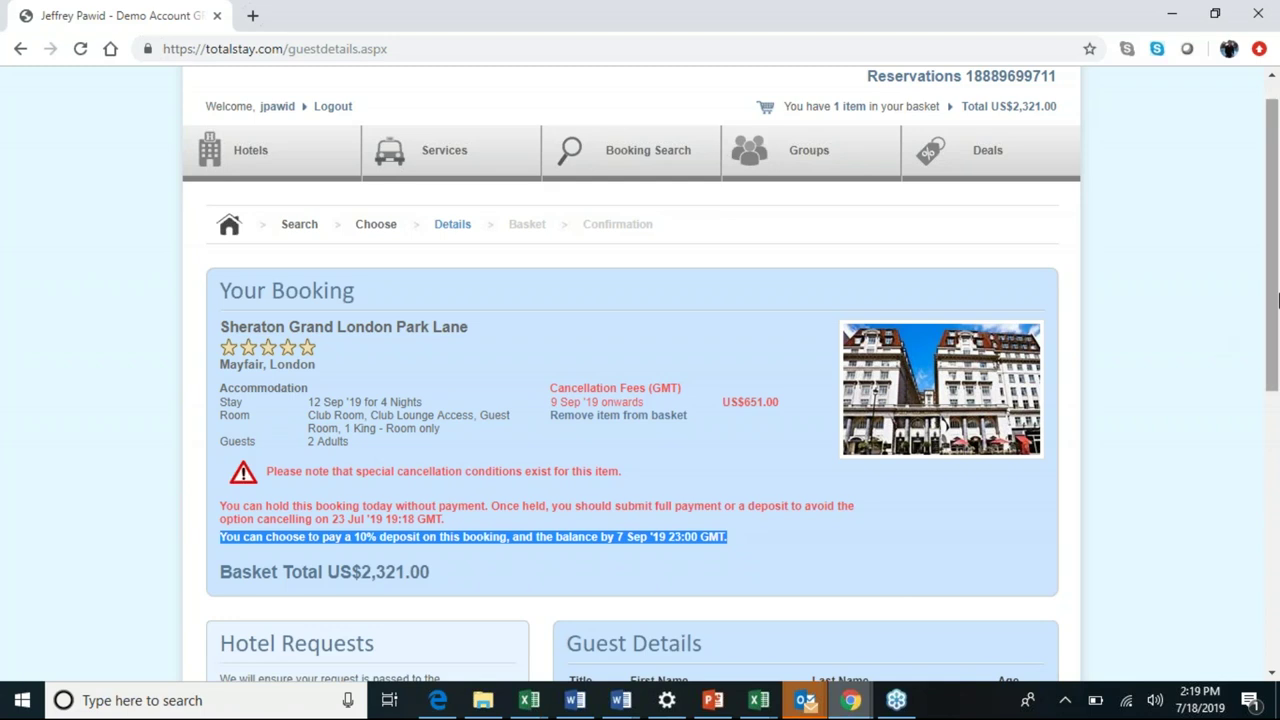
scroll(1277, 297, "down", 3)
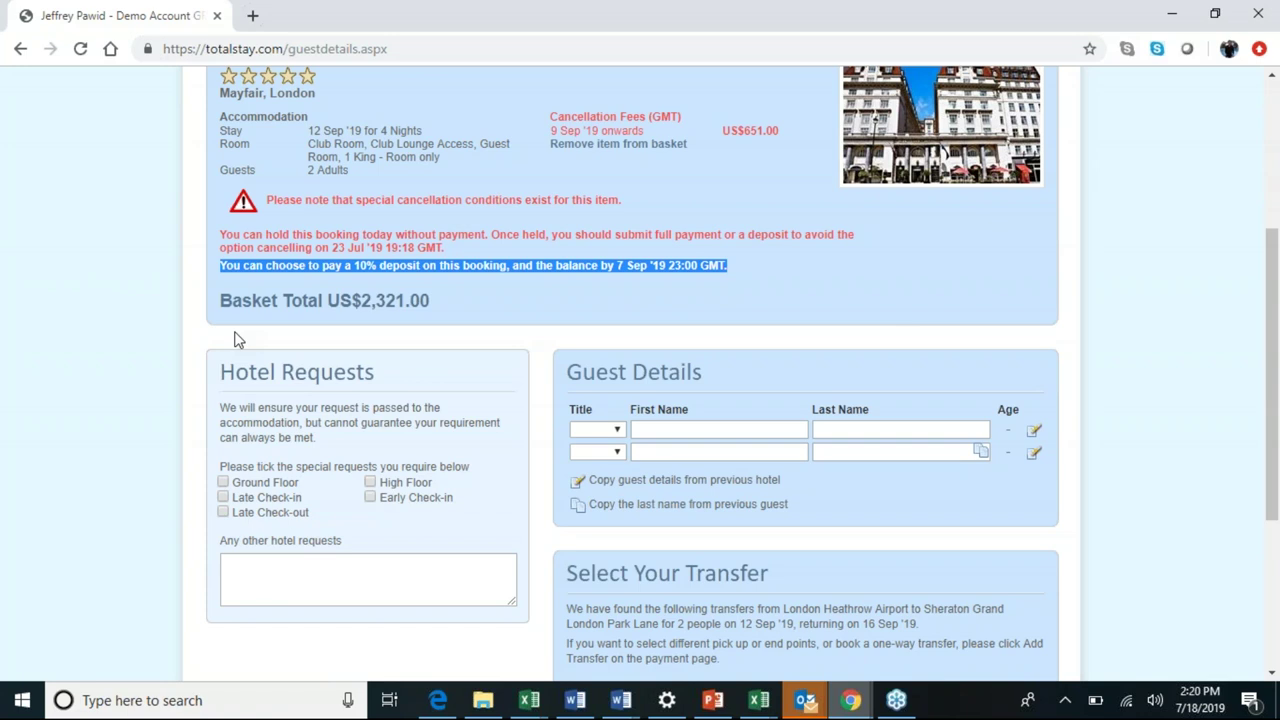
Give the first guest the title Mr with the suggested first and last names.
left_click(613, 438)
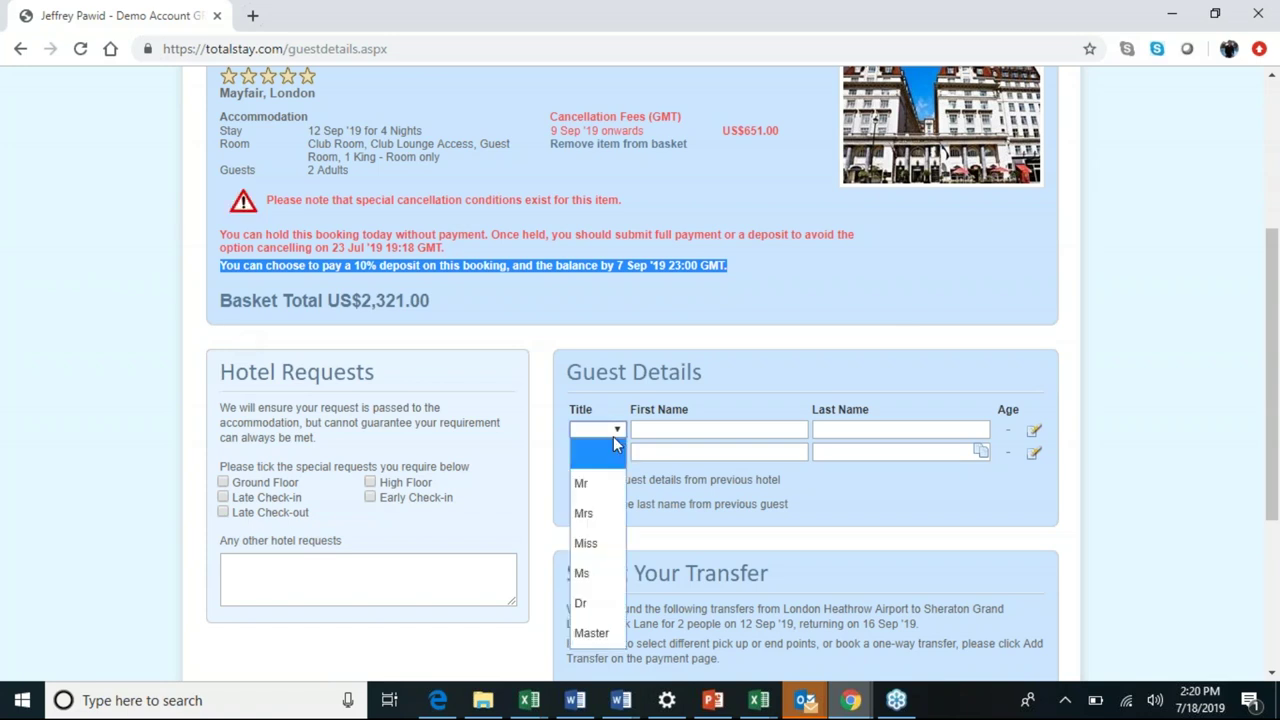
left_click(605, 490)
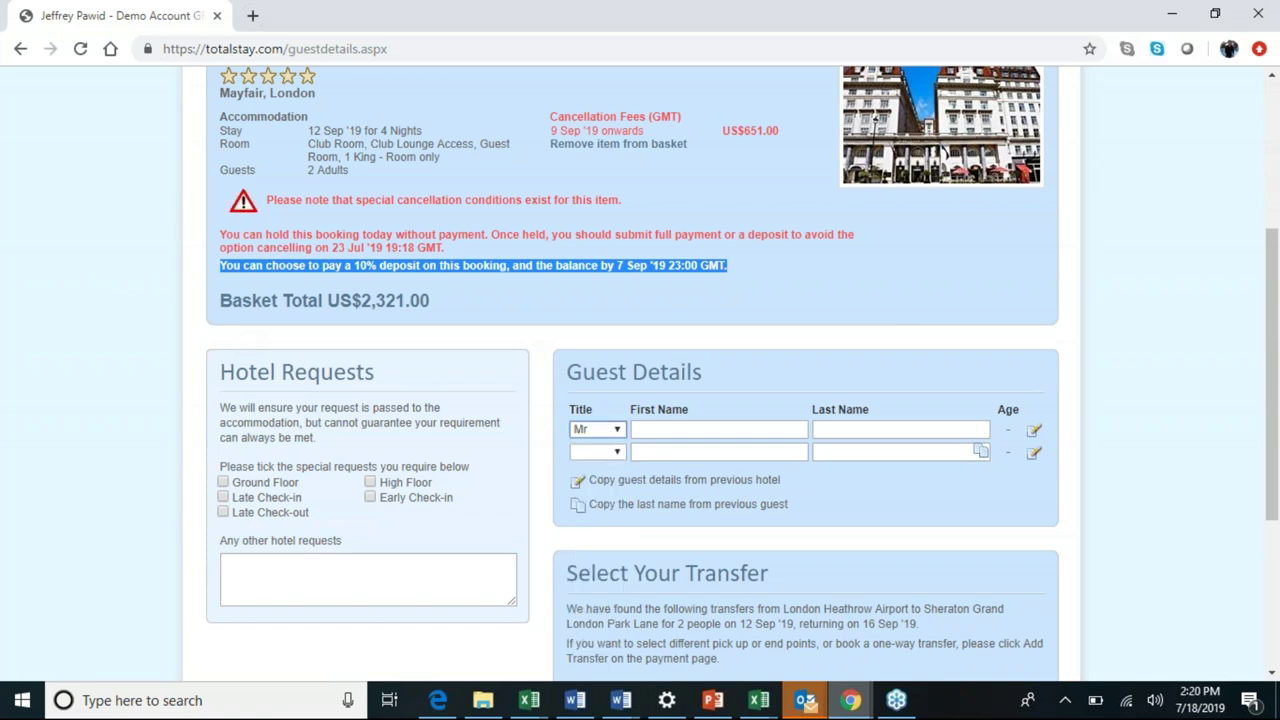
left_click(701, 432)
key("Down")
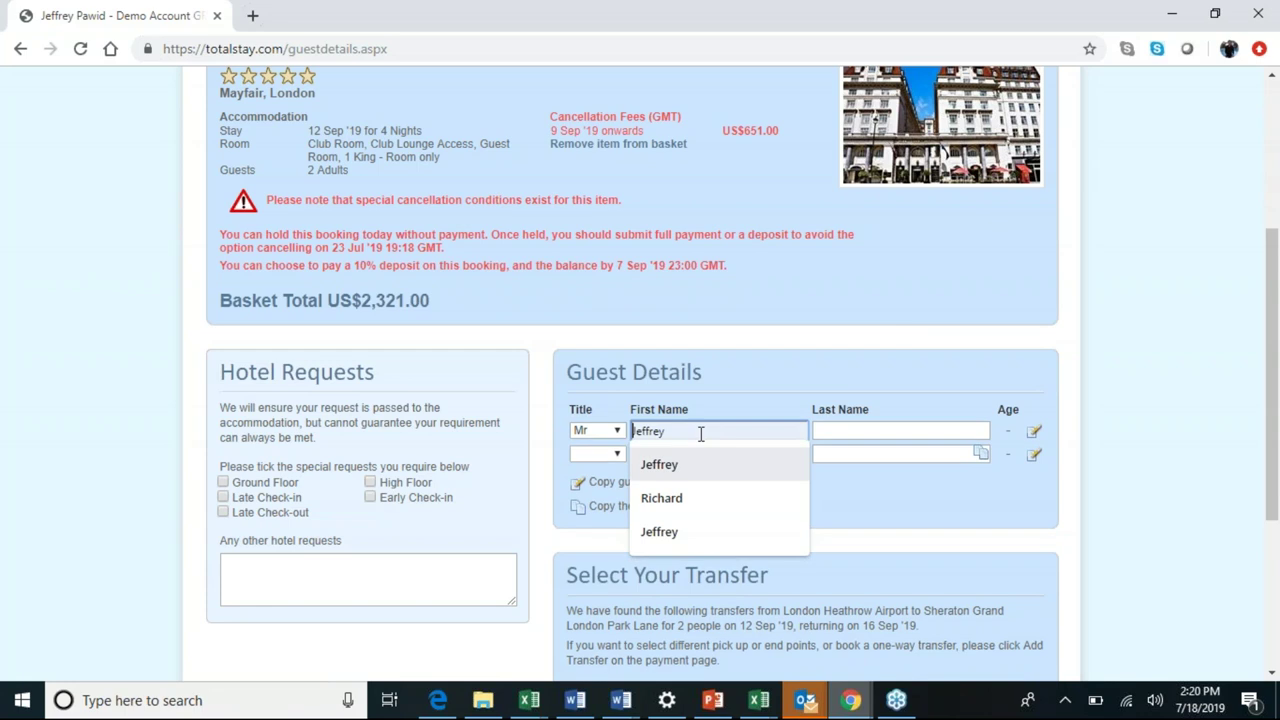
key("Tab")
type("P")
key("Down")
key("Tab")
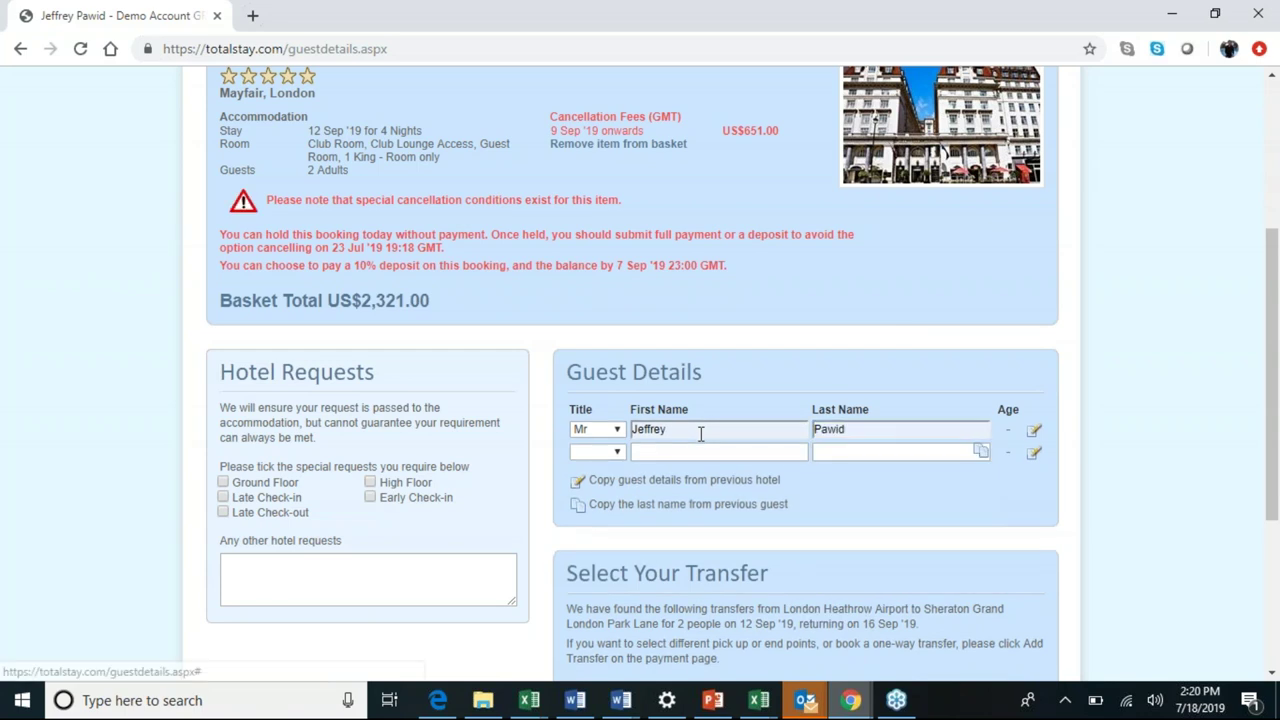
Set the second guest's title to Ms and fill in the suggested first and last names.
key("m")
key("s")
key("Tab")
type("Jenni")
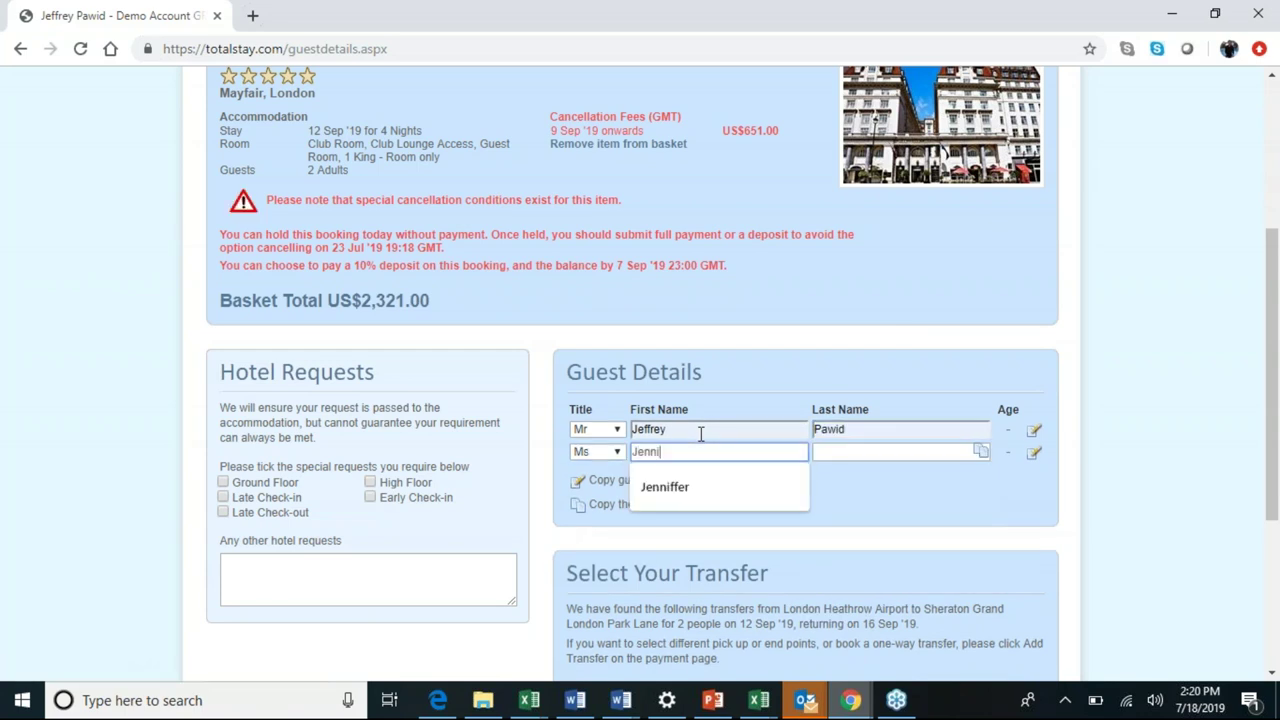
key("Down")
key("Tab")
type("Lawr")
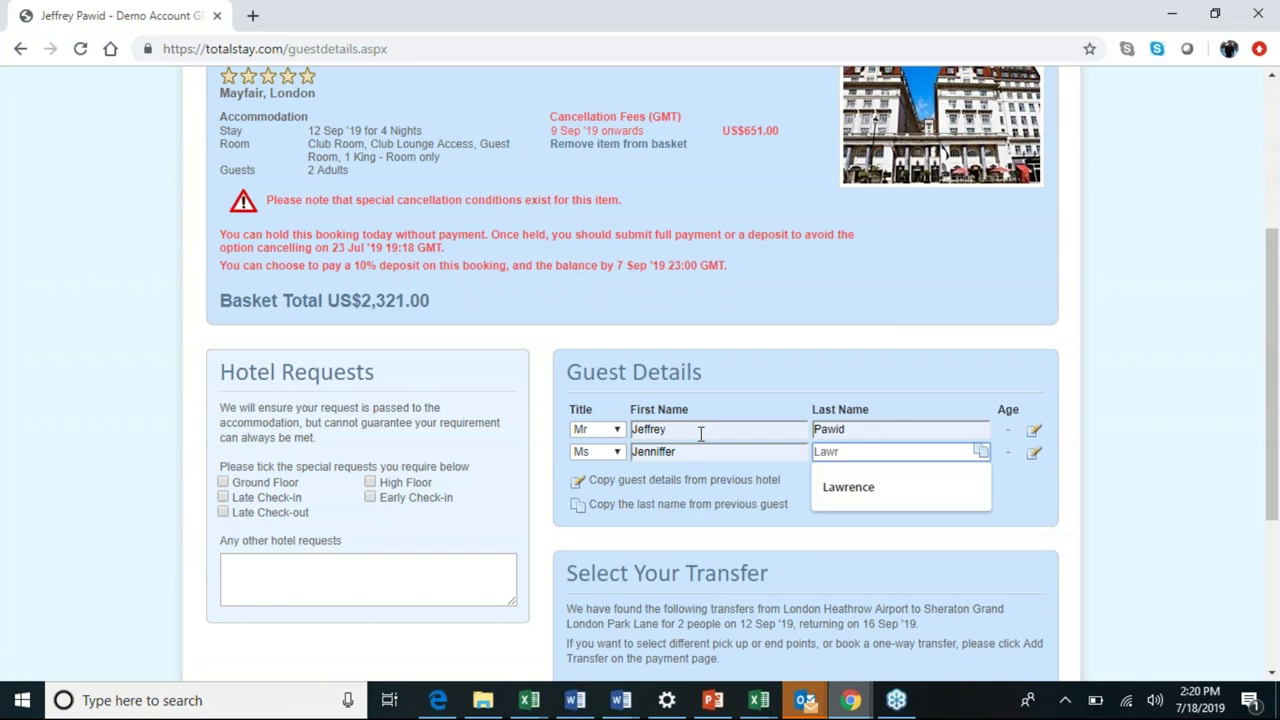
key("Down")
key("Tab")
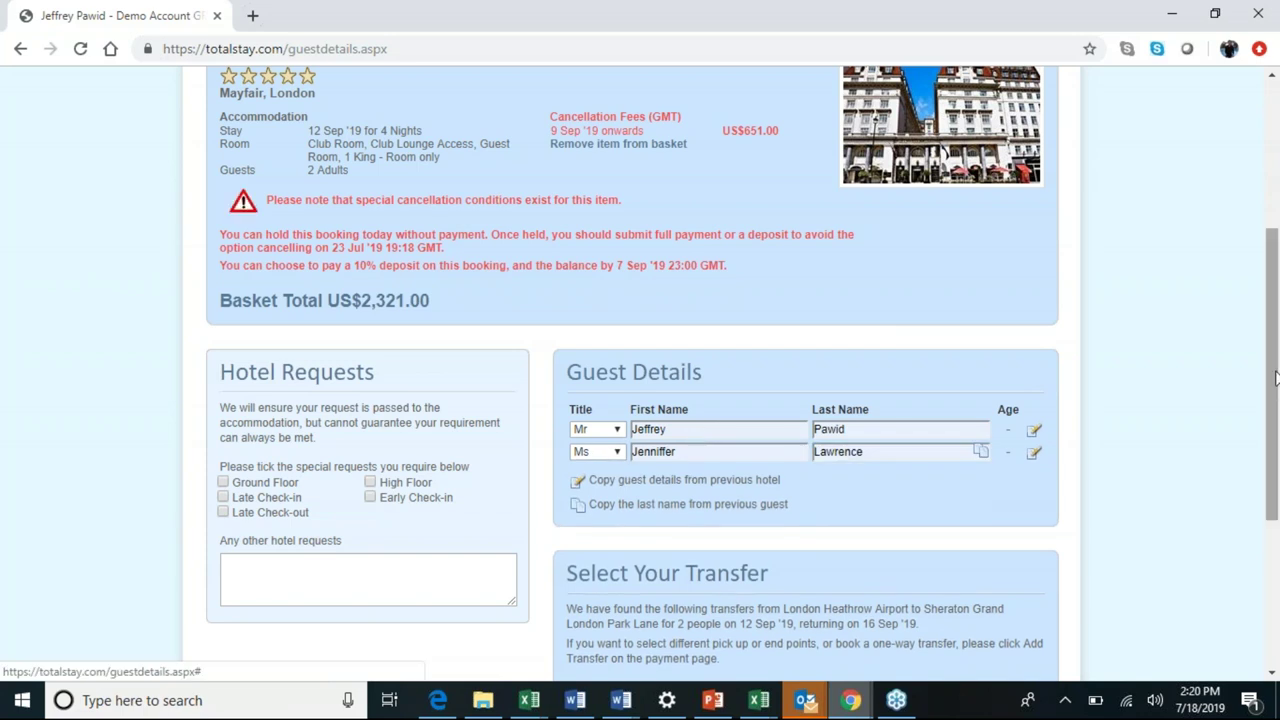
left_click_drag(1276, 378, 1268, 452)
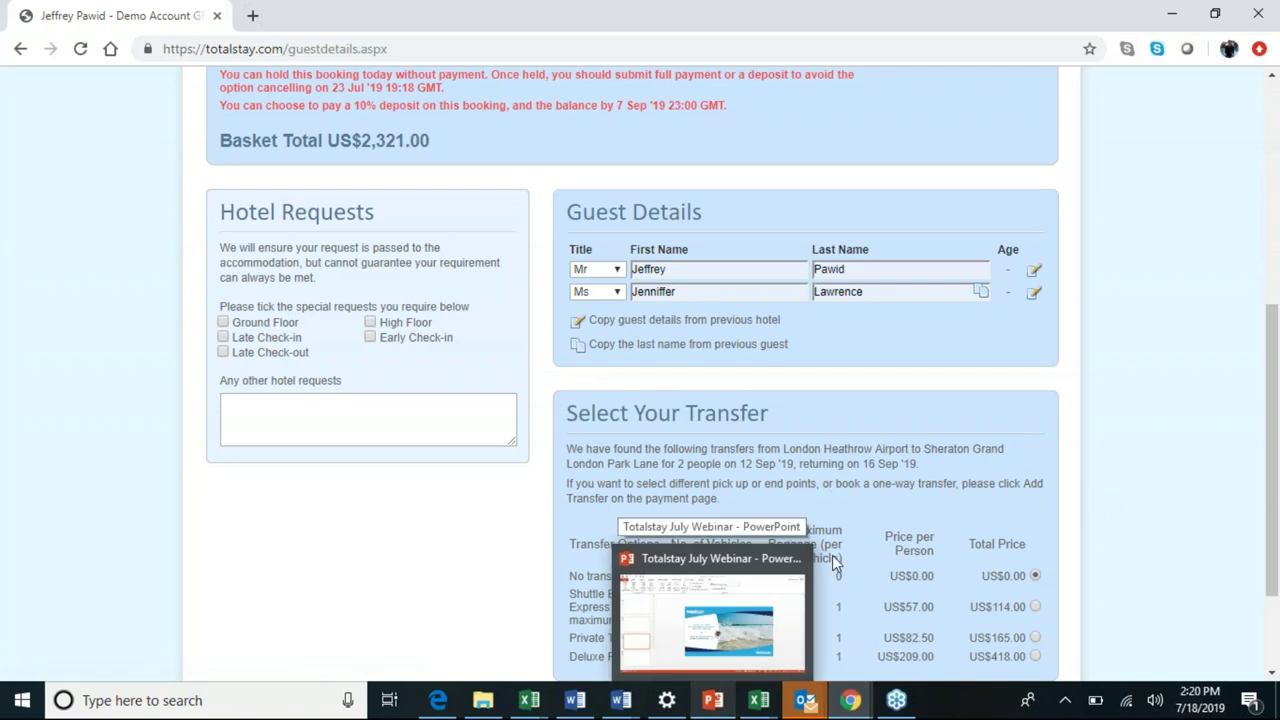
left_click(722, 666)
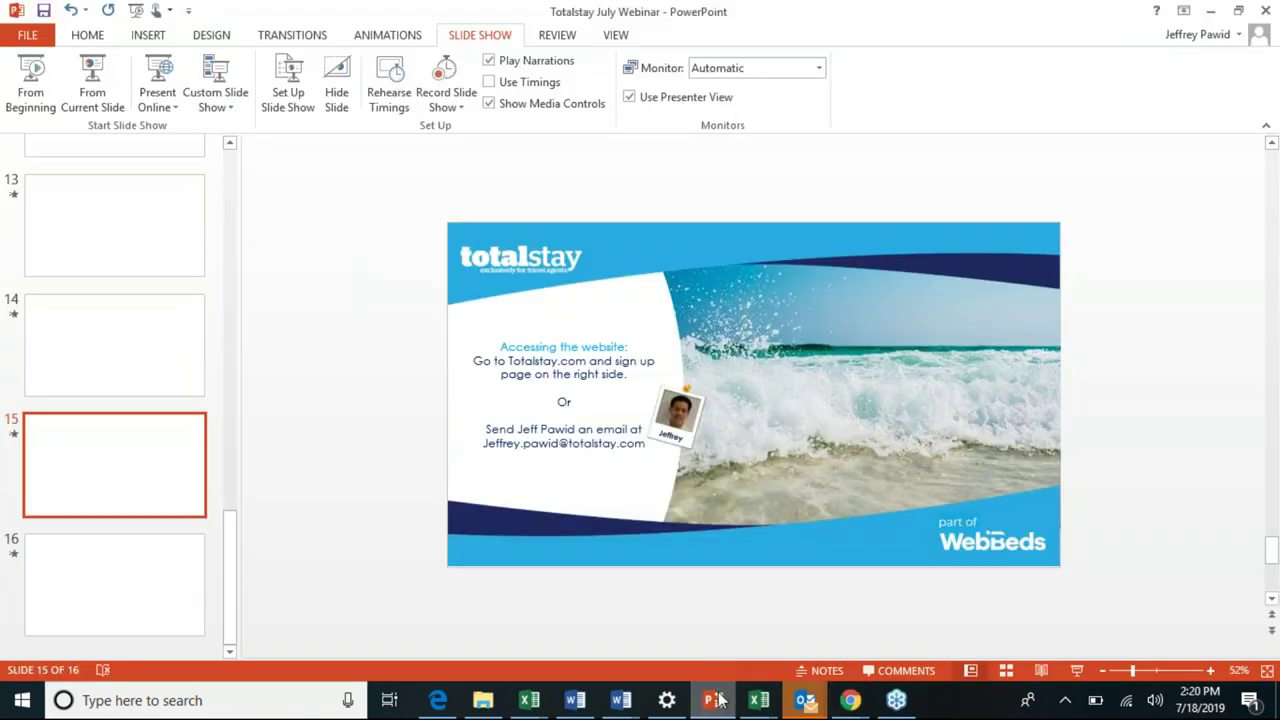
left_click(718, 698)
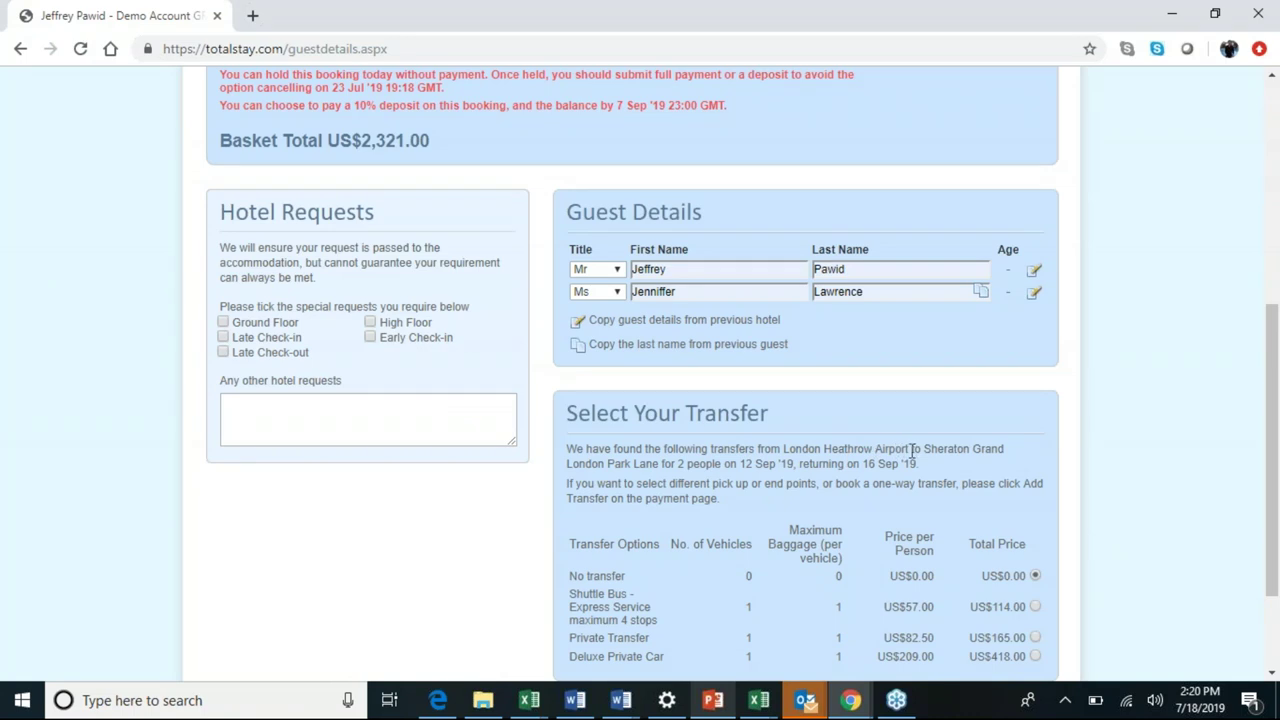
Highlight London Heathrow Airport as the pick-up point and scroll to the transfer options table.
left_click_drag(909, 450, 786, 447)
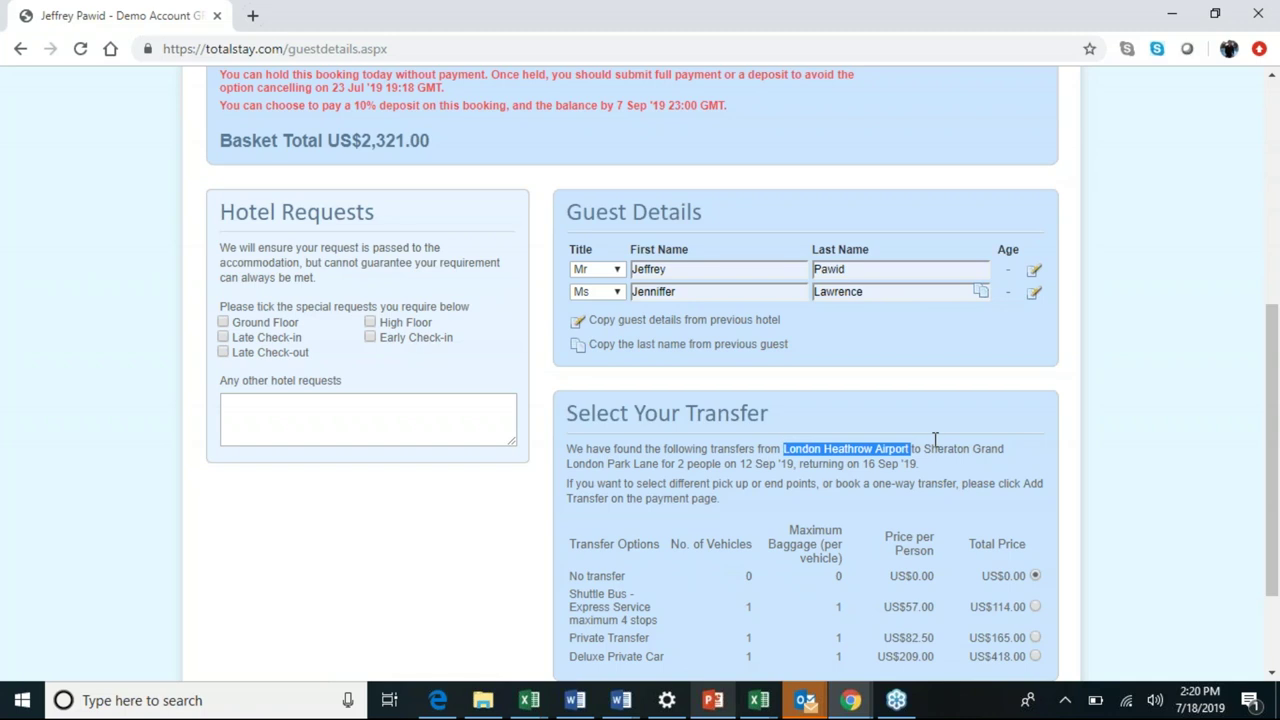
left_click_drag(1275, 435, 1275, 473)
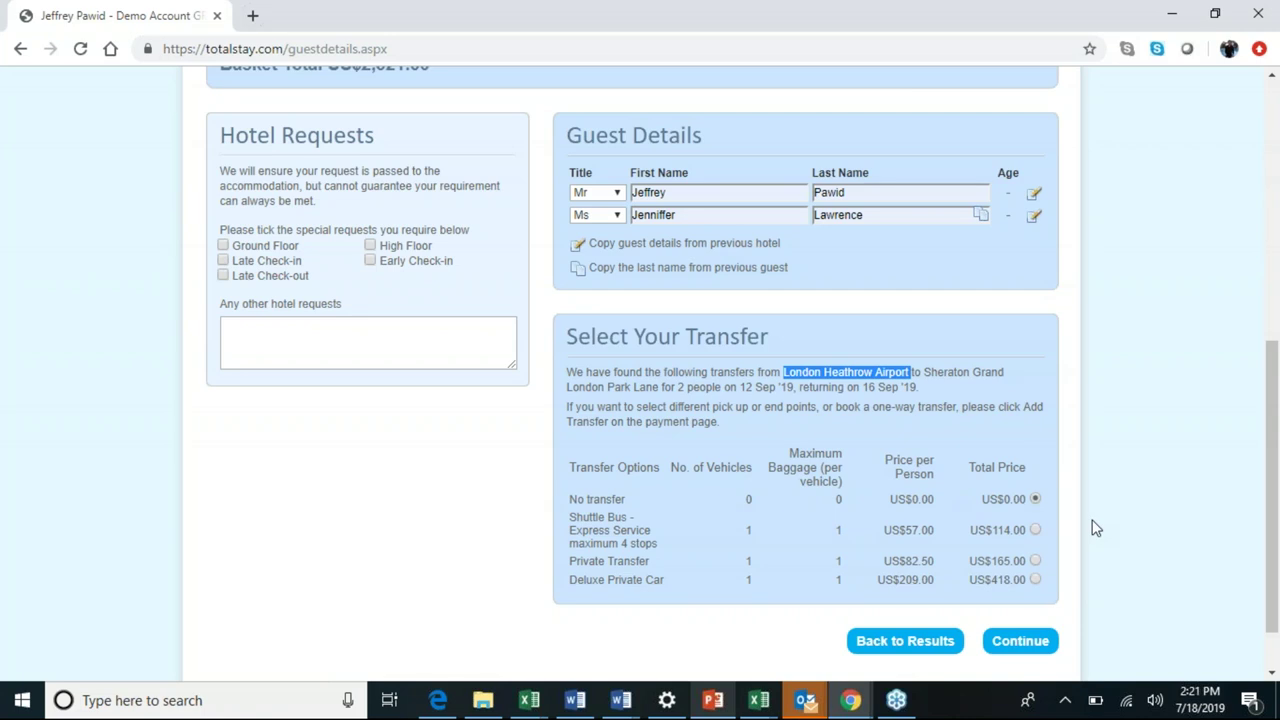
Continue to the payment page and highlight the full US$2,321.00 payment amount.
left_click(1020, 642)
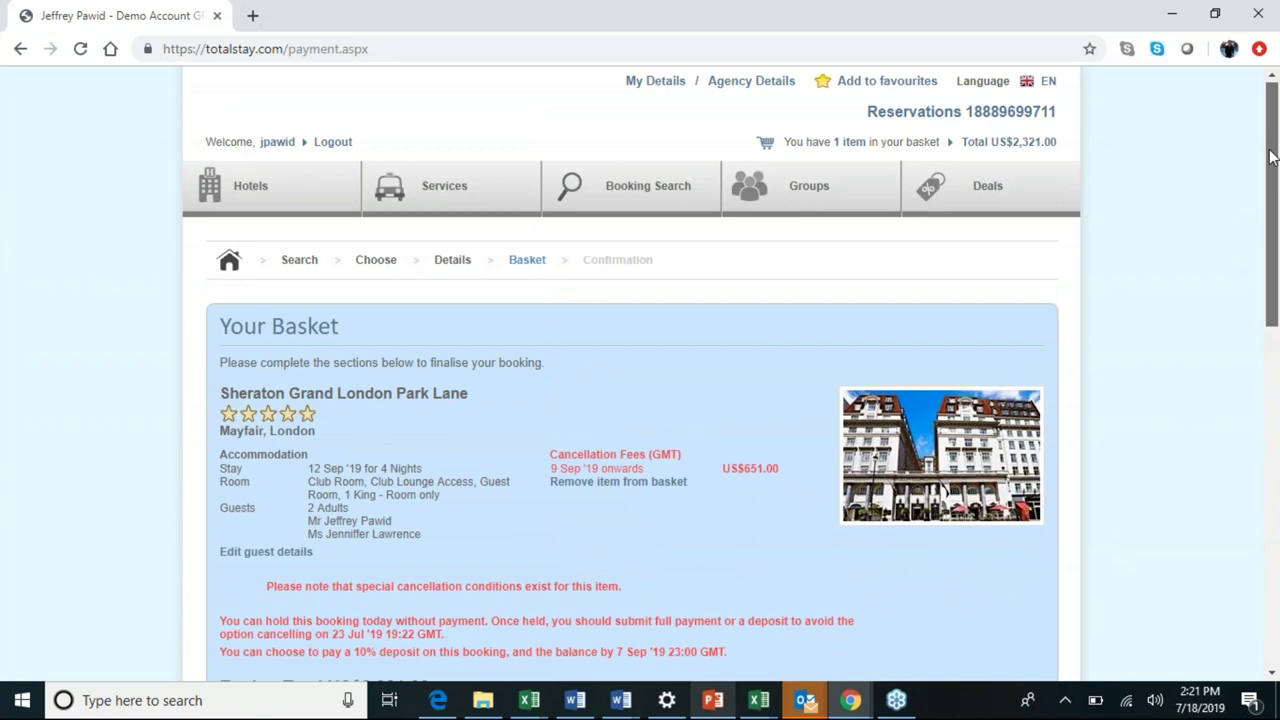
scroll(344, 230, "down", 1)
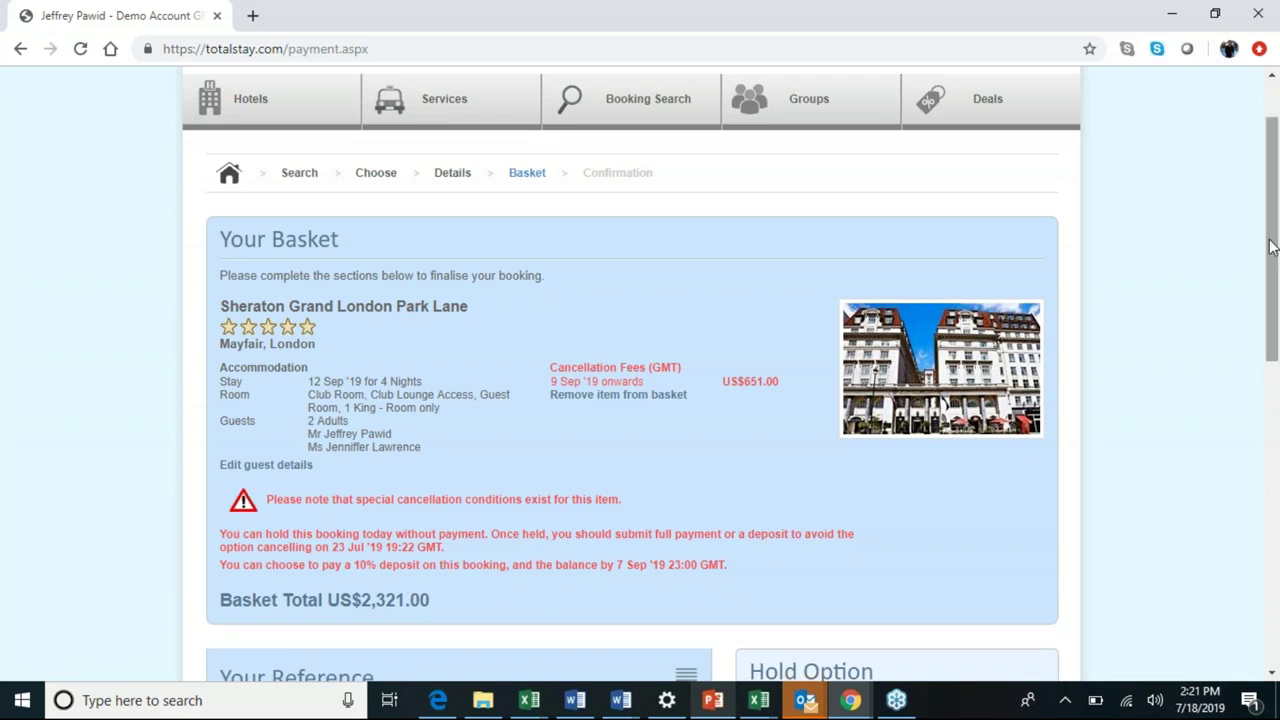
left_click_drag(1272, 247, 1009, 346)
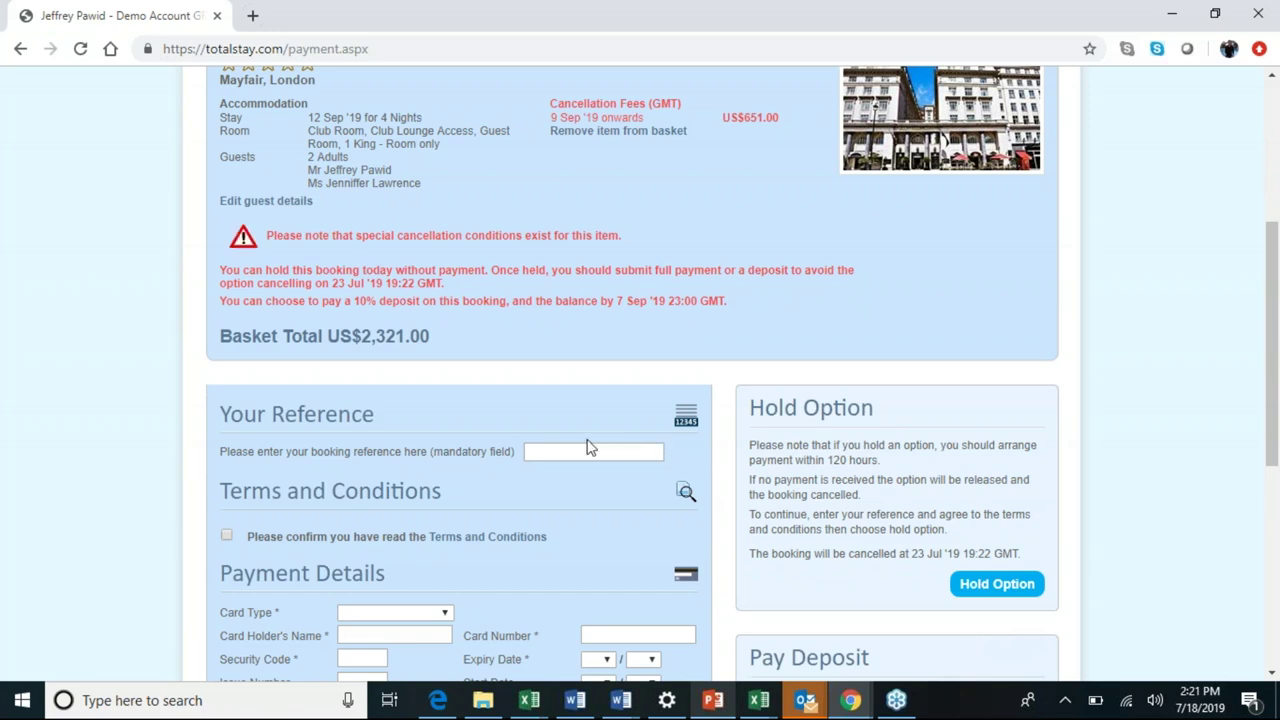
left_click_drag(1263, 394, 1263, 450)
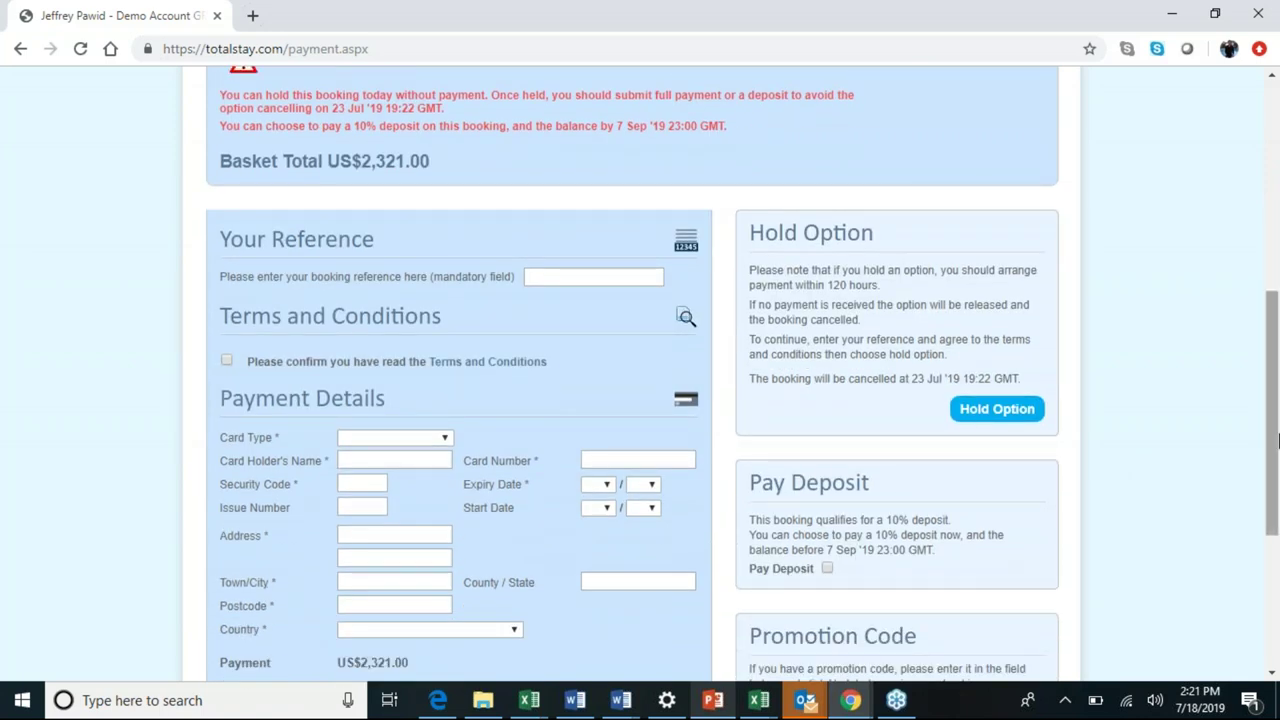
scroll(1277, 440, "down", 1)
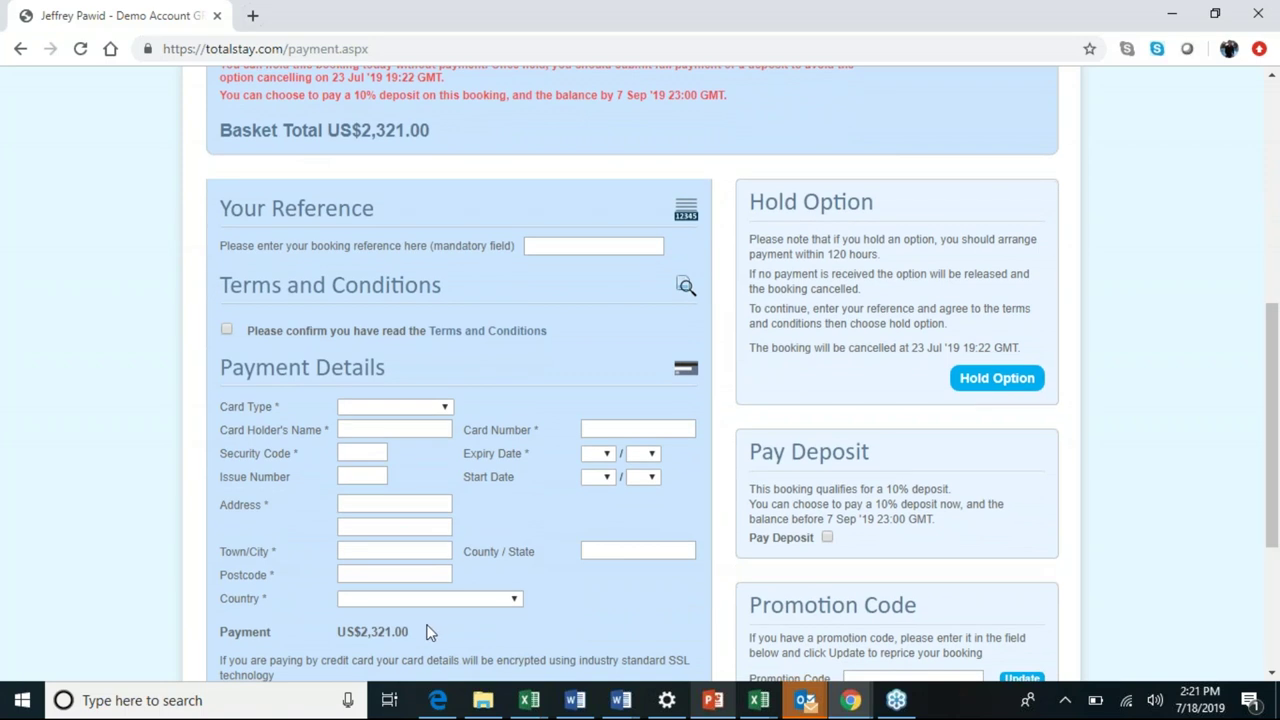
left_click_drag(410, 634, 336, 633)
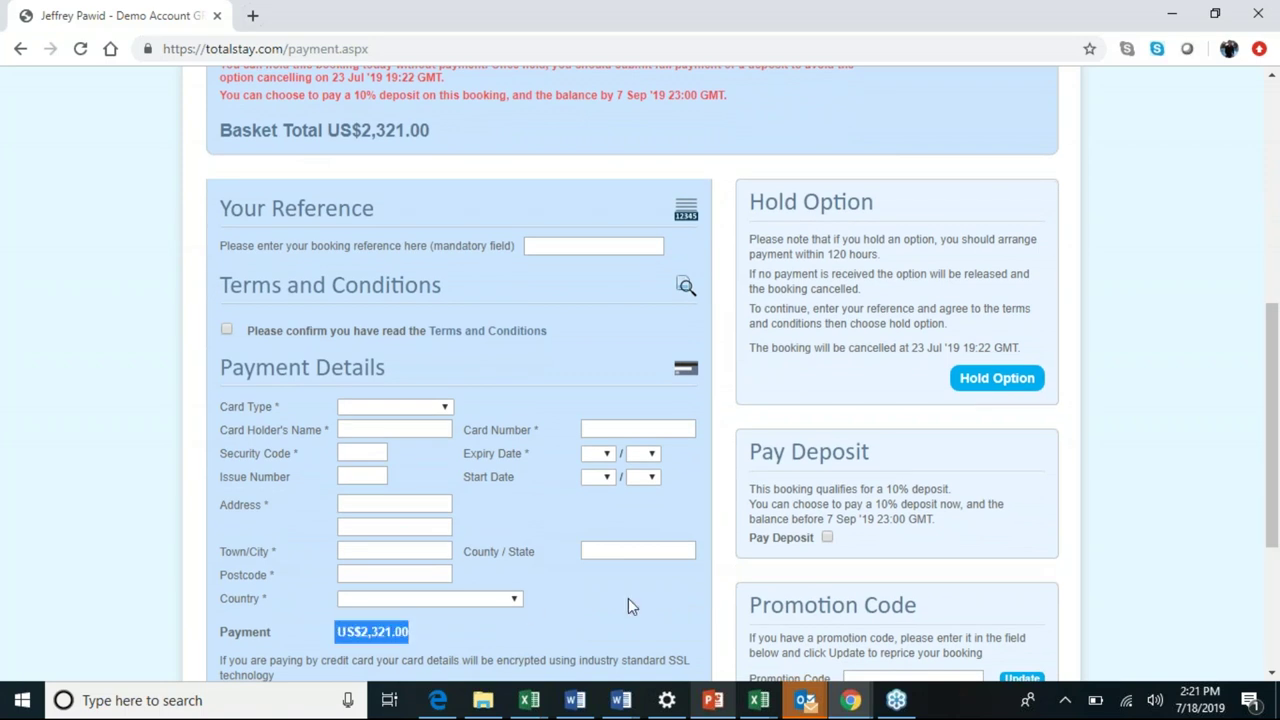
Tick the 10% deposit so payment drops to US$232.10, then start typing reference 'JP Demo'.
left_click(827, 539)
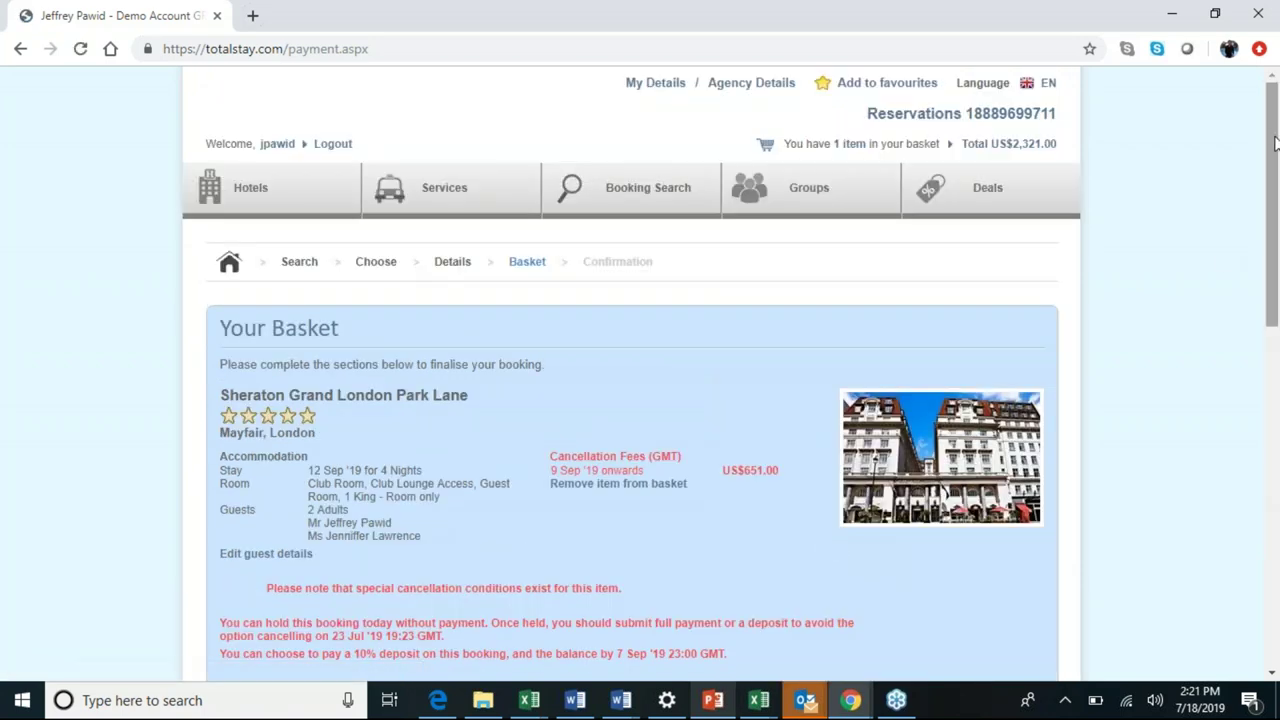
left_click_drag(1273, 143, 1273, 386)
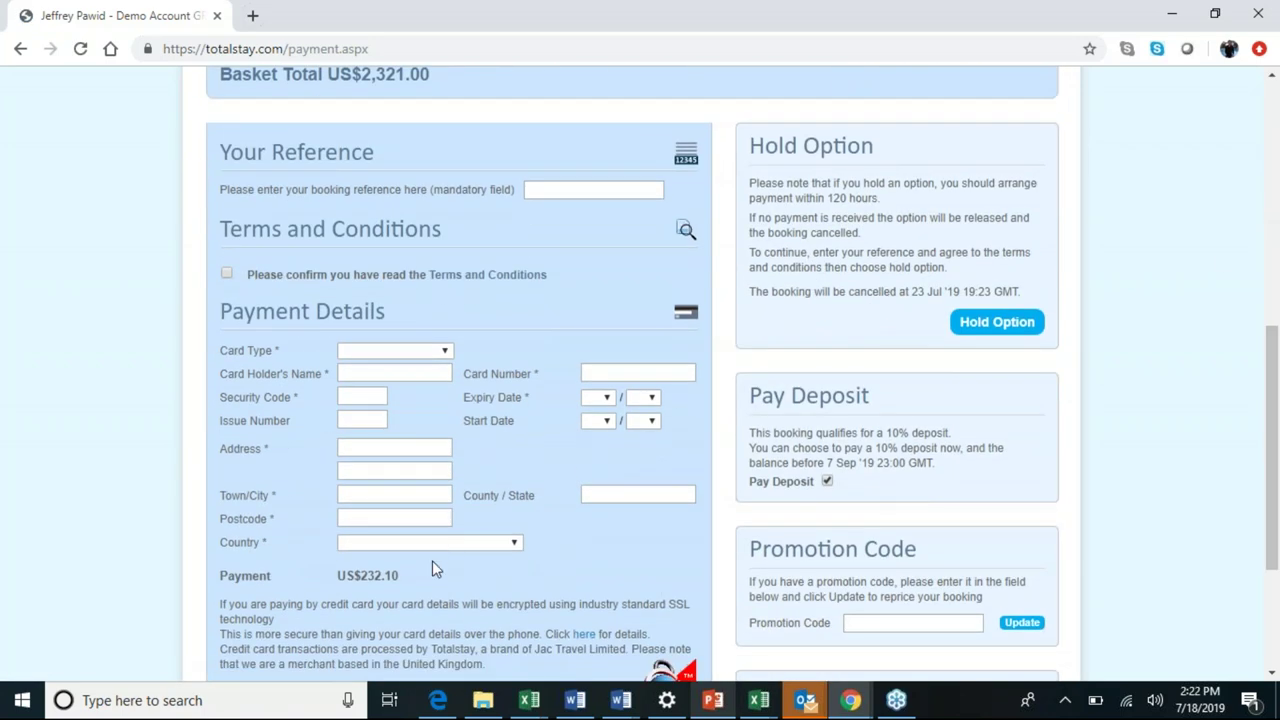
left_click_drag(400, 576, 353, 576)
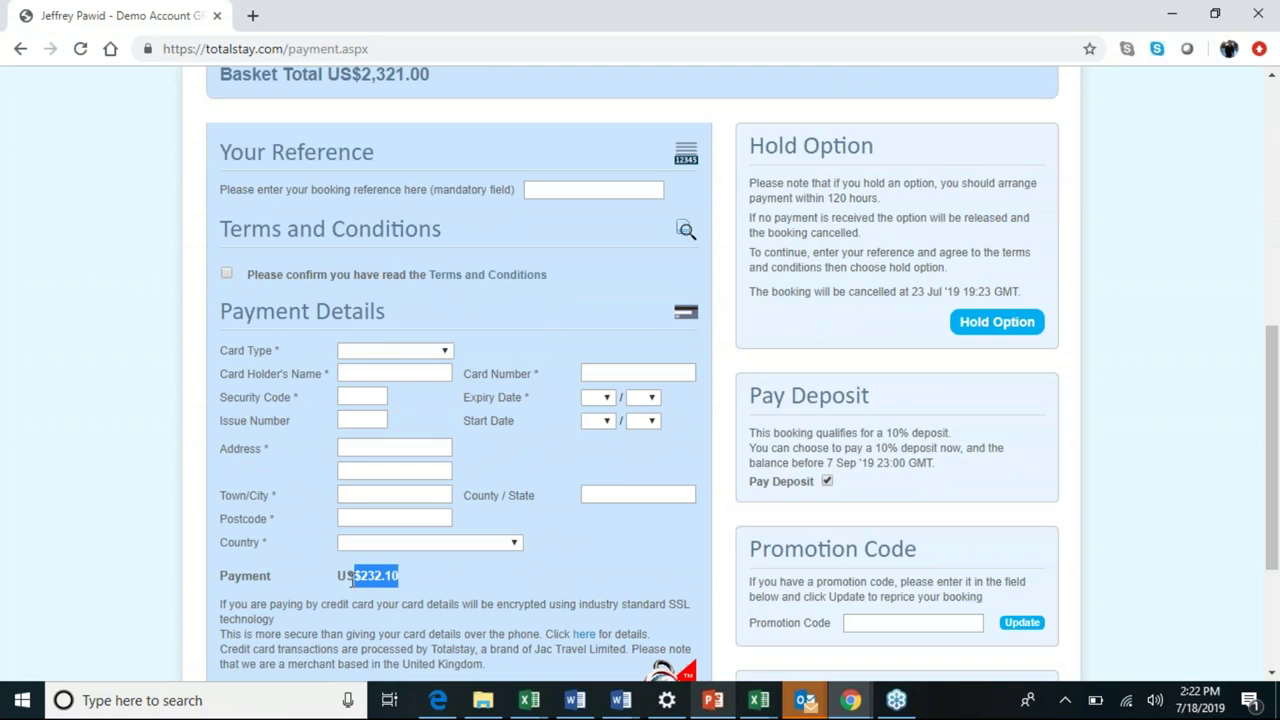
left_click_drag(1274, 343, 1275, 311)
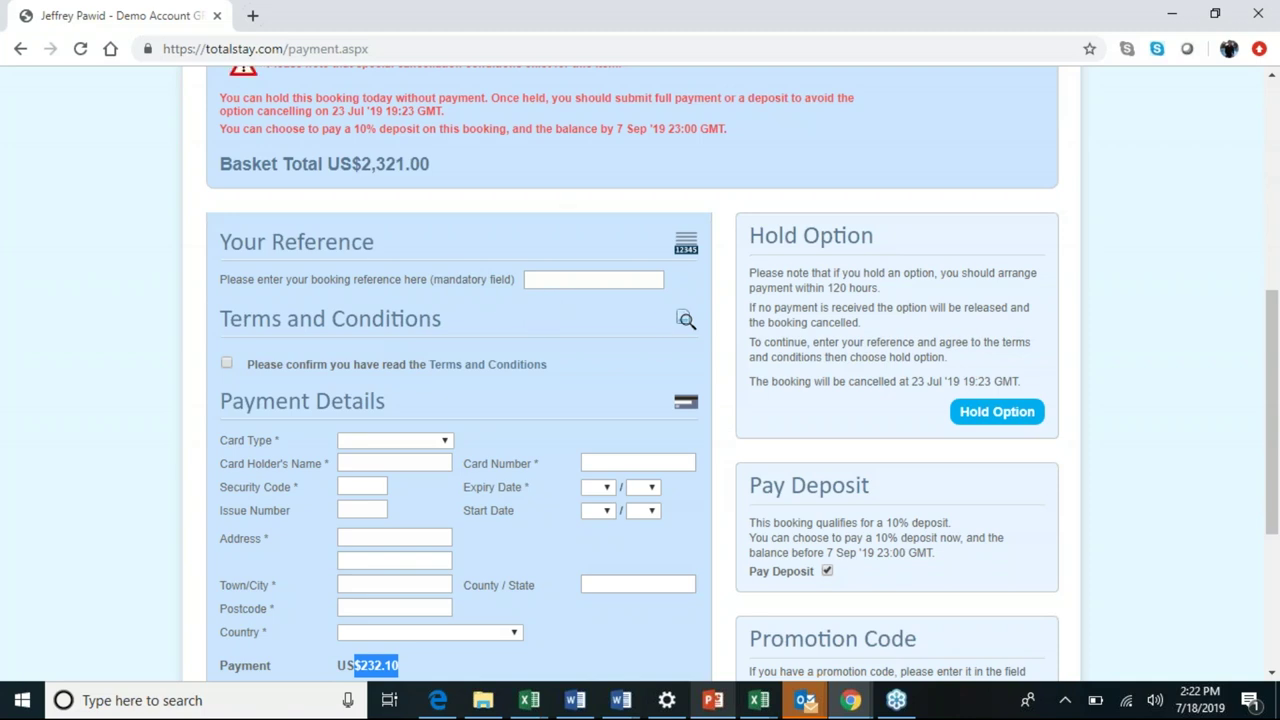
left_click(593, 279)
type("JP Demo")
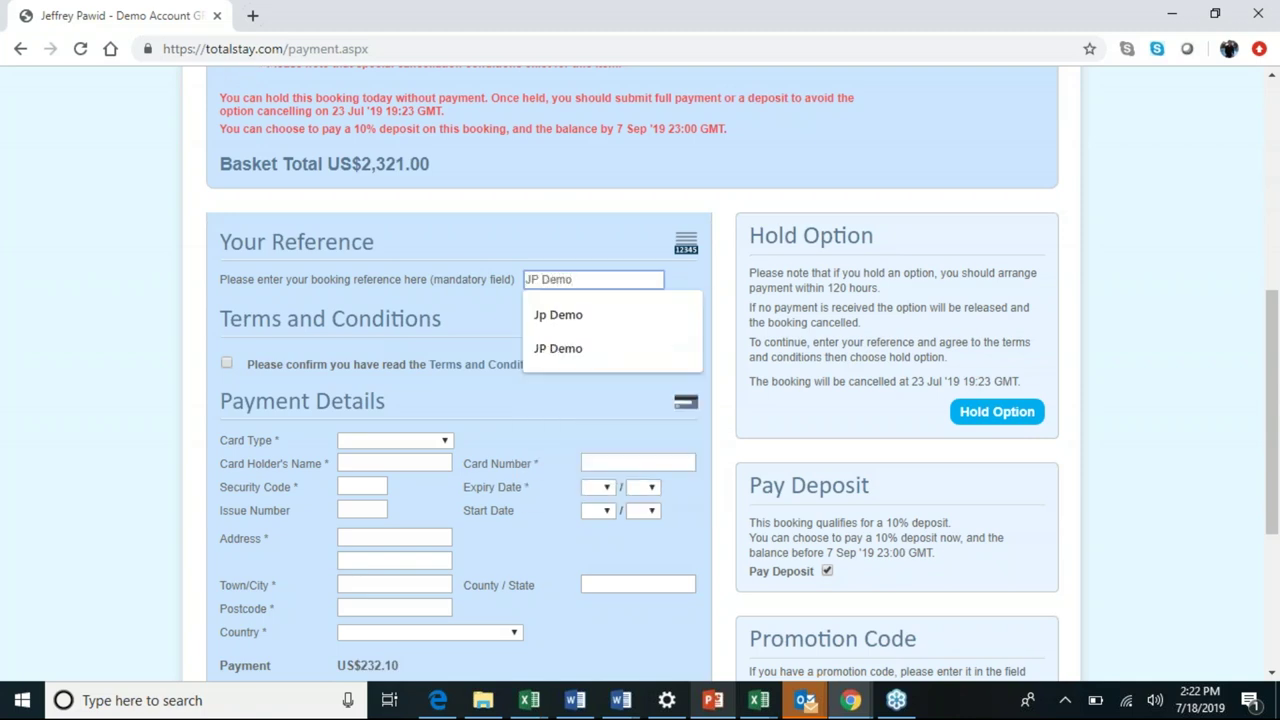
Accept 'JP Demo' as the reference, agree to the Terms and Conditions, and complete the booking.
key("Tab")
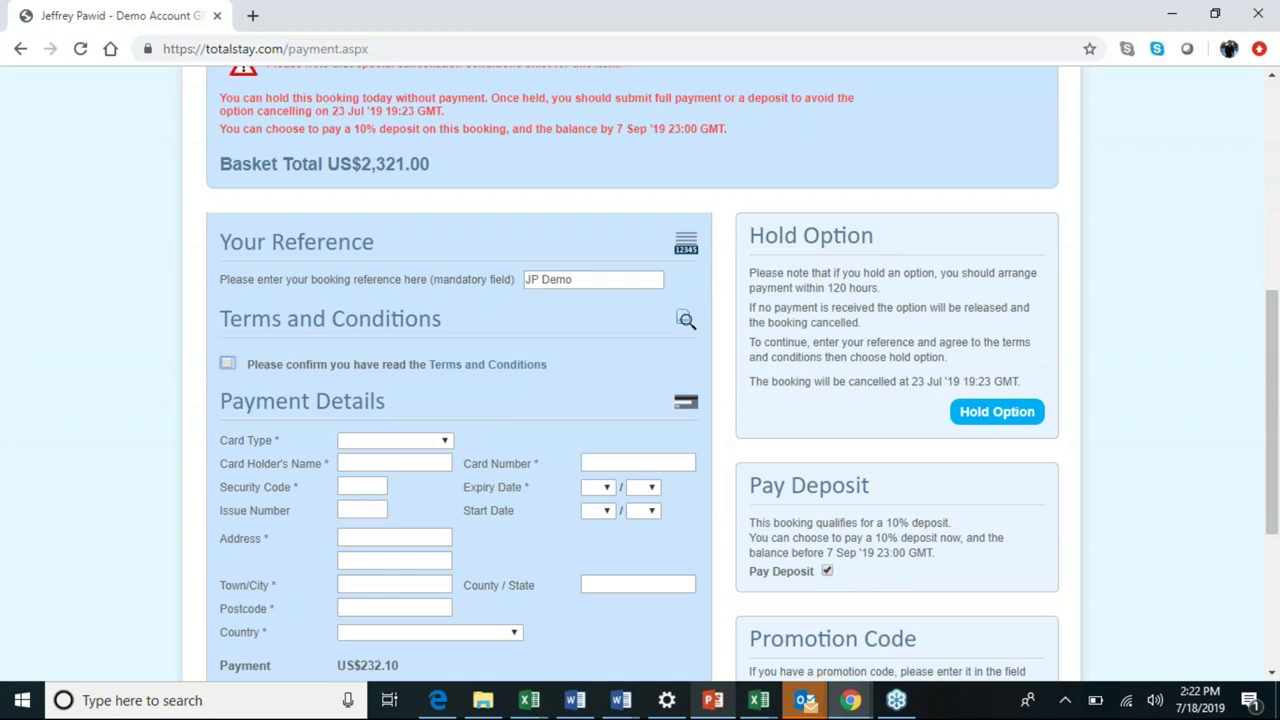
left_click(227, 364)
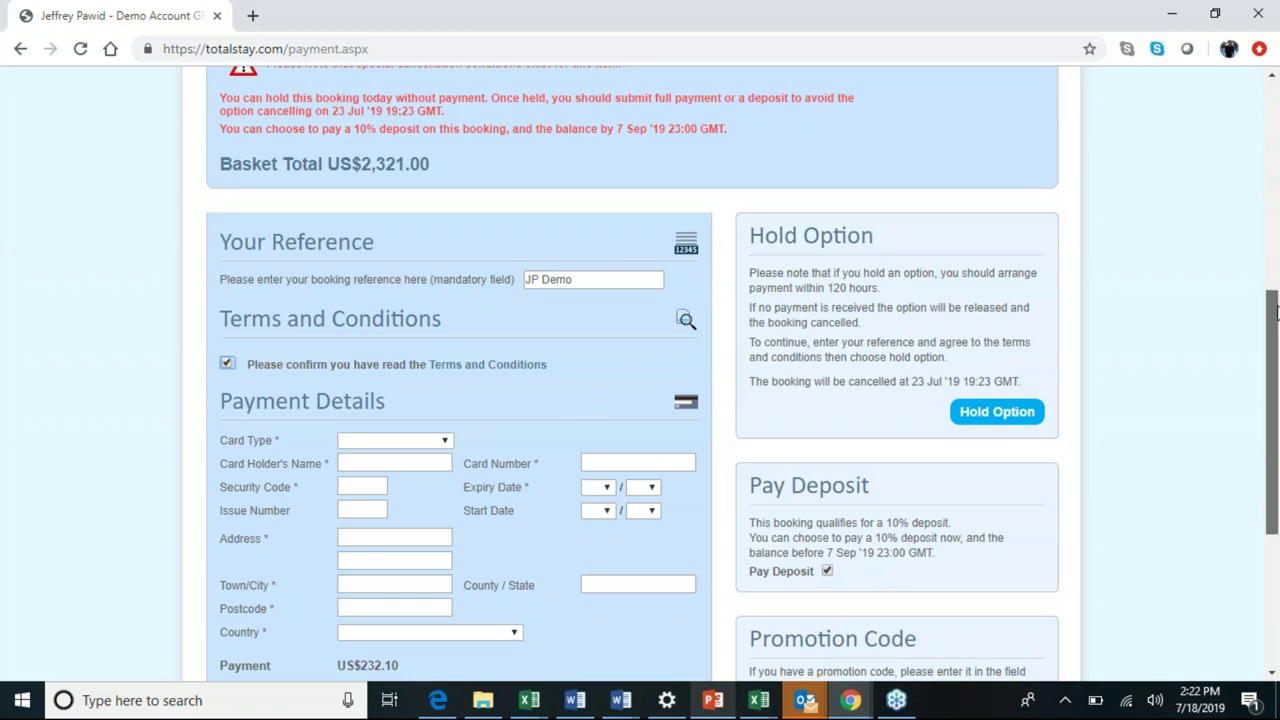
left_click_drag(1275, 318, 1263, 430)
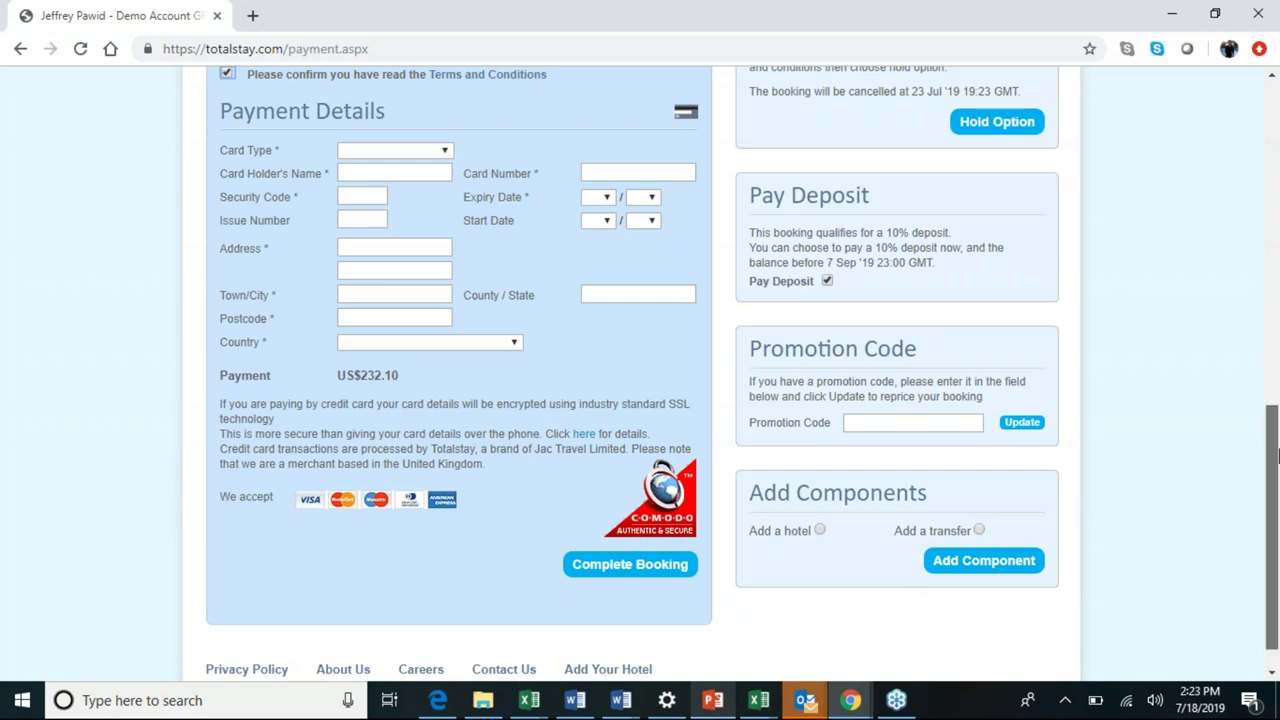
scroll(1109, 234, "up", 1)
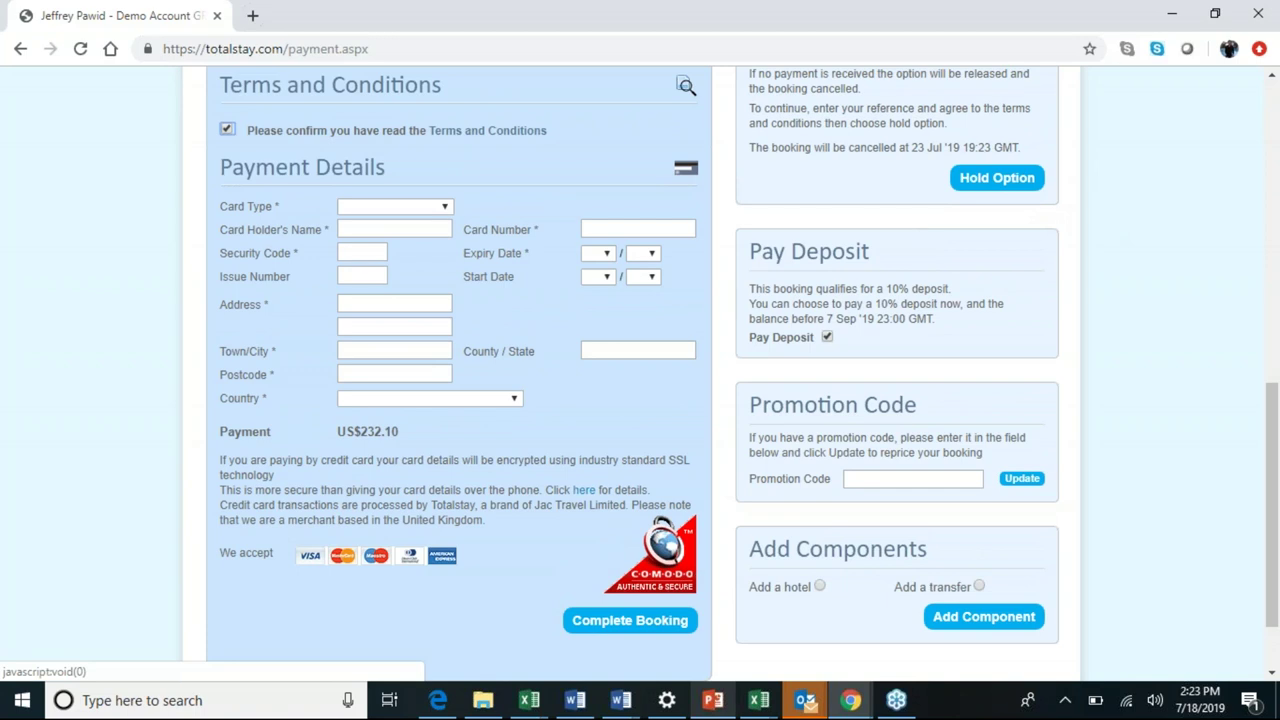
left_click(630, 620)
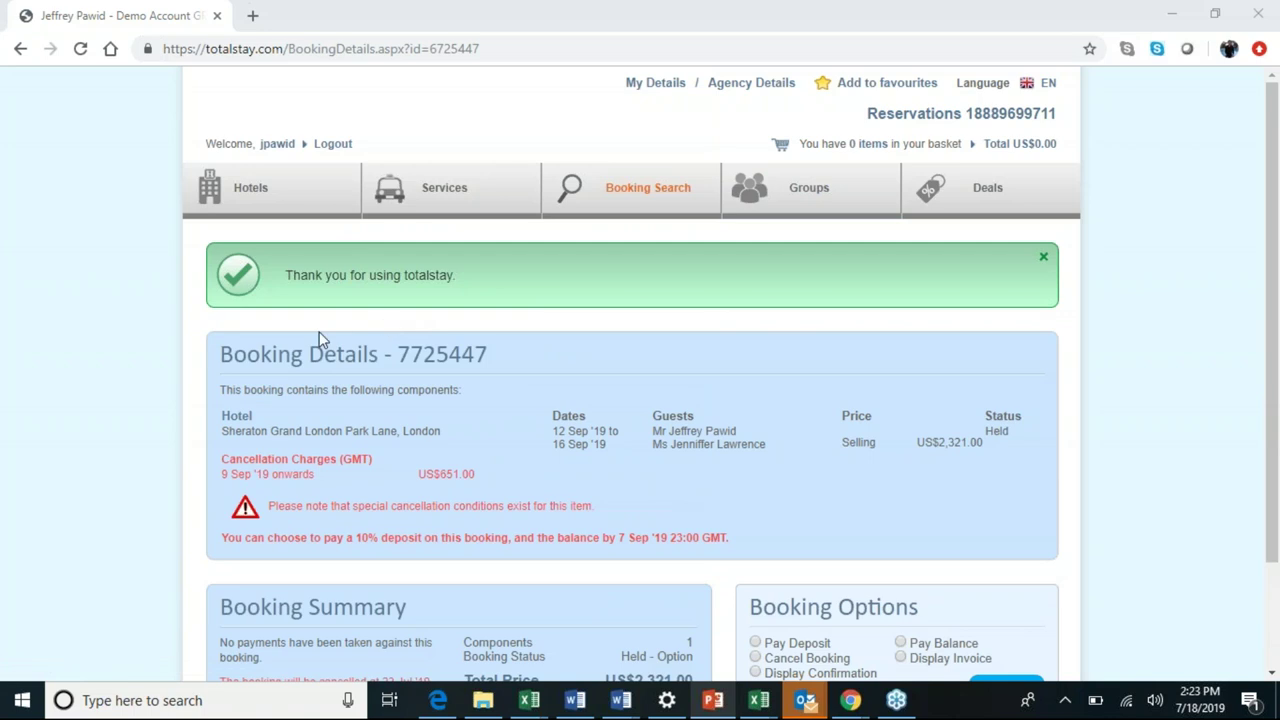
Highlight the booking number and select Display Confirmation to request the confirmation document.
left_click_drag(505, 365, 218, 362)
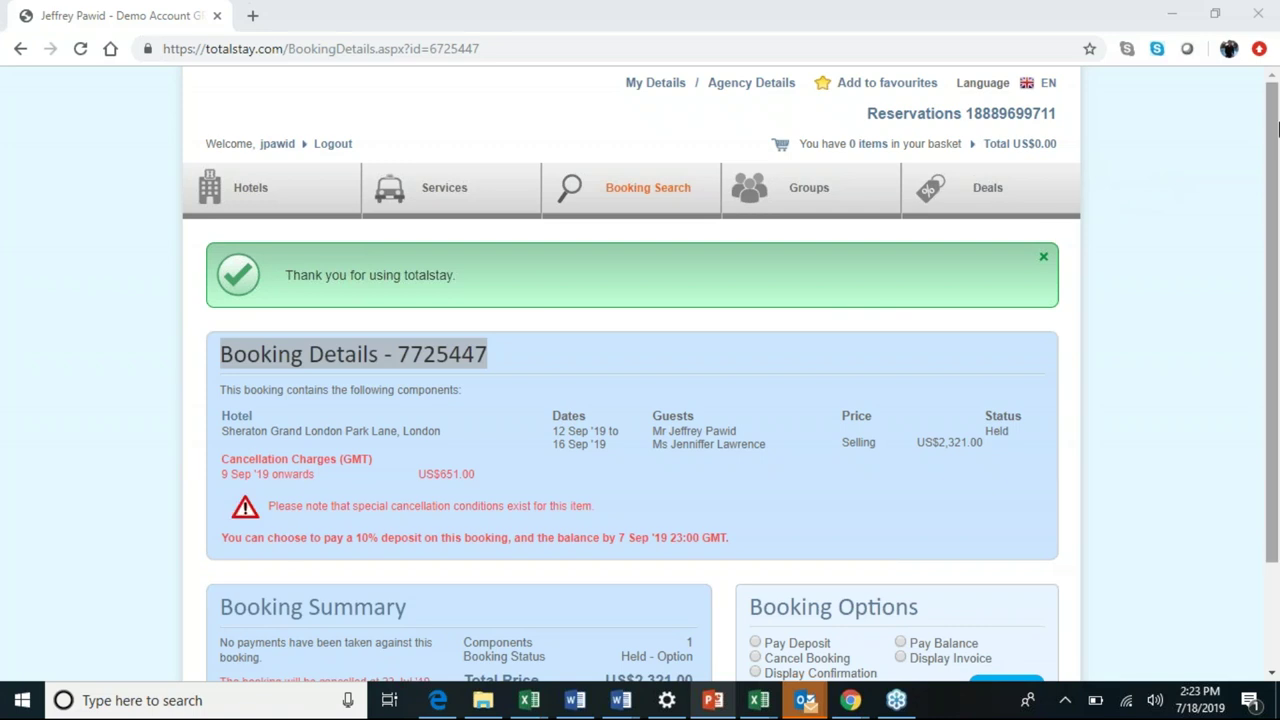
left_click_drag(1264, 130, 1262, 227)
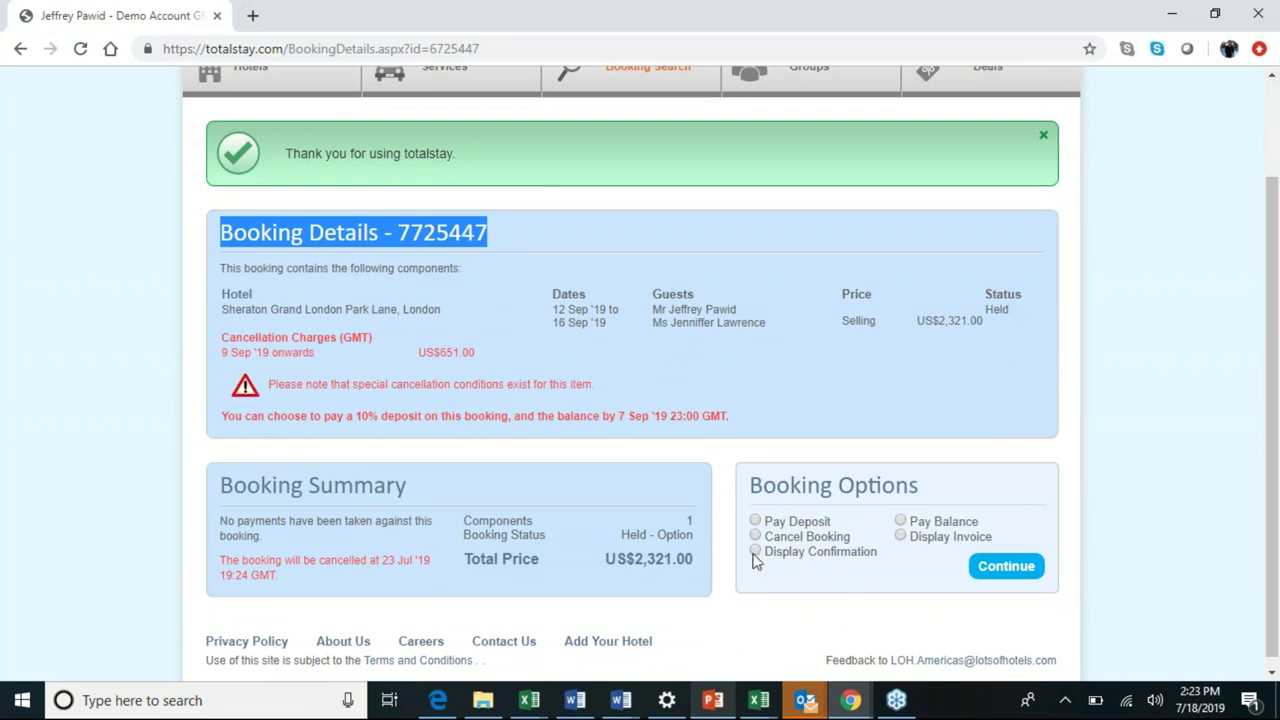
left_click(997, 566)
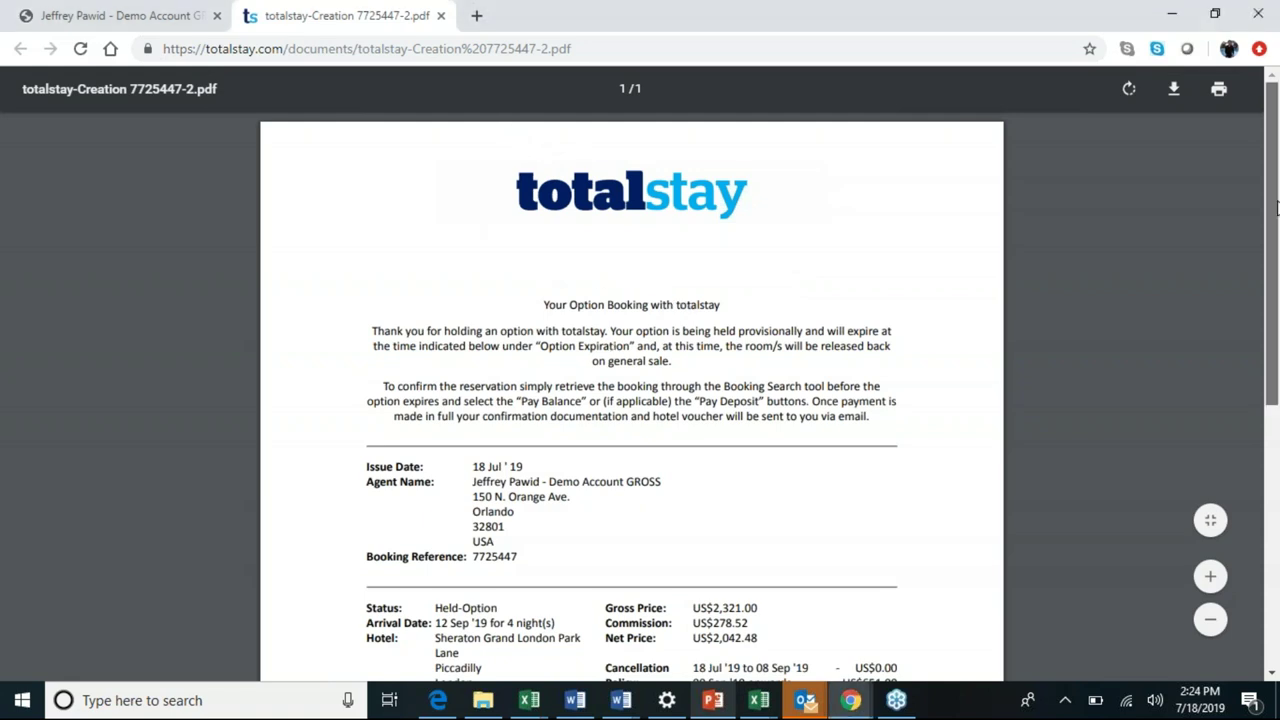
Check the PDF's US$2,321.00 gross, US$278.52 commission and US$2,042.48 net, then return to the booking.
scroll(1274, 215, "down", 2)
left_click_drag(758, 524, 604, 491)
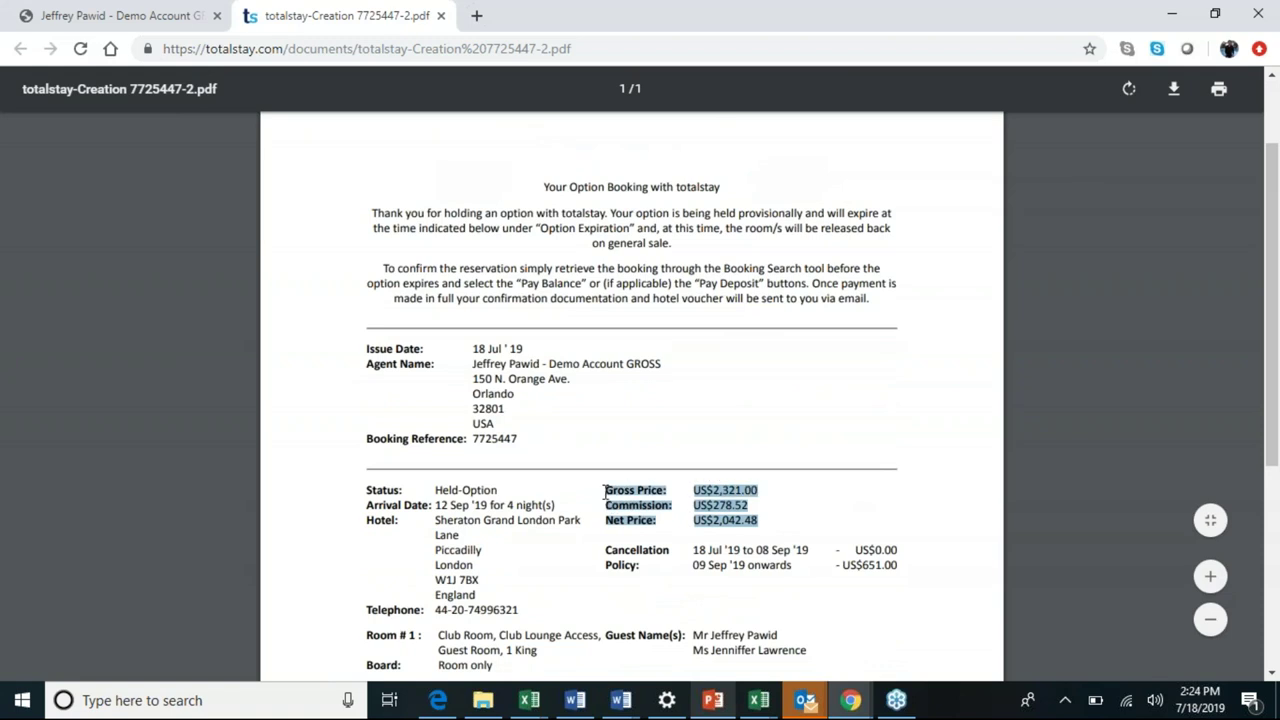
left_click(784, 498)
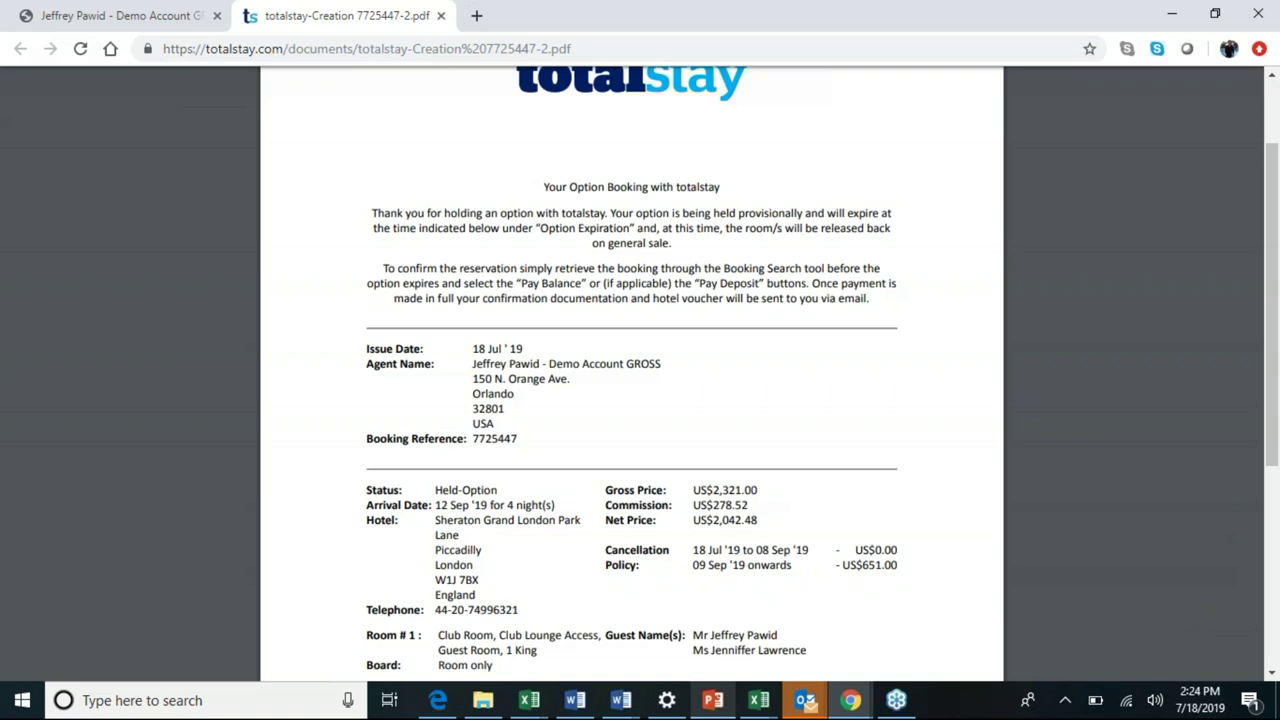
scroll(495, 70, "up", 2)
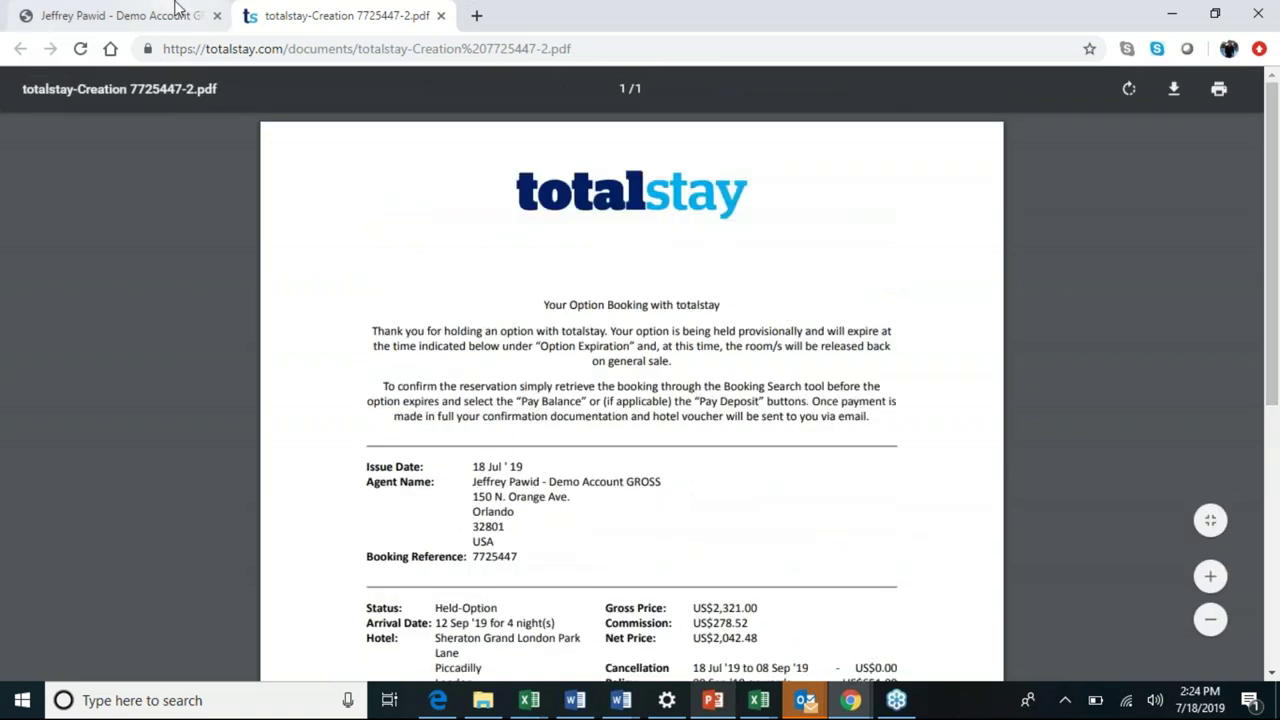
left_click(175, 12)
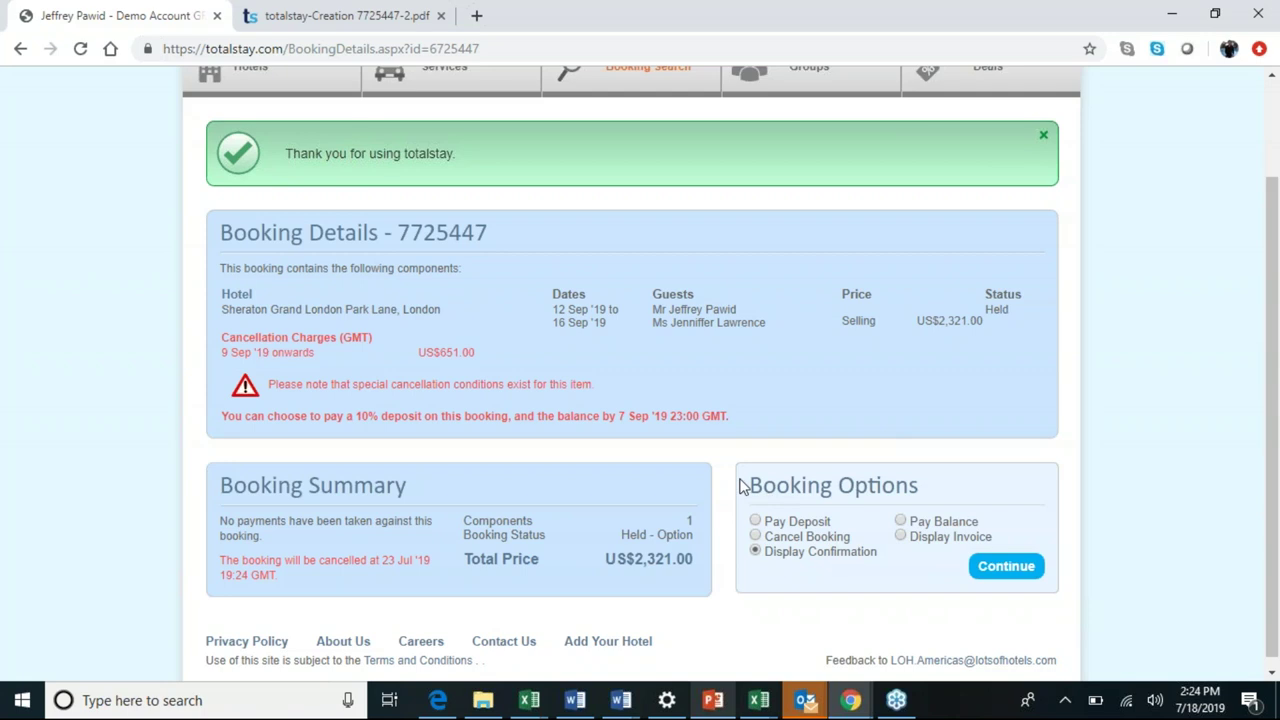
Go via the Hotels home page to the Booking Search page with its empty filters.
scroll(451, 323, "up", 2)
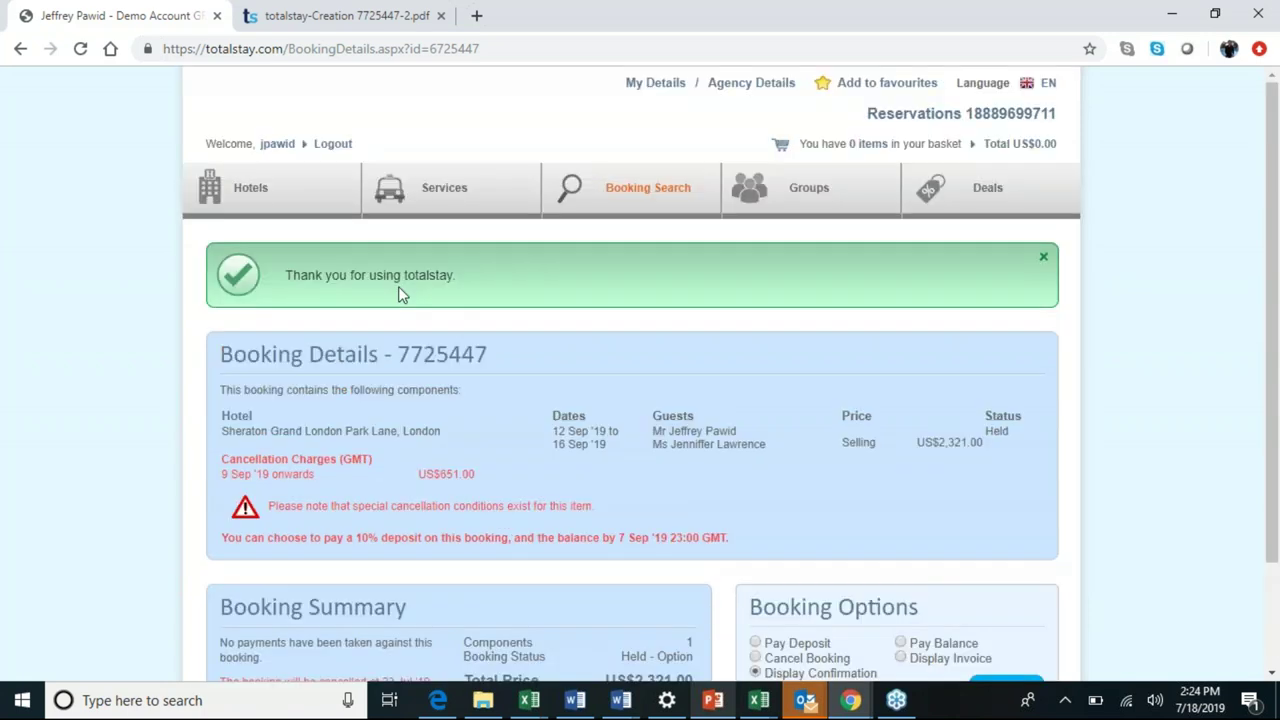
left_click(250, 187)
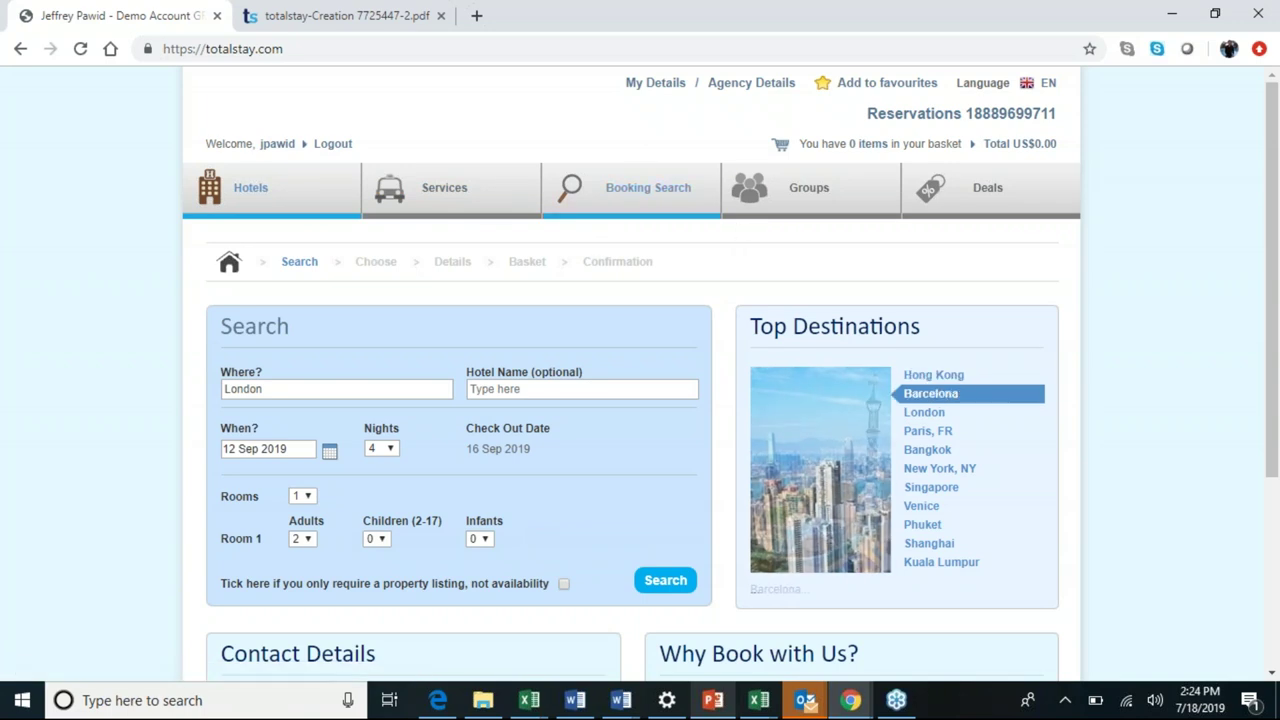
left_click(617, 201)
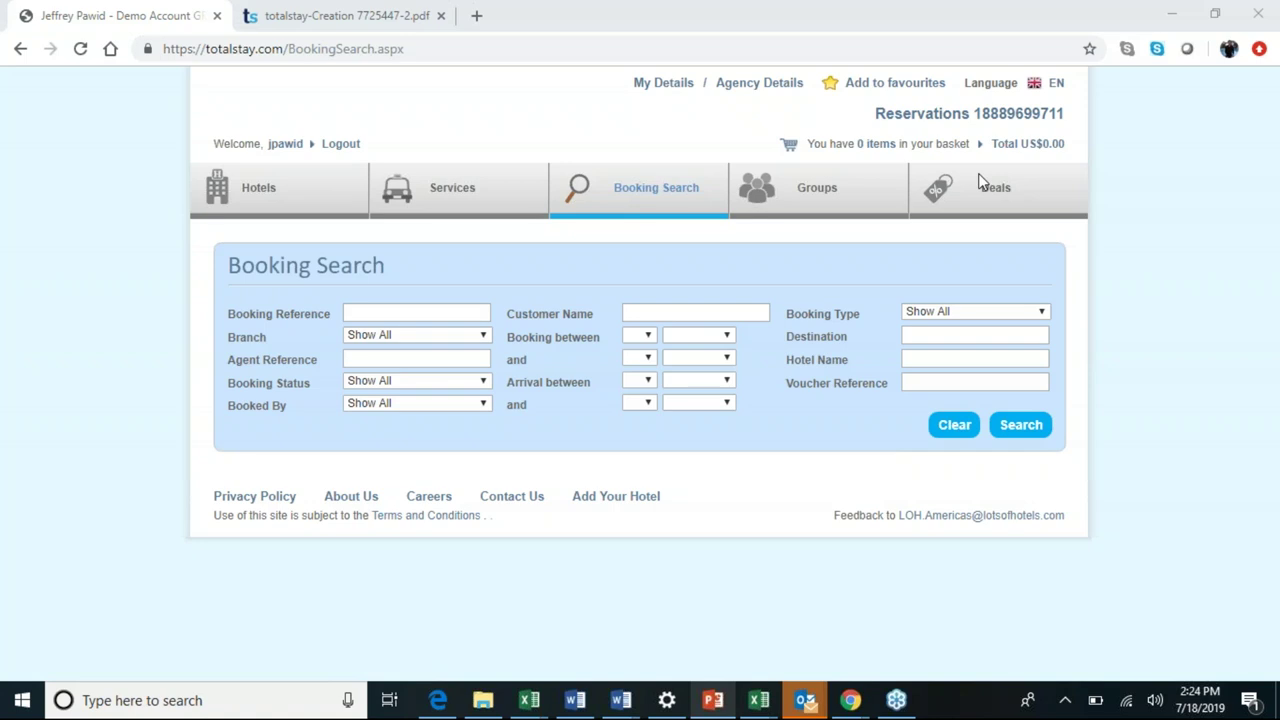
left_click(1013, 427)
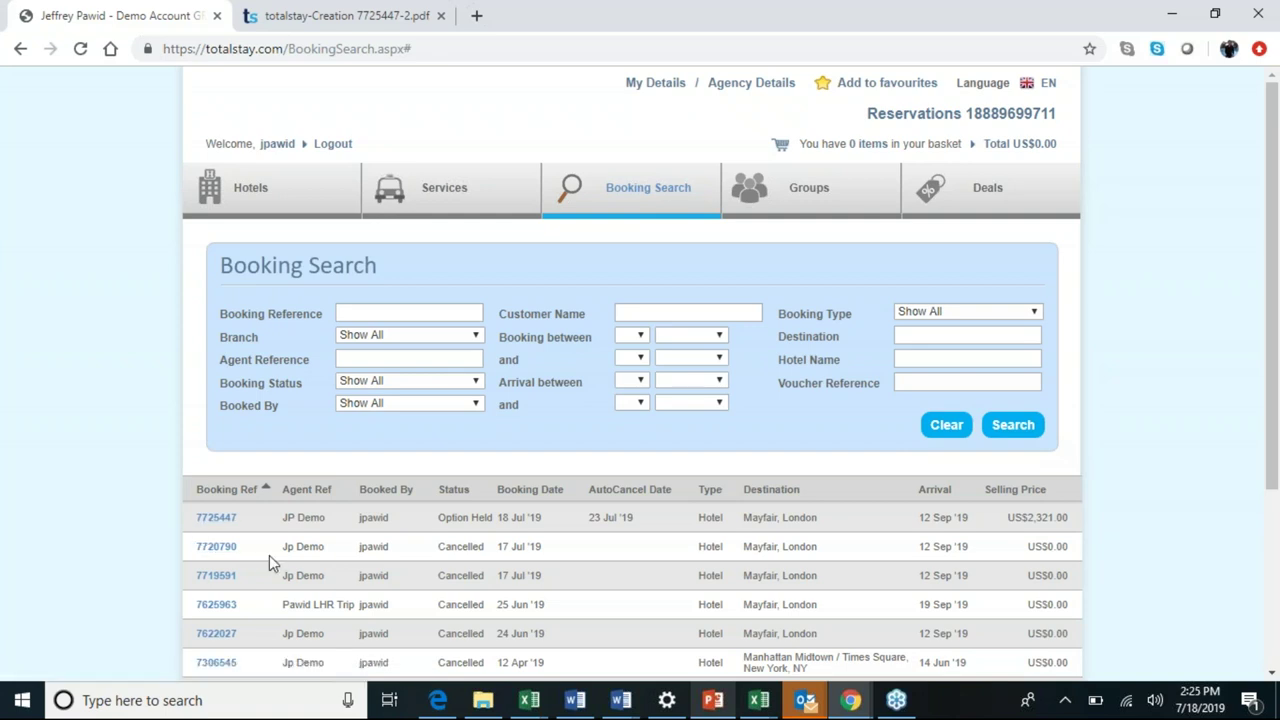
scroll(269, 557, "down", 1)
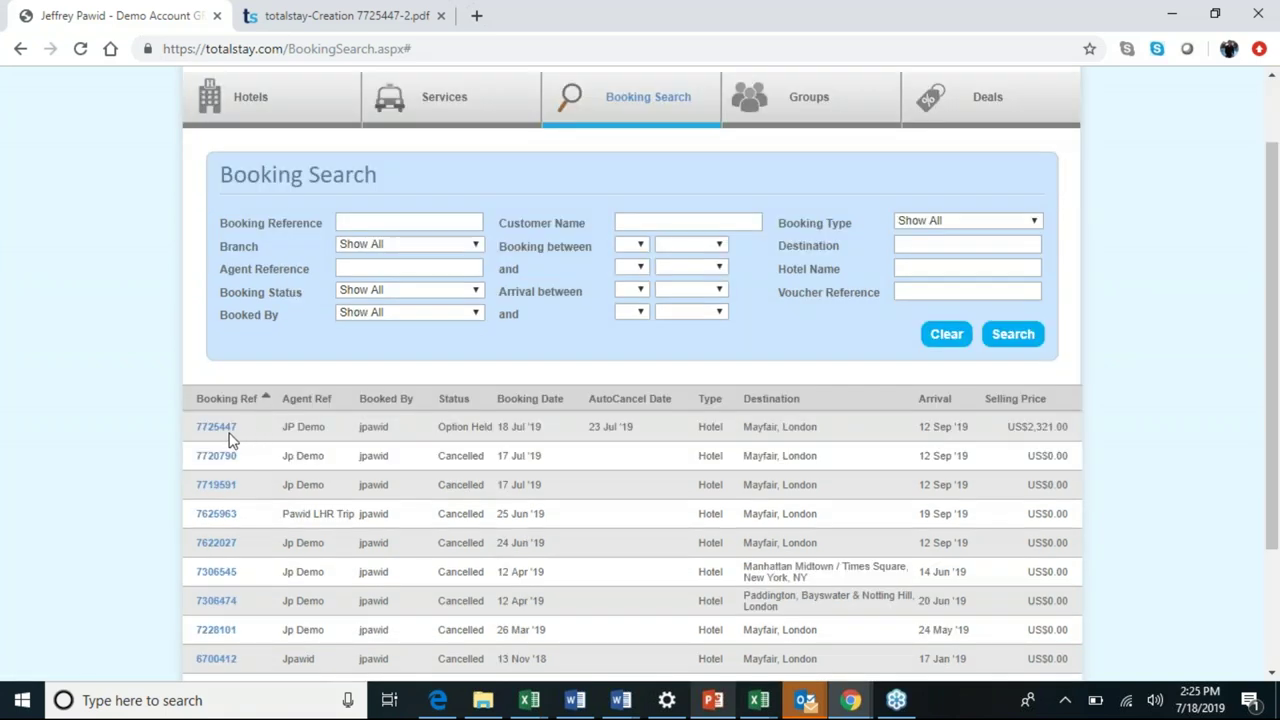
left_click(223, 437)
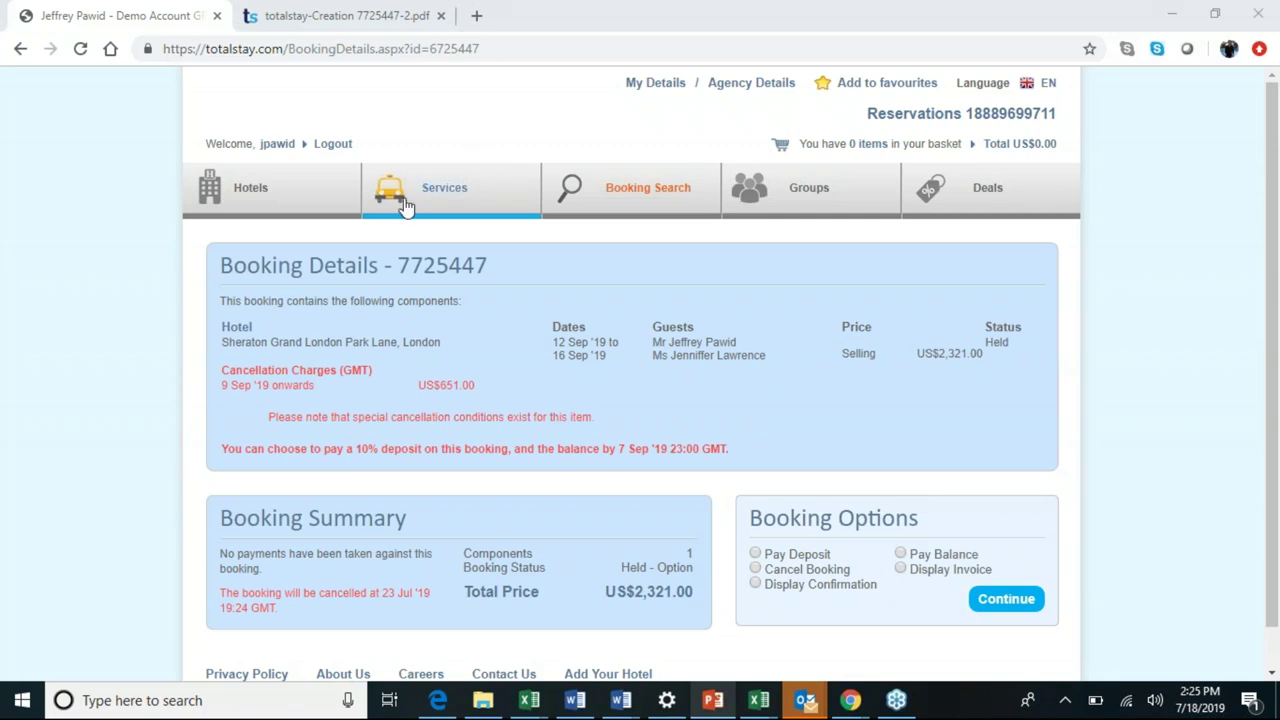
left_click(451, 192)
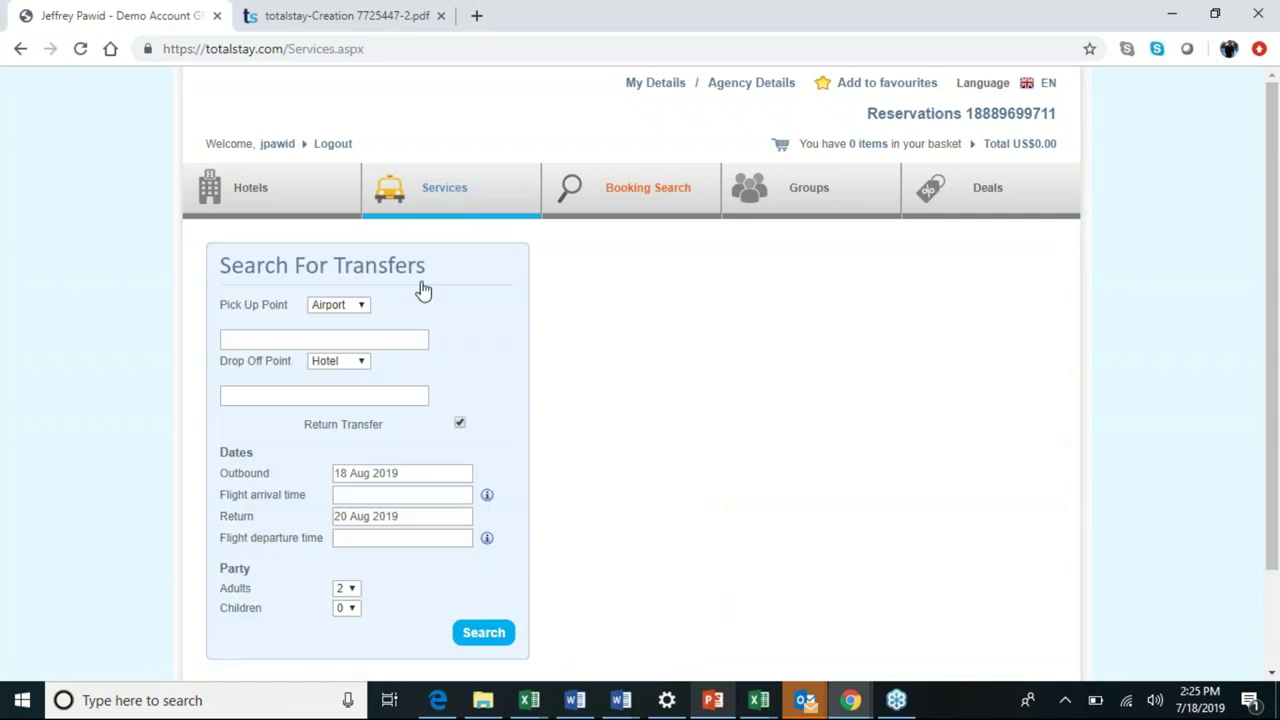
Keep Airport as the pick-up type and choose London Heathrow Airport (LHR) via 'lhr'.
left_click(366, 310)
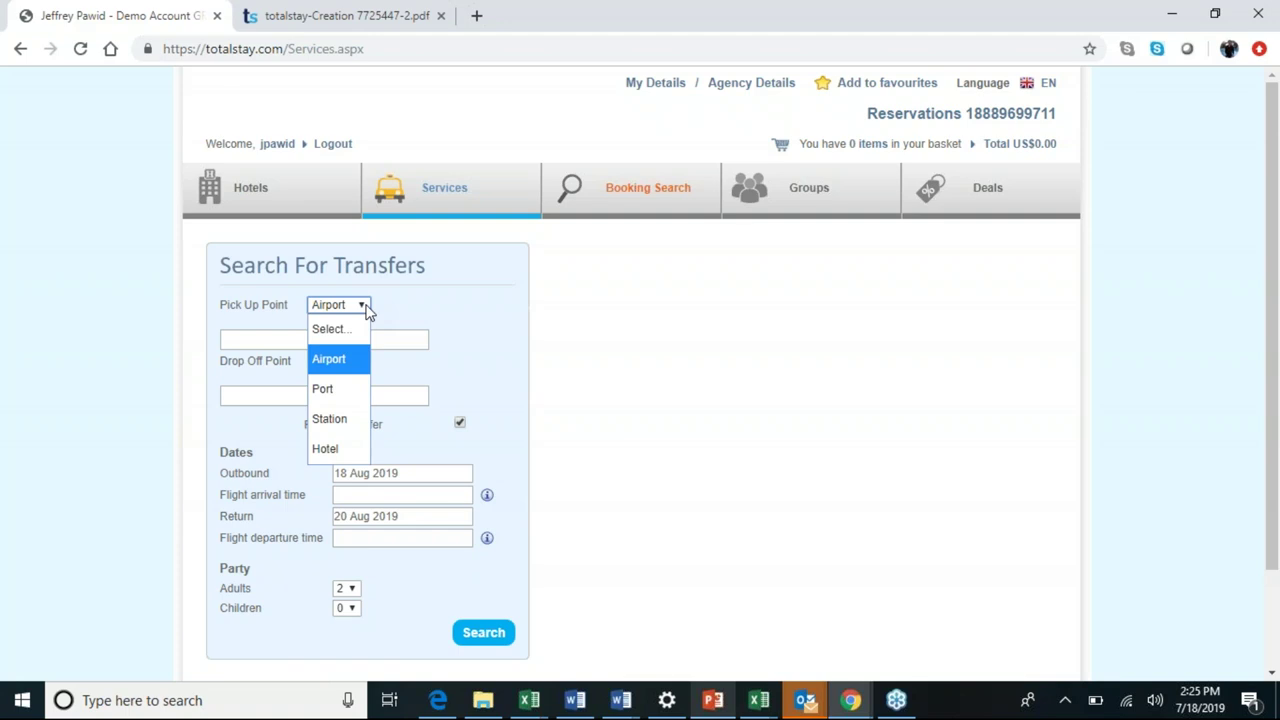
left_click(344, 358)
left_click(337, 341)
type("lhr")
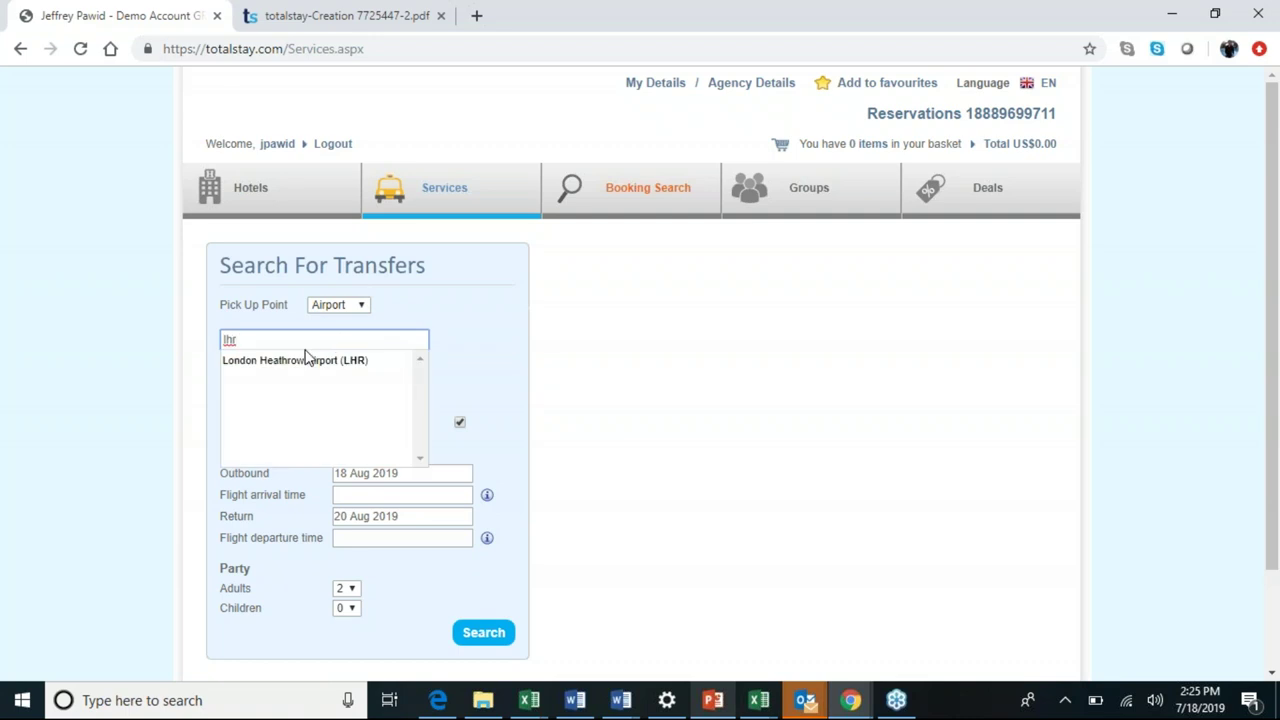
left_click(290, 360)
Search 'sheraton' and choose Sheraton Grand London Park Lane as the drop-off hotel.
left_click(281, 395)
type("sher")
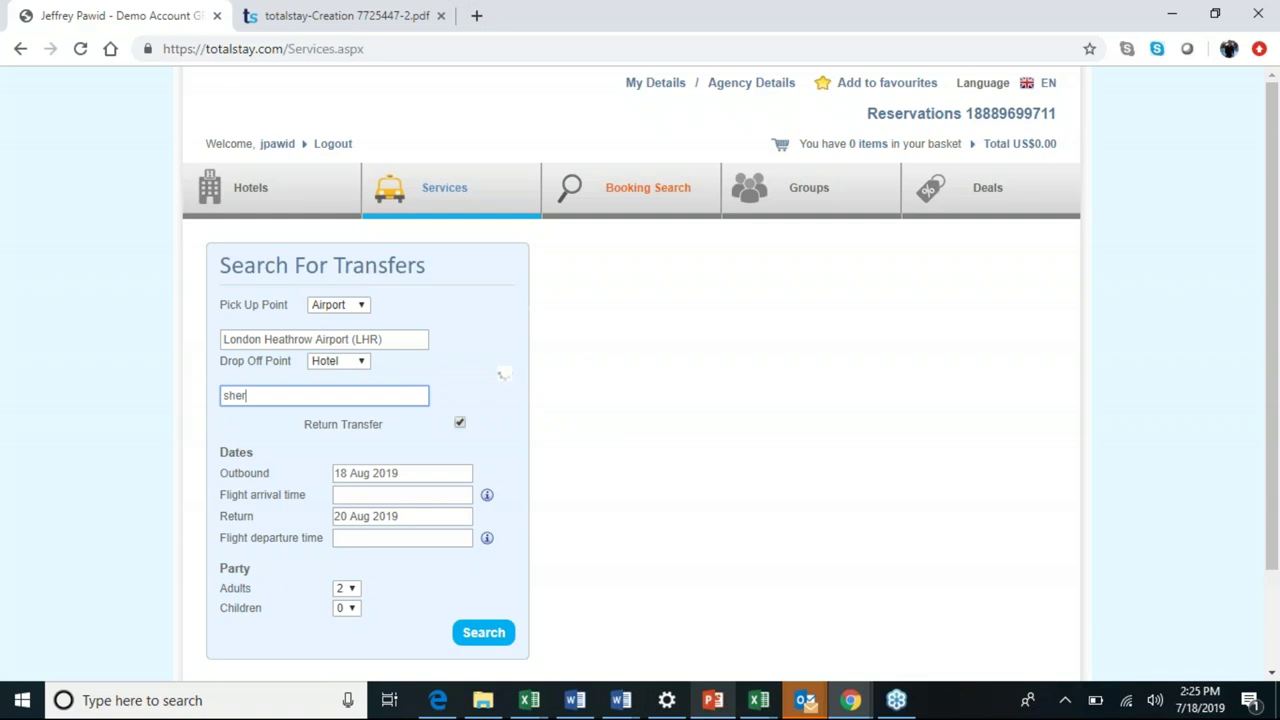
type("aton")
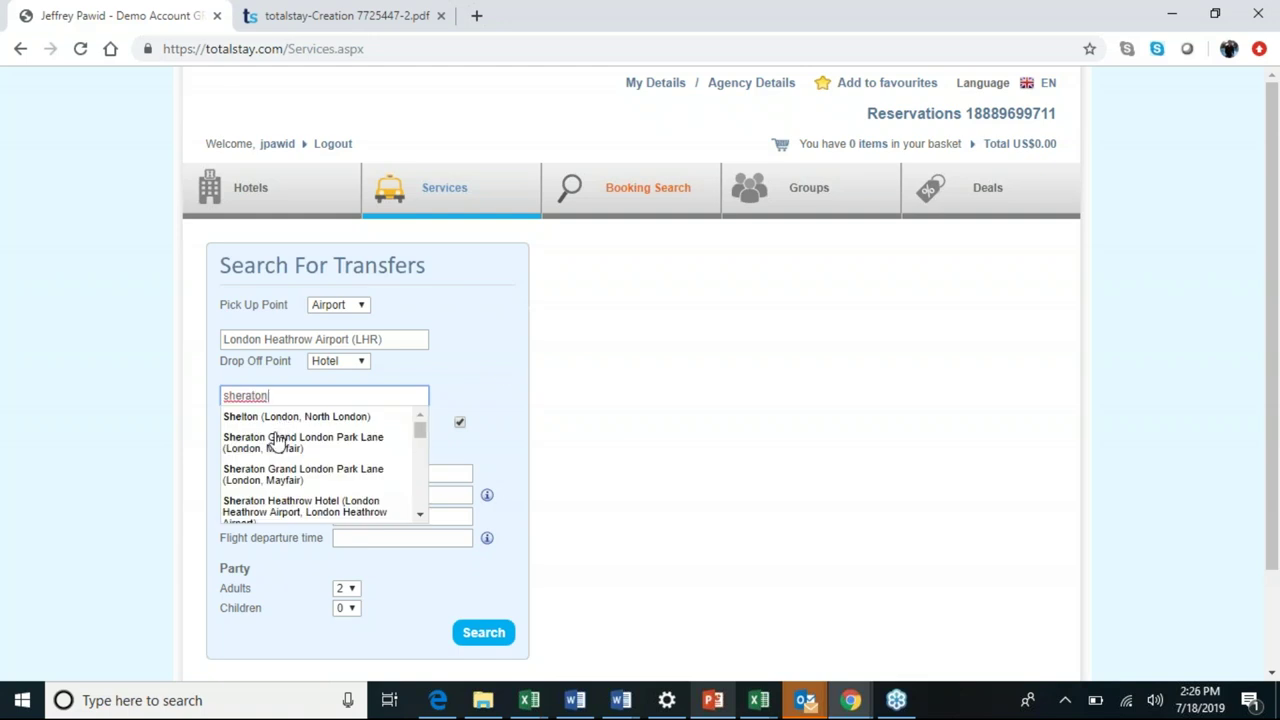
scroll(275, 450, "down", 1)
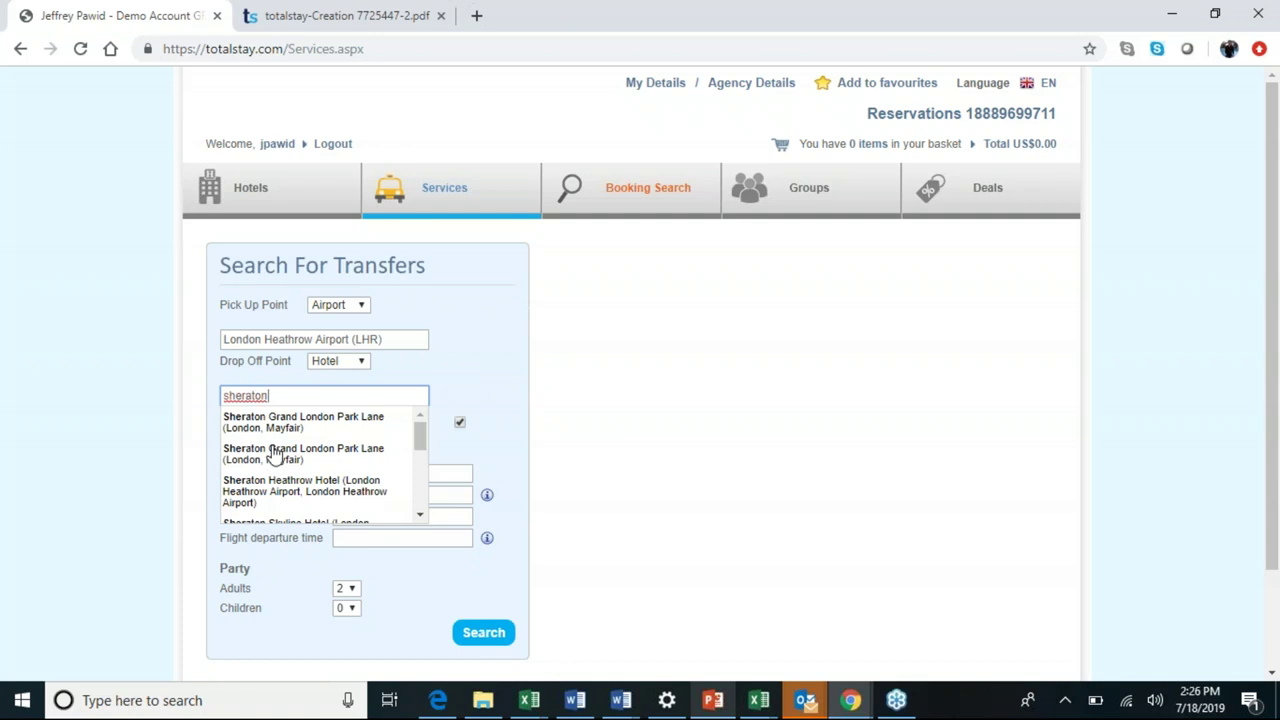
left_click(268, 424)
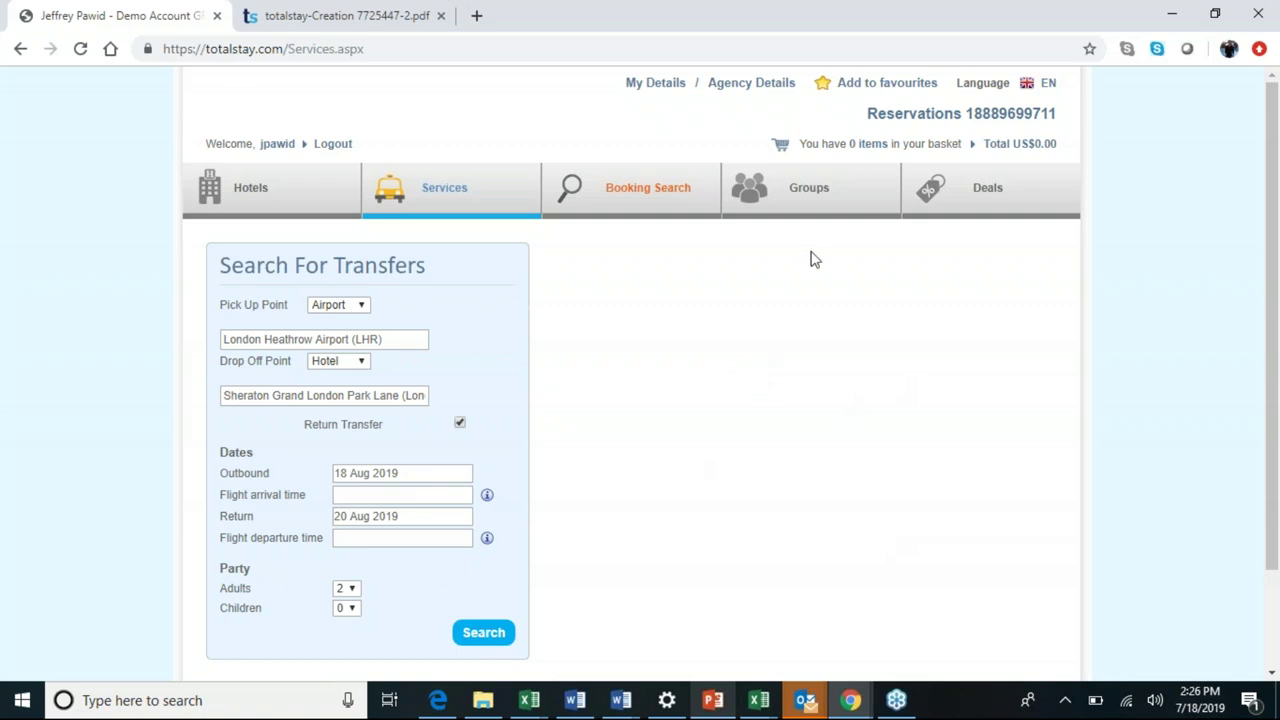
Open the Groups page and scroll through the Online Group Bookings request form.
left_click(805, 193)
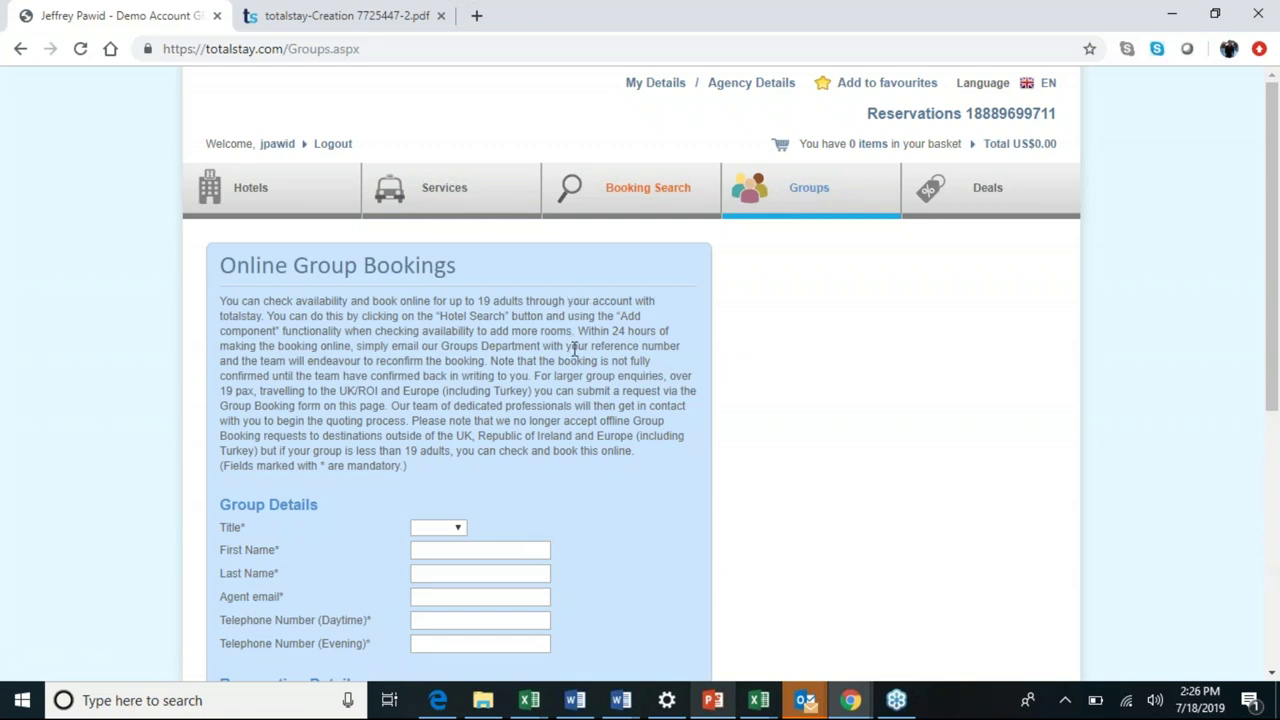
scroll(575, 348, "down", 2)
scroll(487, 344, "down", 3)
scroll(487, 344, "down", 1)
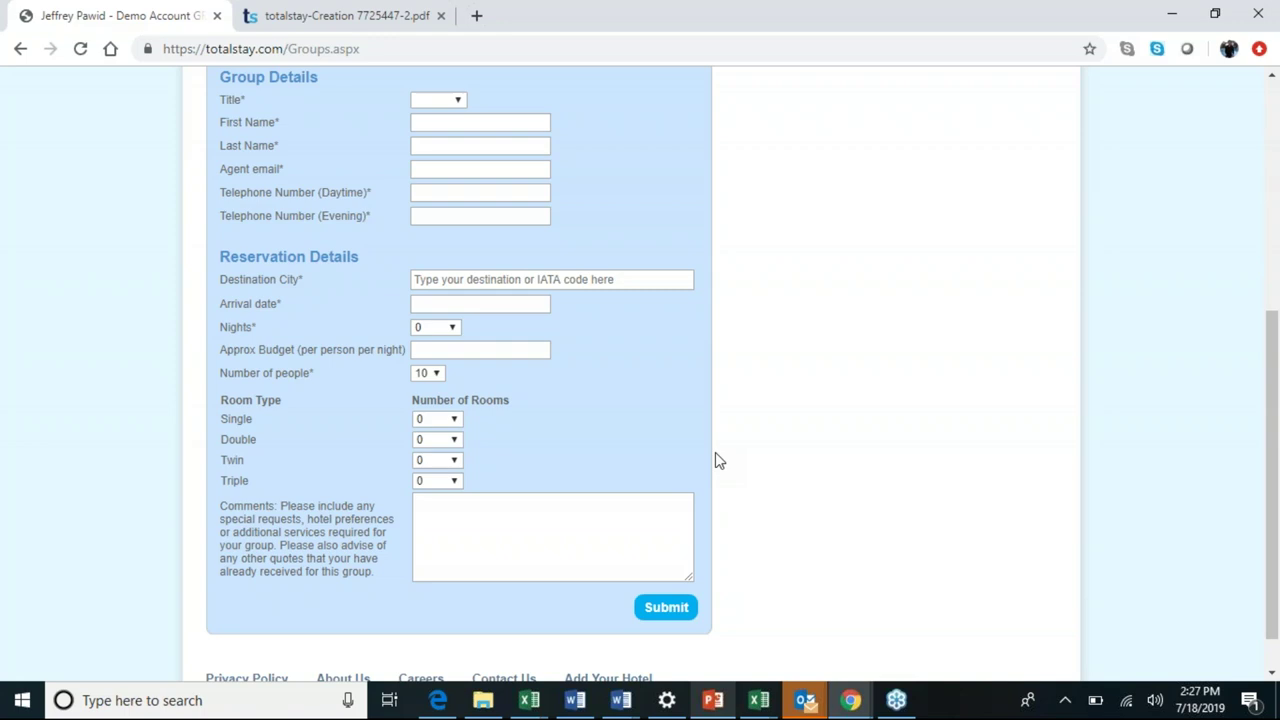
Return to hotel search and bring the July Webinar deck back up on slide 15.
scroll(717, 460, "up", 5)
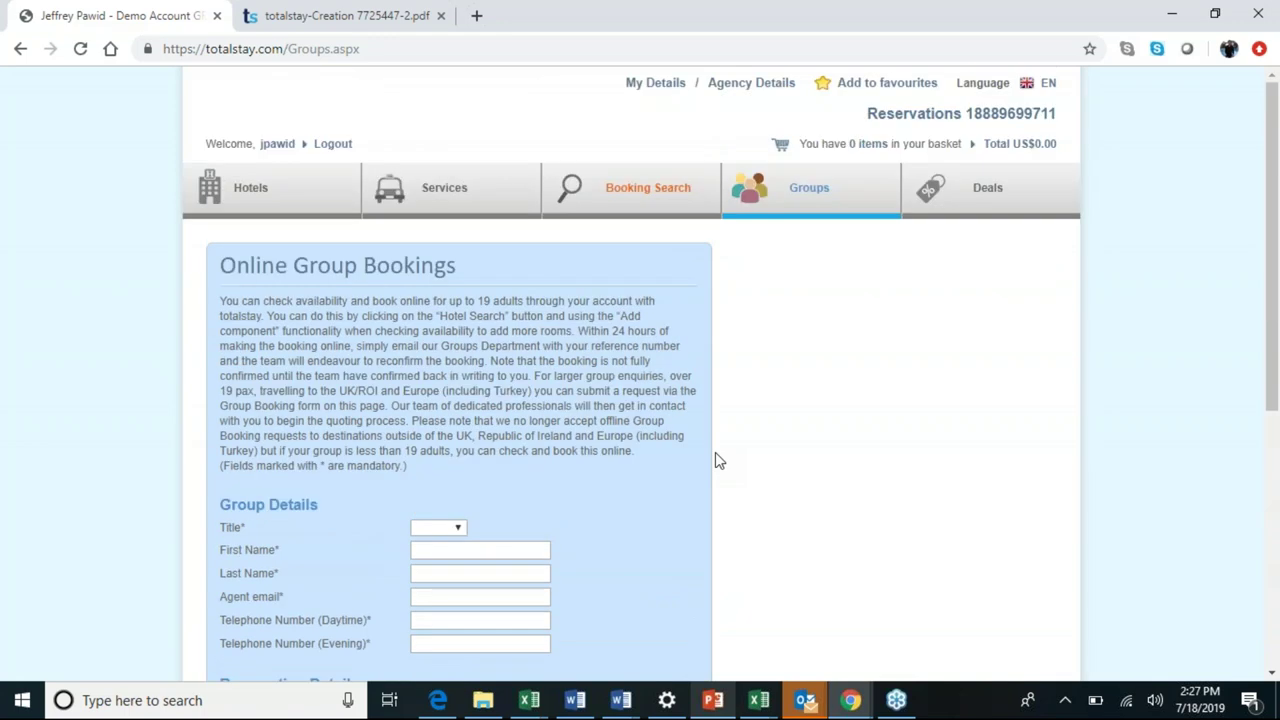
left_click(266, 208)
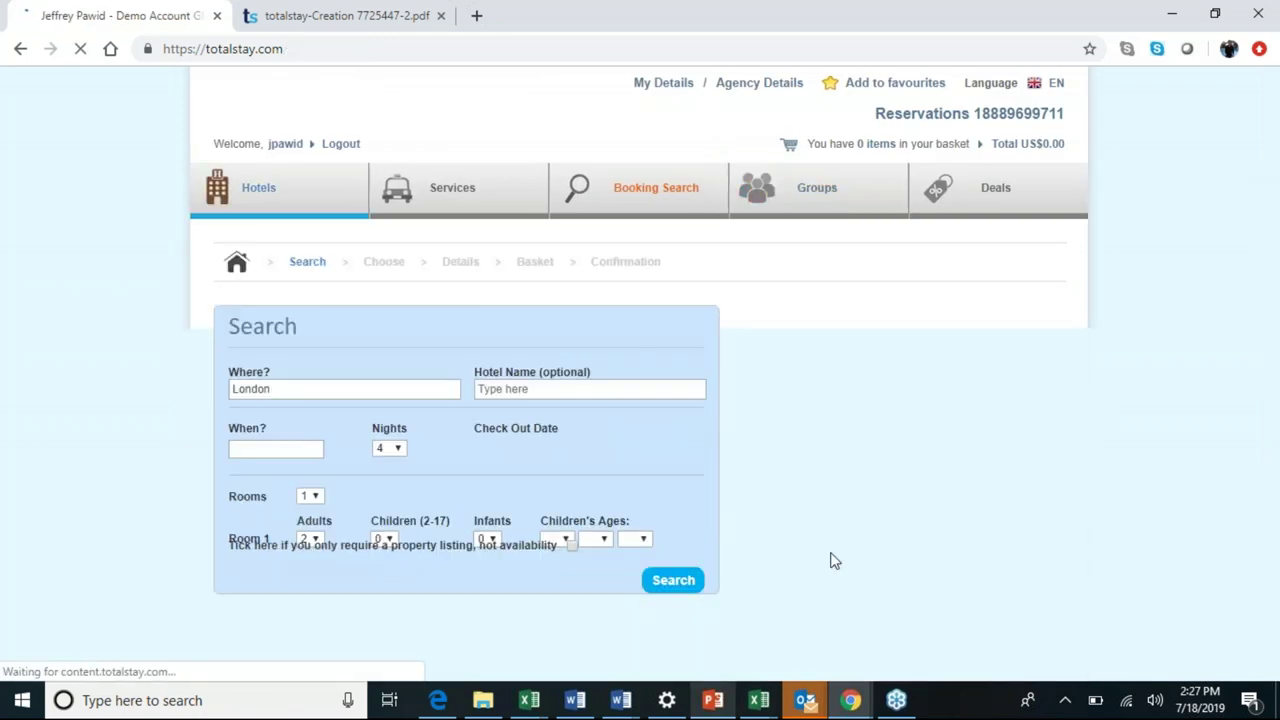
left_click(713, 700)
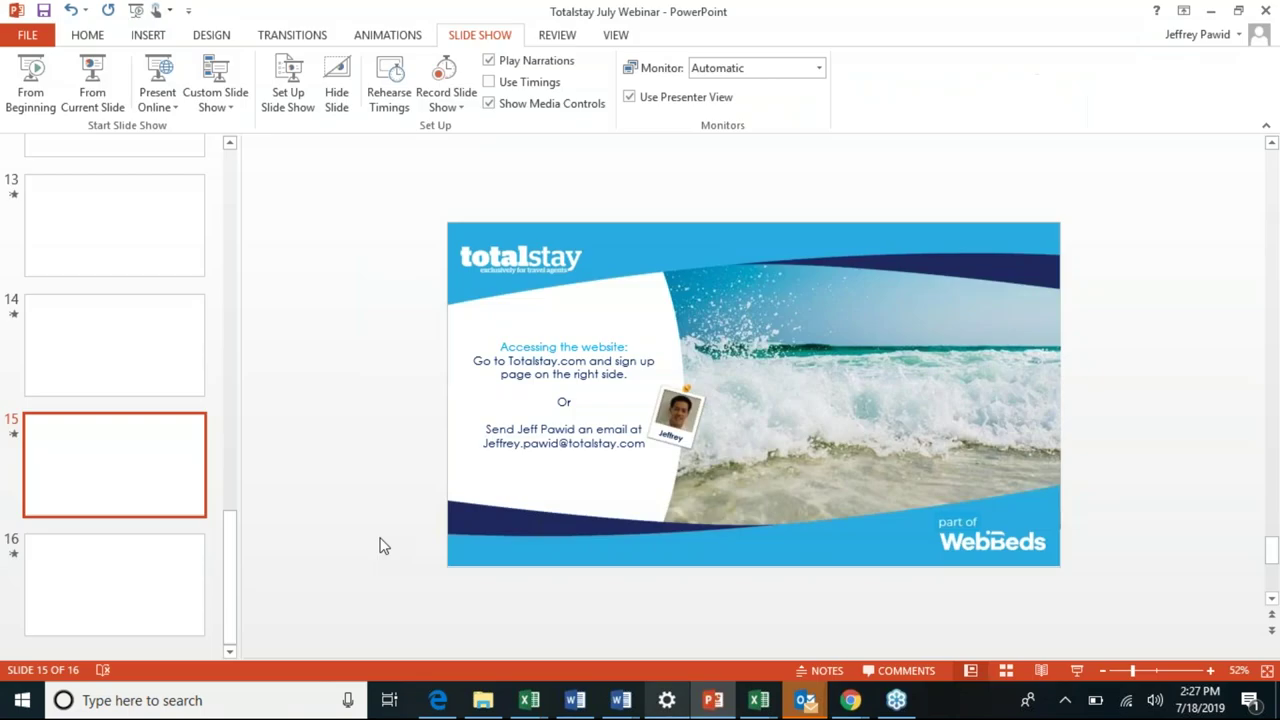